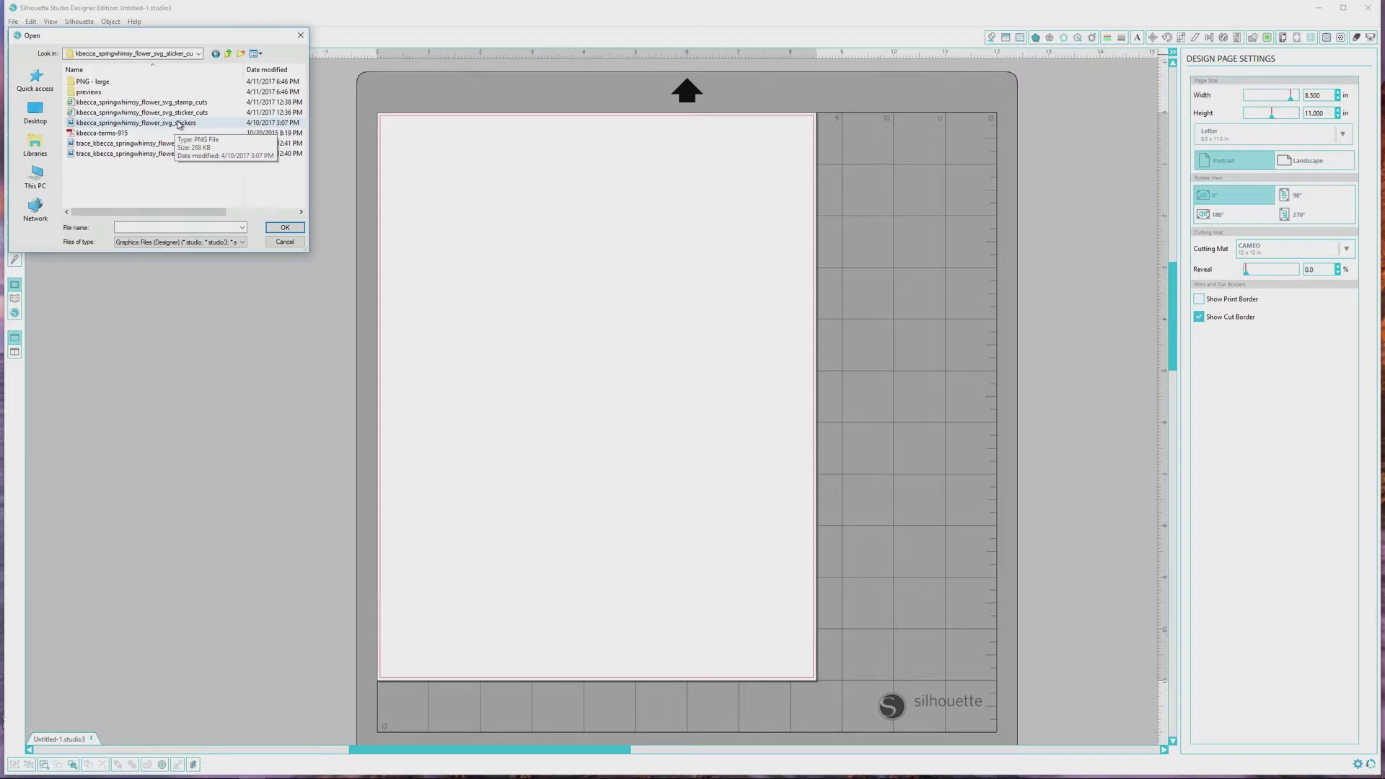
# - Open the image kbecca_springwhimsy_flower1 from the images folder inside PNG - large
pyautogui.doubleClick(93, 82)
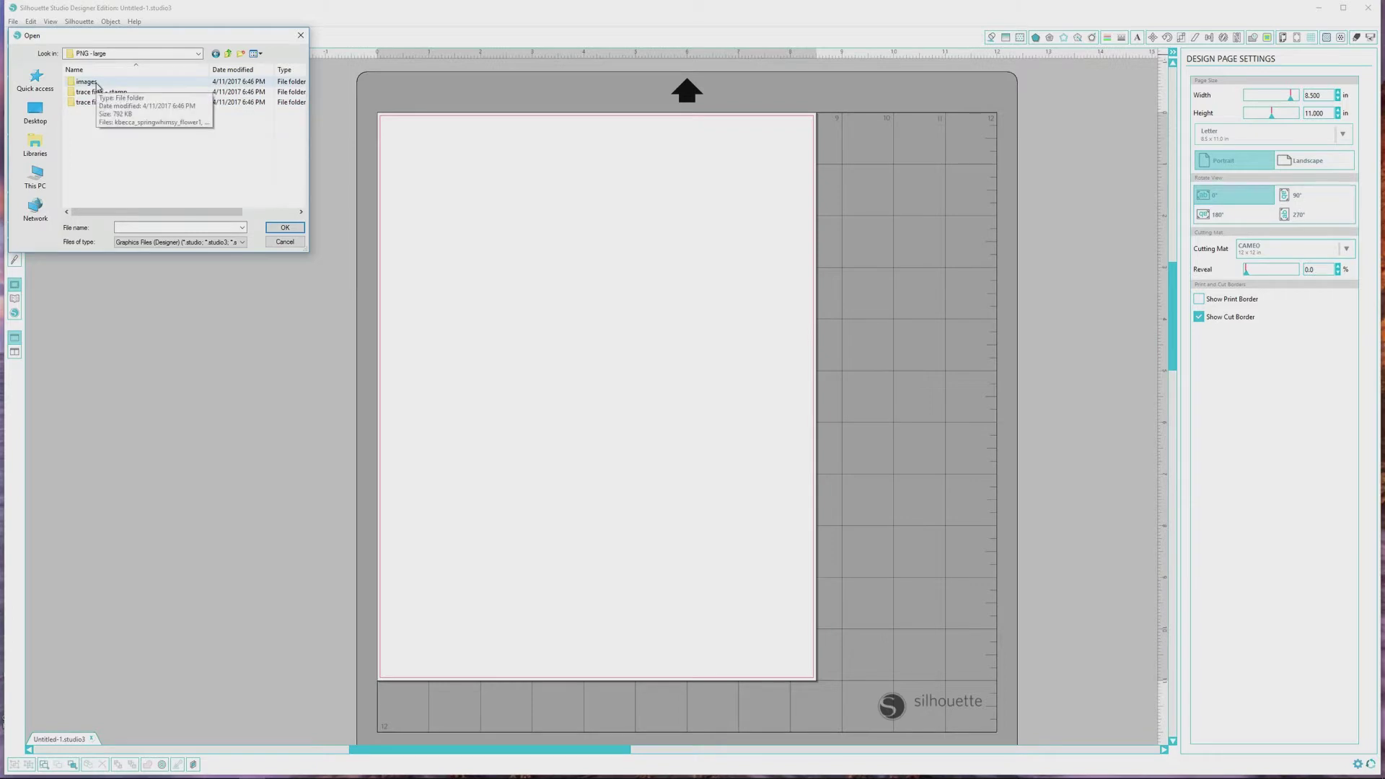
pyautogui.doubleClick(97, 85)
pyautogui.click(97, 85)
pyautogui.click(285, 228)
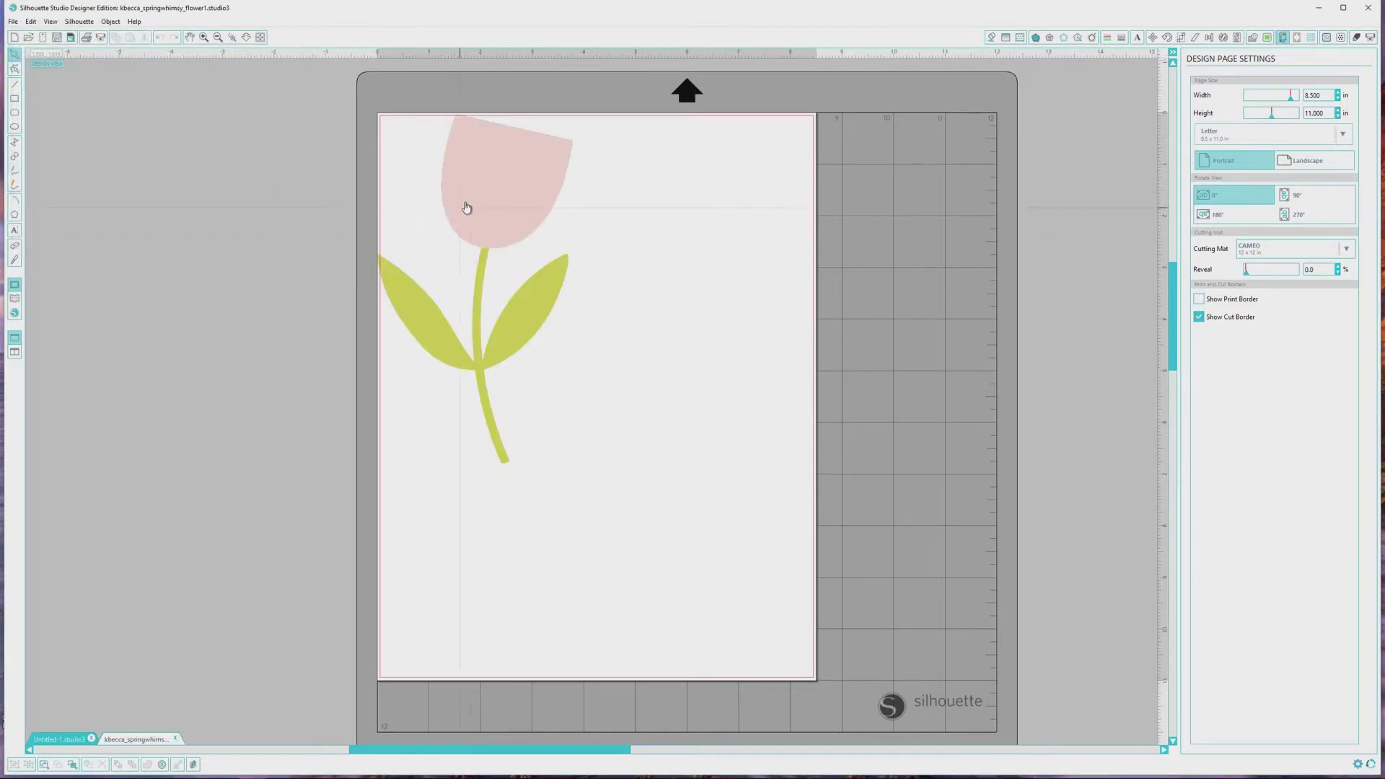
# - Open trace_kbecca_springwhimsy_flower1 from the trace files - stamp folder and move the black flower inside the page borders
pyautogui.click(13, 21)
pyautogui.click(32, 43)
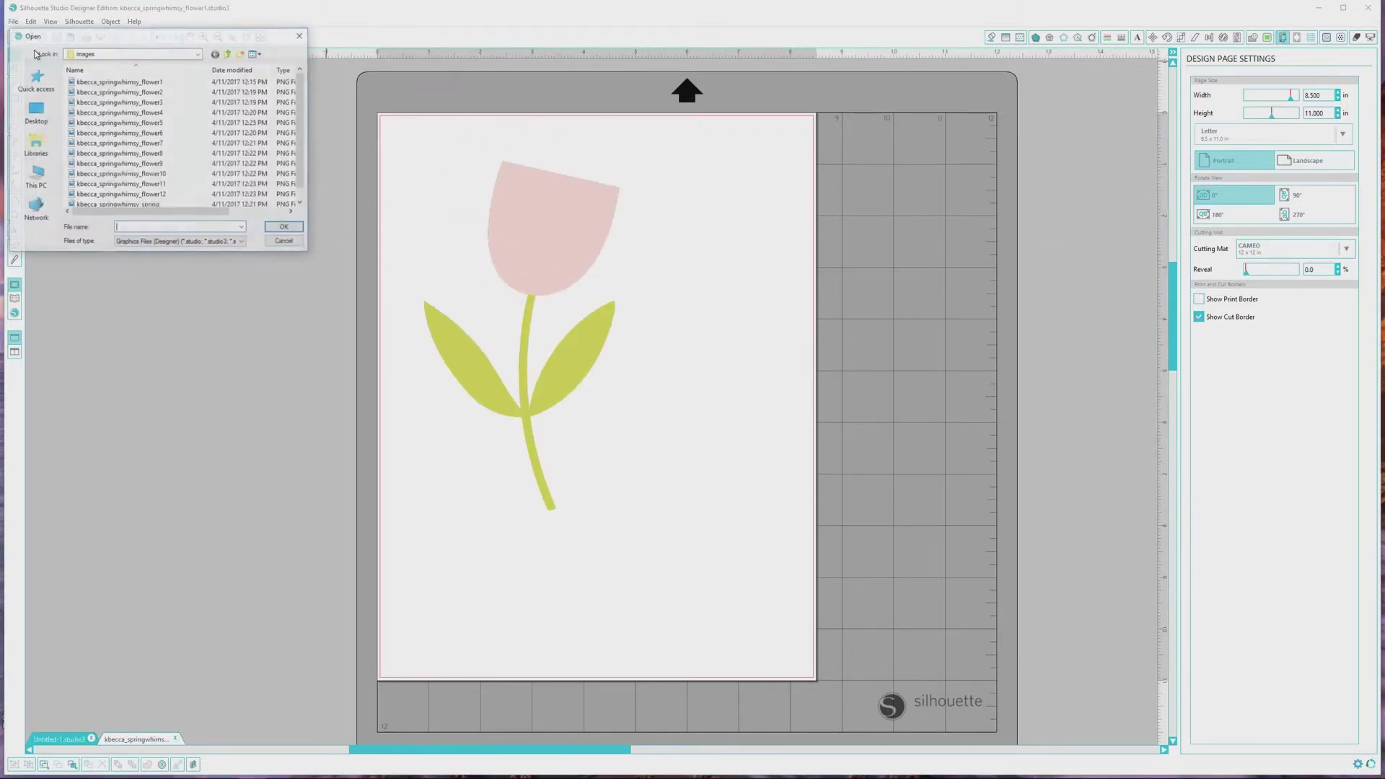
pyautogui.click(228, 53)
pyautogui.doubleClick(119, 93)
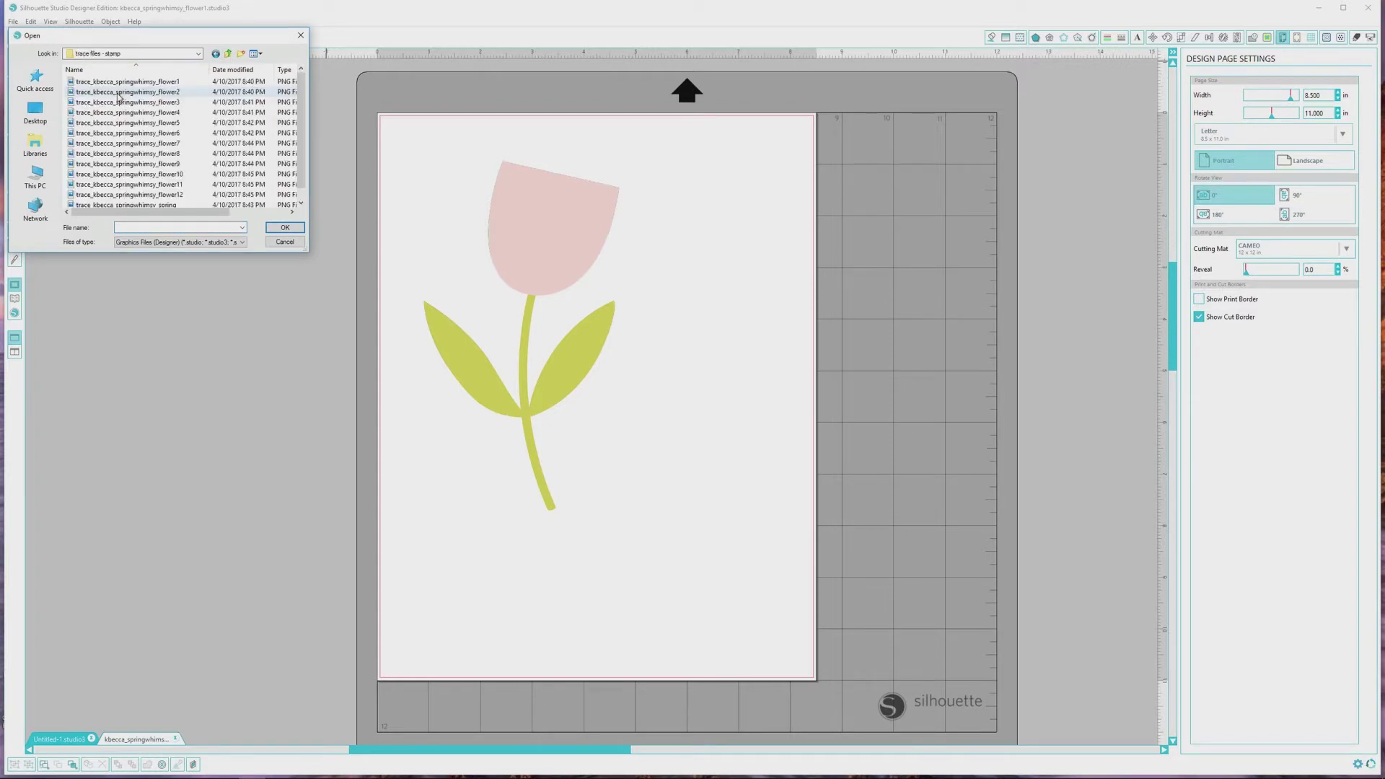
pyautogui.doubleClick(126, 83)
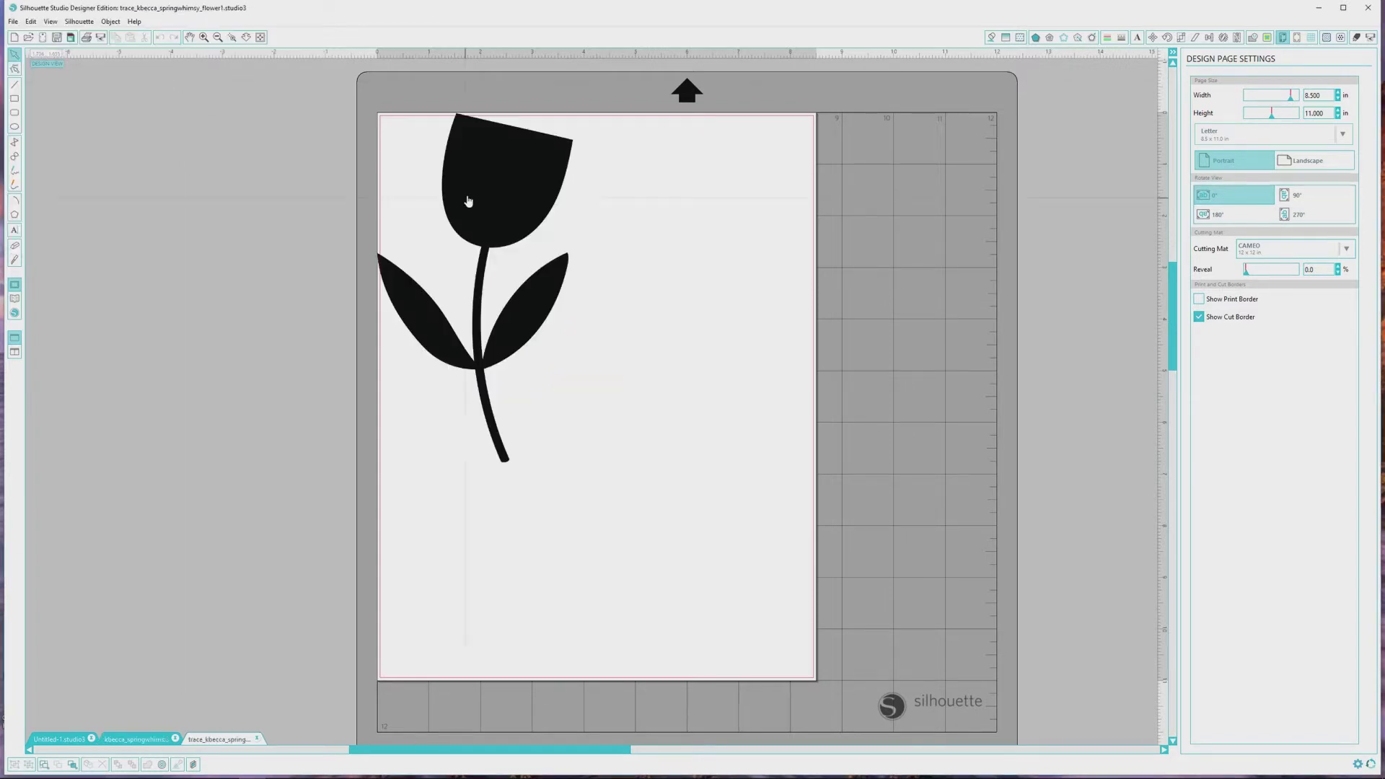
pyautogui.moveTo(486, 194); pyautogui.dragTo(545, 247)
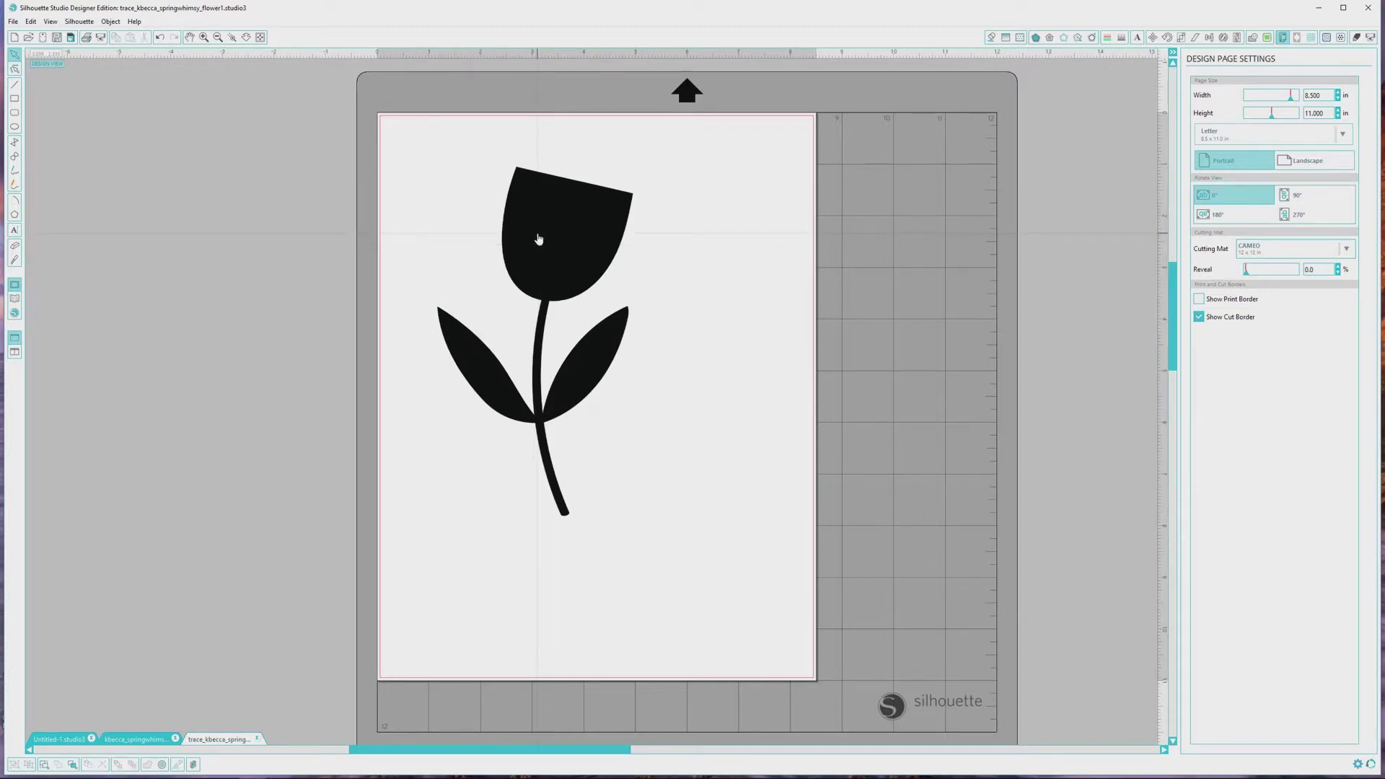
# - Trace the black flower with the high pass filter off, using a trace area about 5.3 by 7.3 in around it
pyautogui.click(1268, 38)
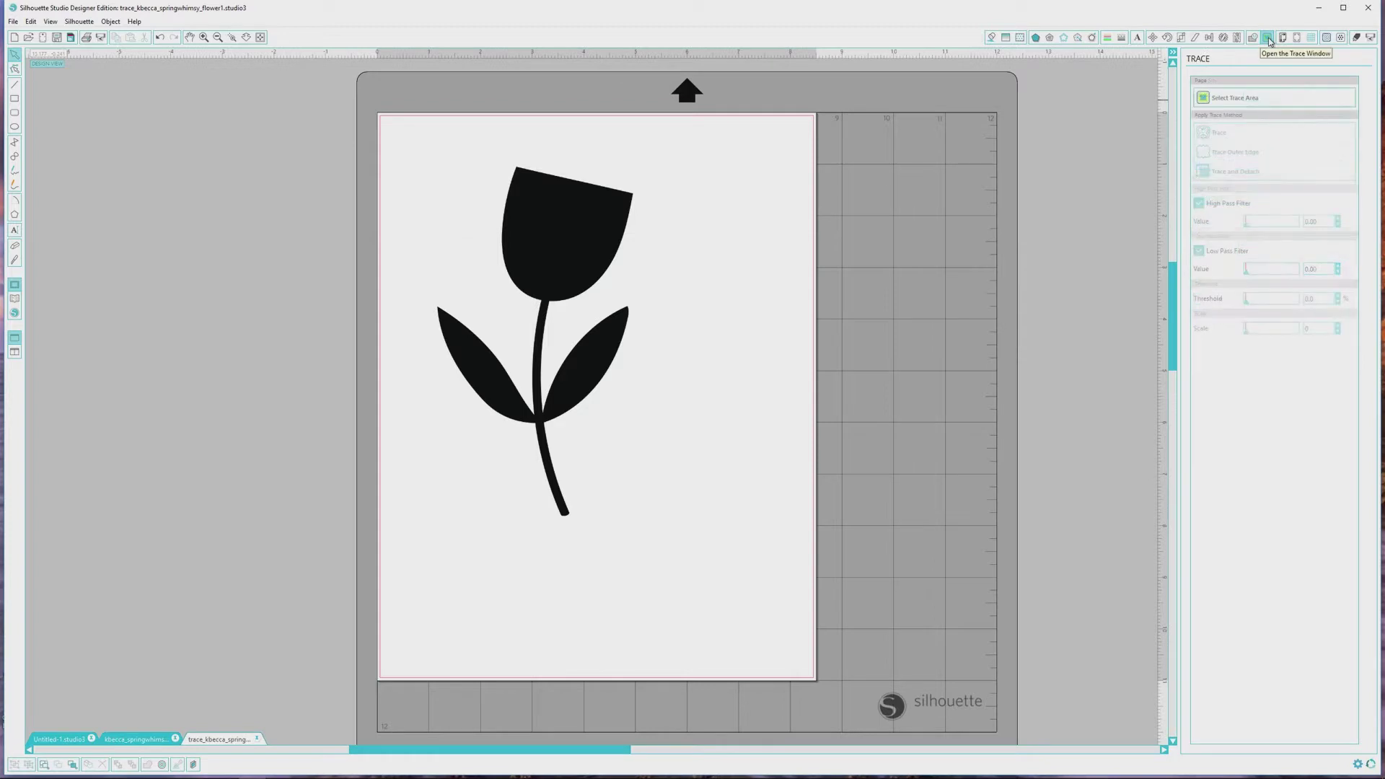
pyautogui.click(1230, 99)
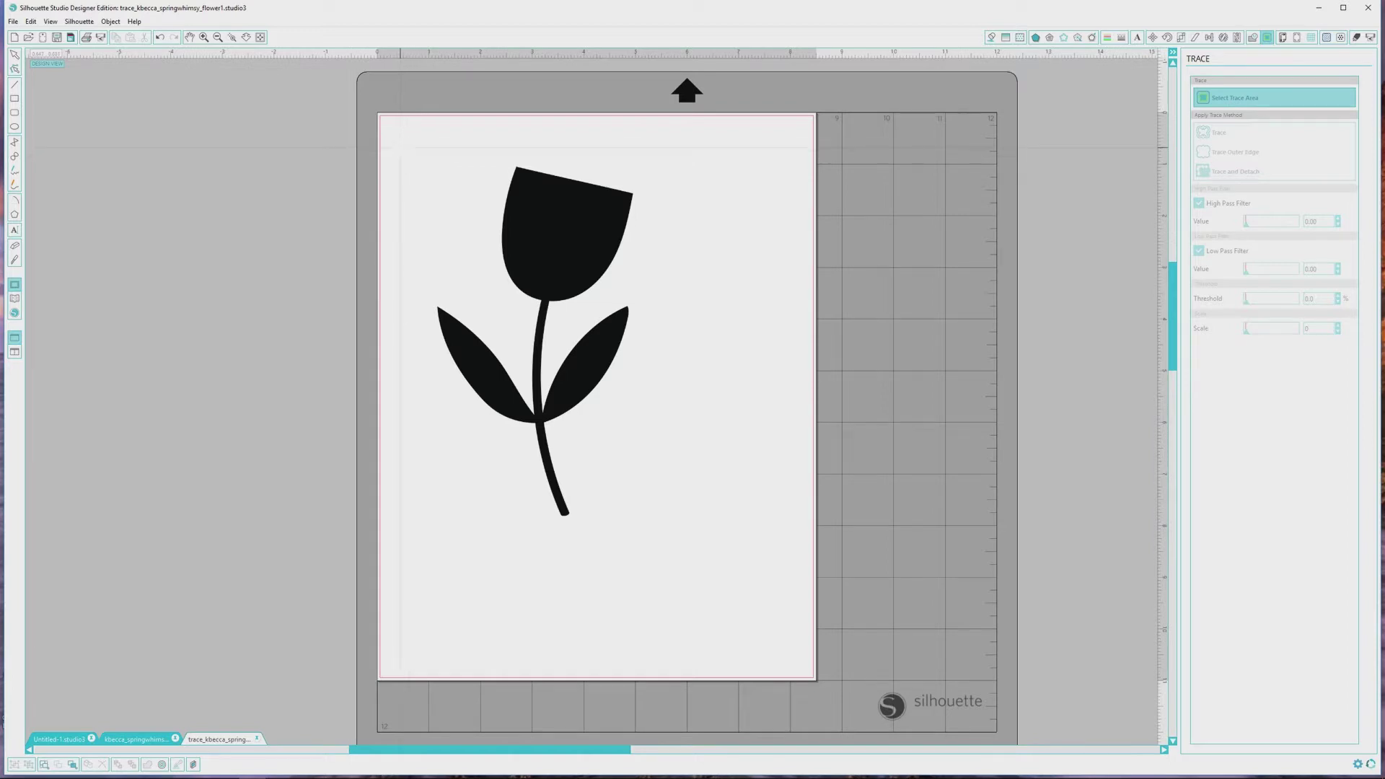
pyautogui.moveTo(400, 148)
pyautogui.mouseDown()
pyautogui.moveTo(618, 411)
pyautogui.moveTo(672, 526)
pyautogui.mouseUp()
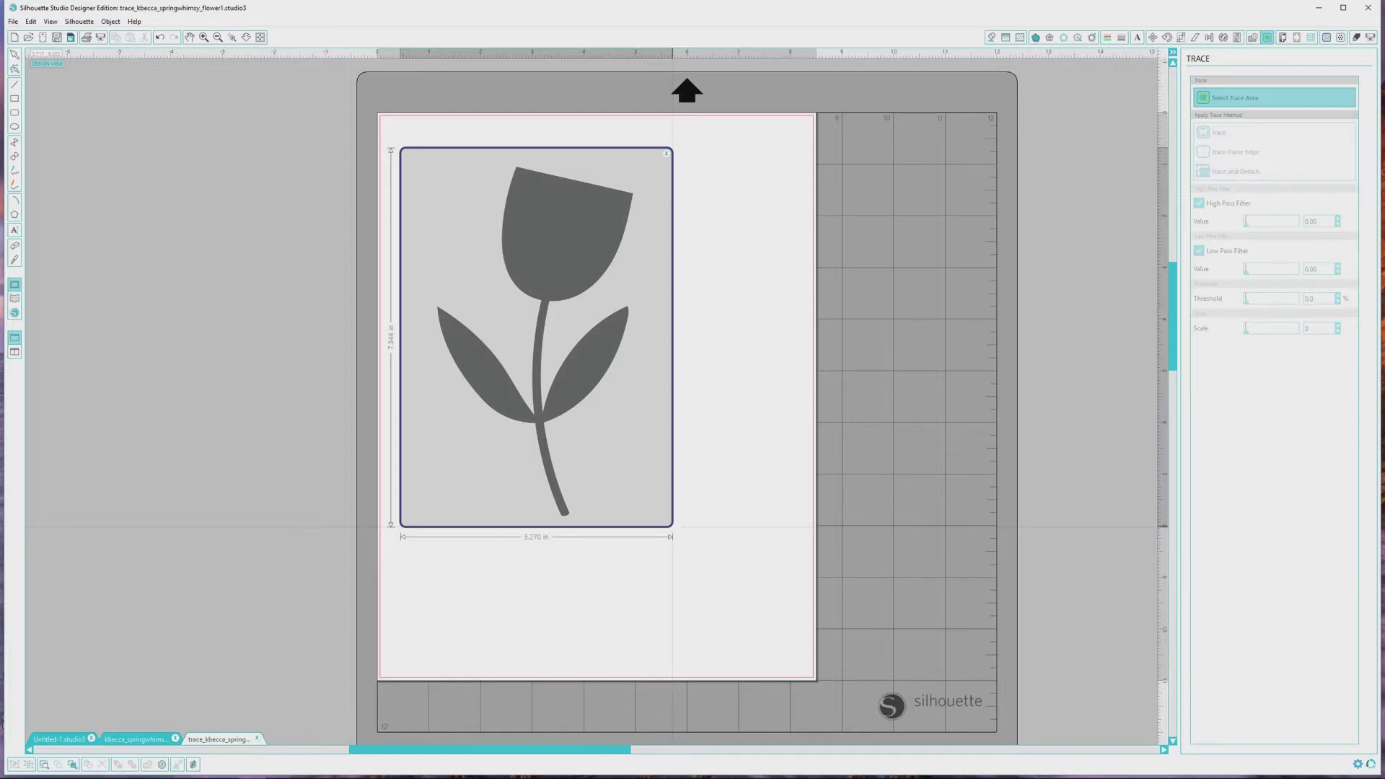
pyautogui.moveTo(672, 526); pyautogui.dragTo(673, 527)
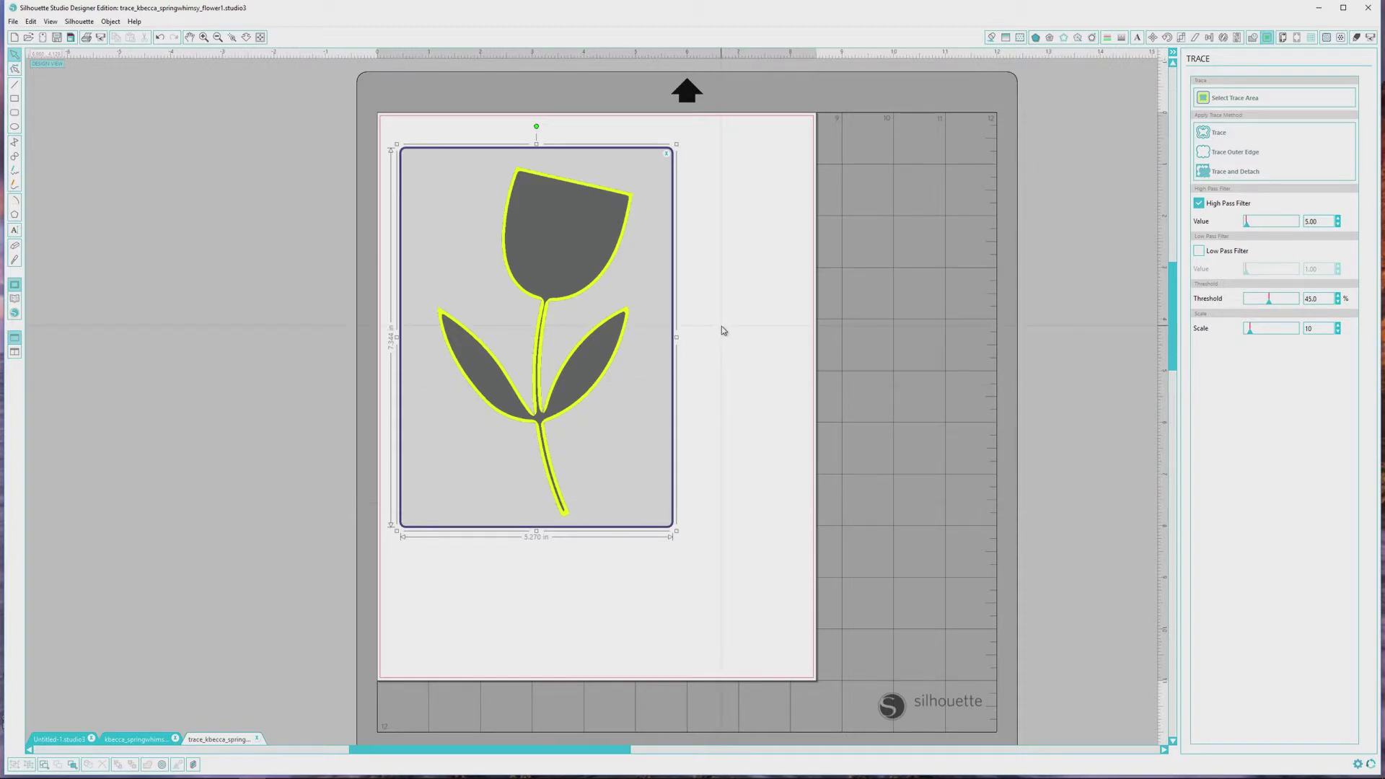
pyautogui.click(1198, 205)
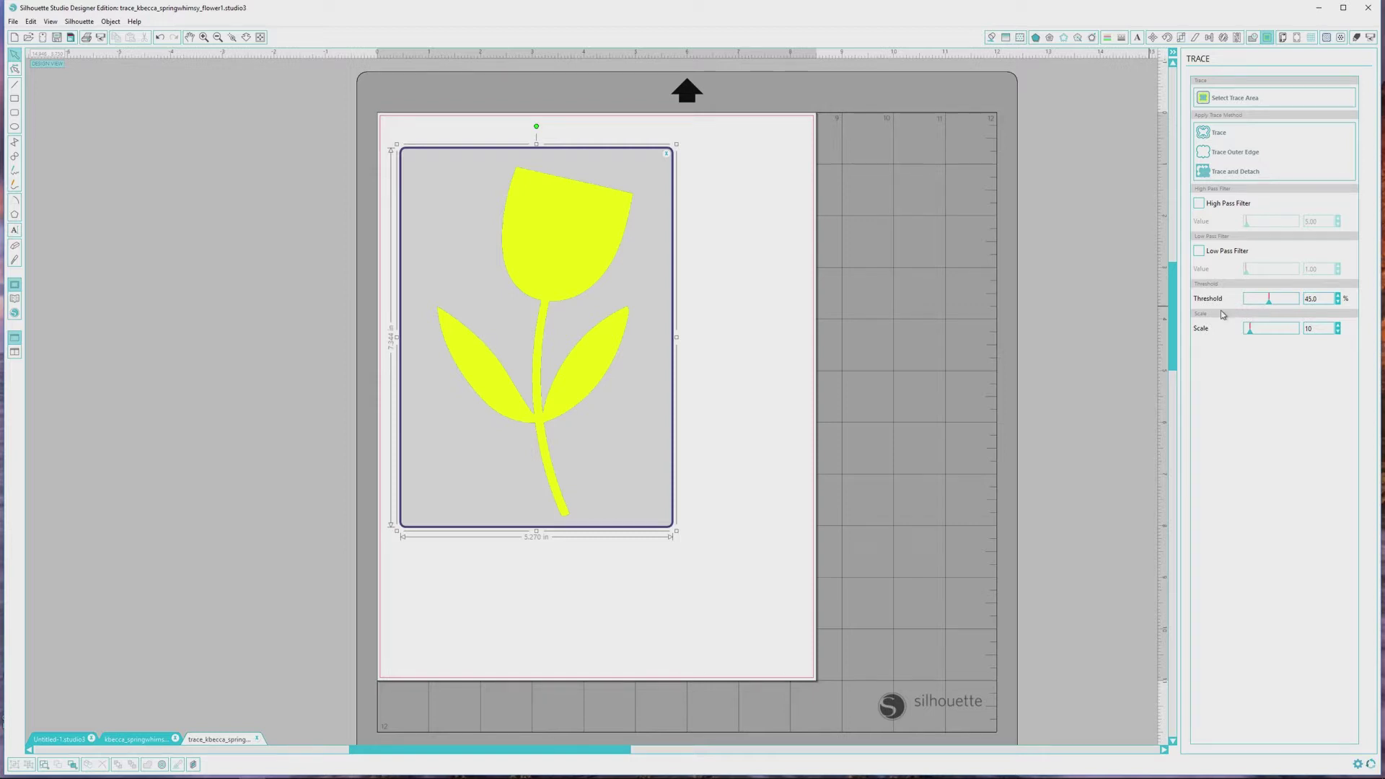
pyautogui.press('Escape')
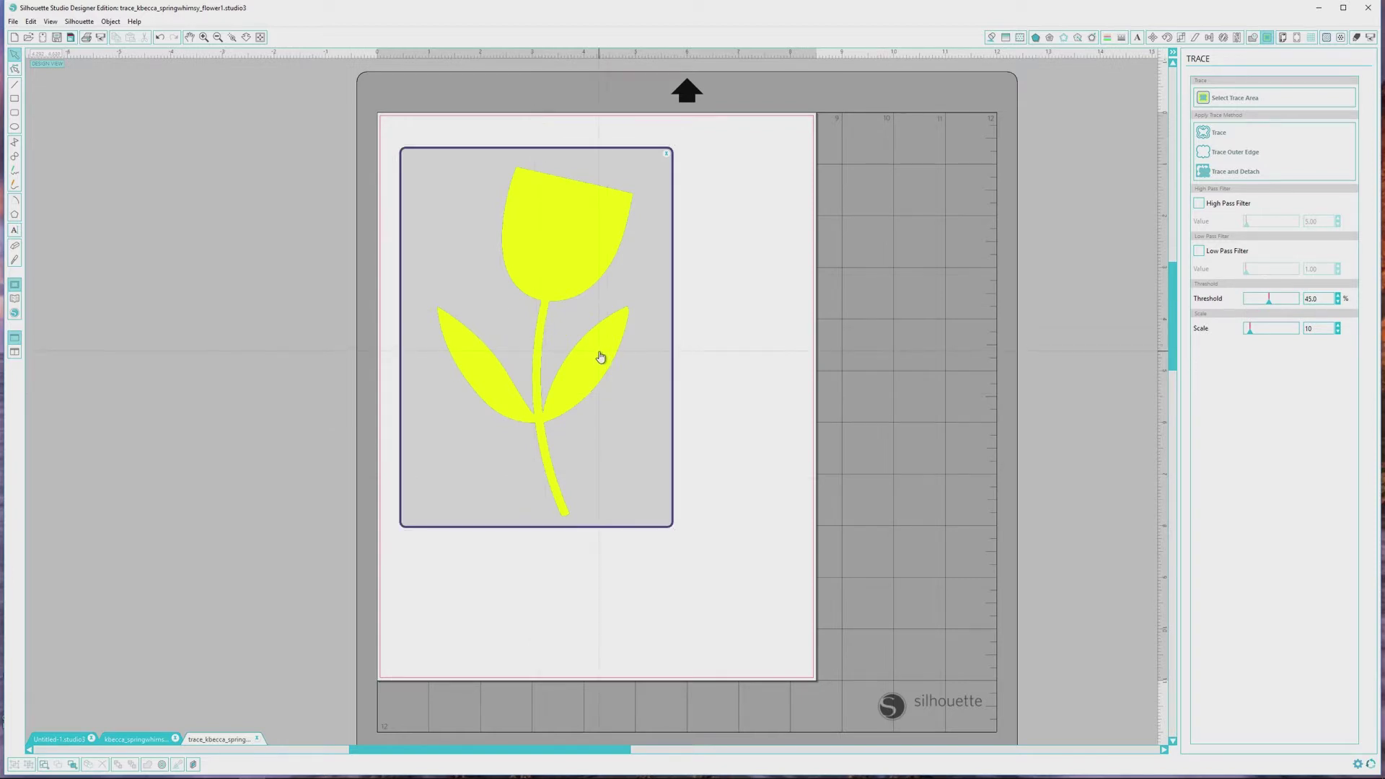
pyautogui.click(1219, 135)
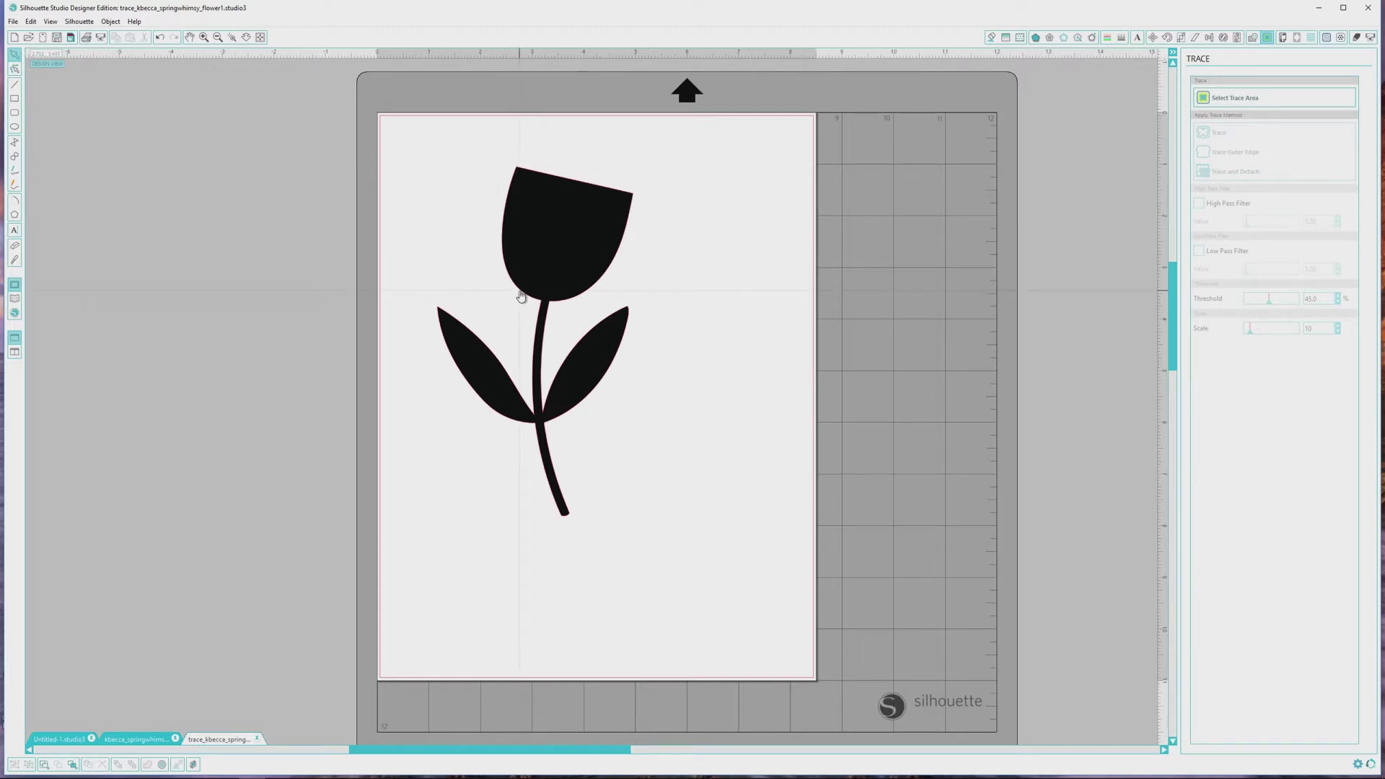
# - Move the black flower image off its traced outline and copy the outline into the coloured kbecca_springwhimsy_flower1 document
pyautogui.moveTo(521, 295); pyautogui.dragTo(739, 333)
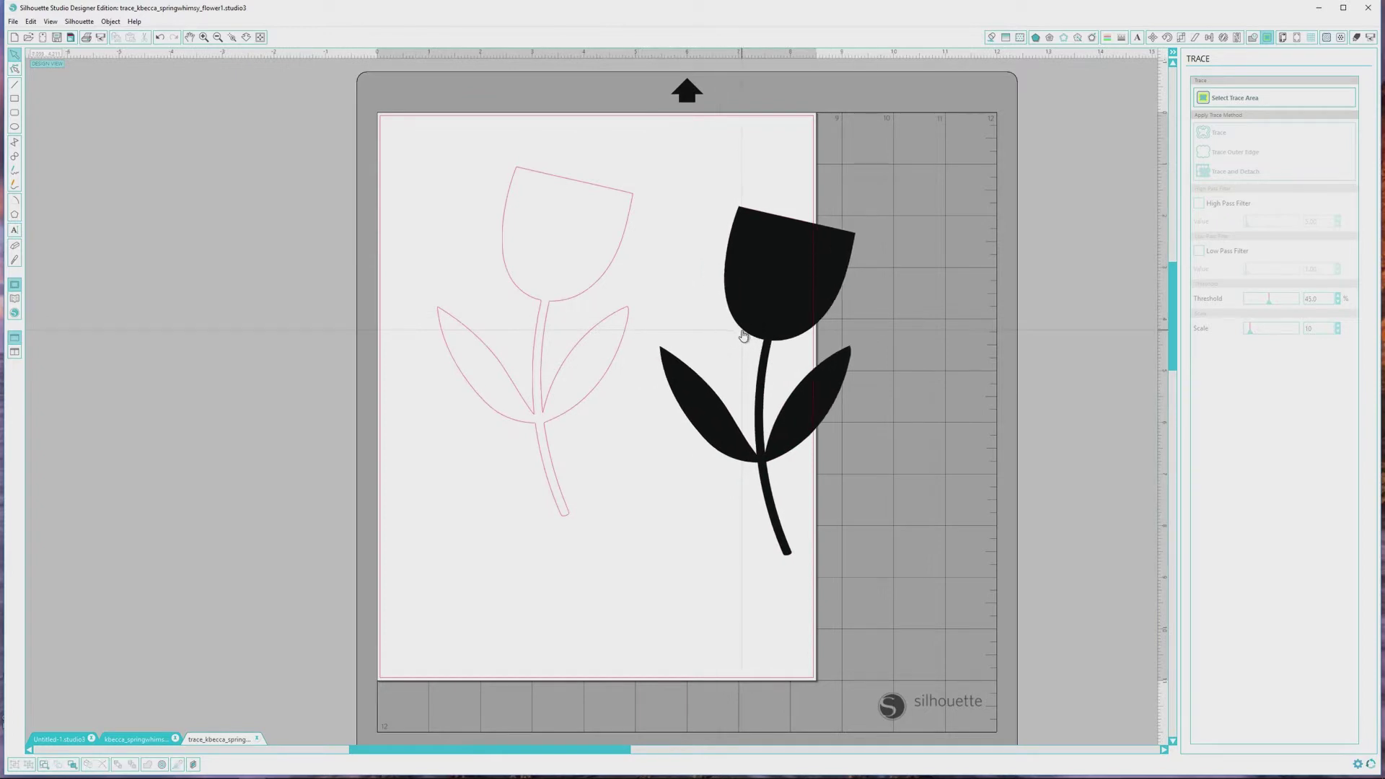
pyautogui.click(585, 339)
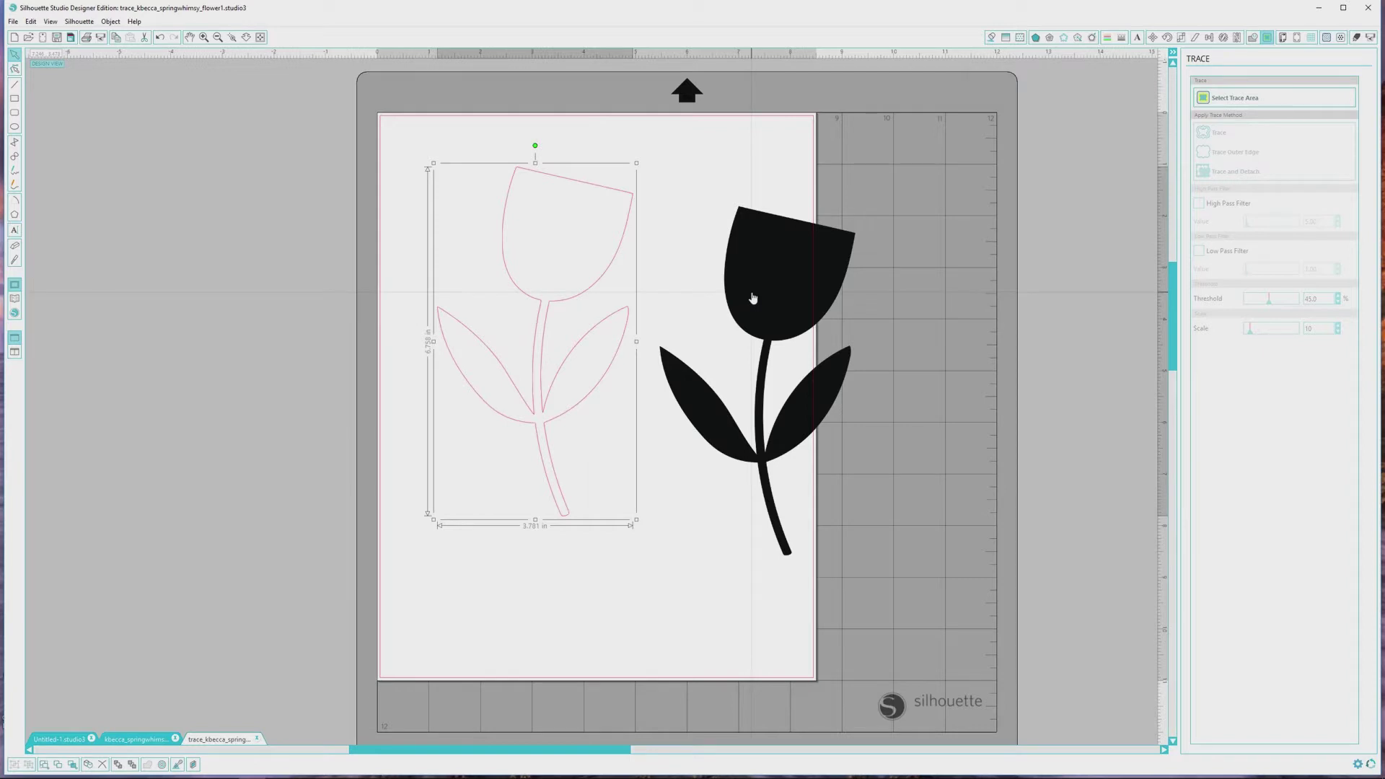
pyautogui.click(137, 738)
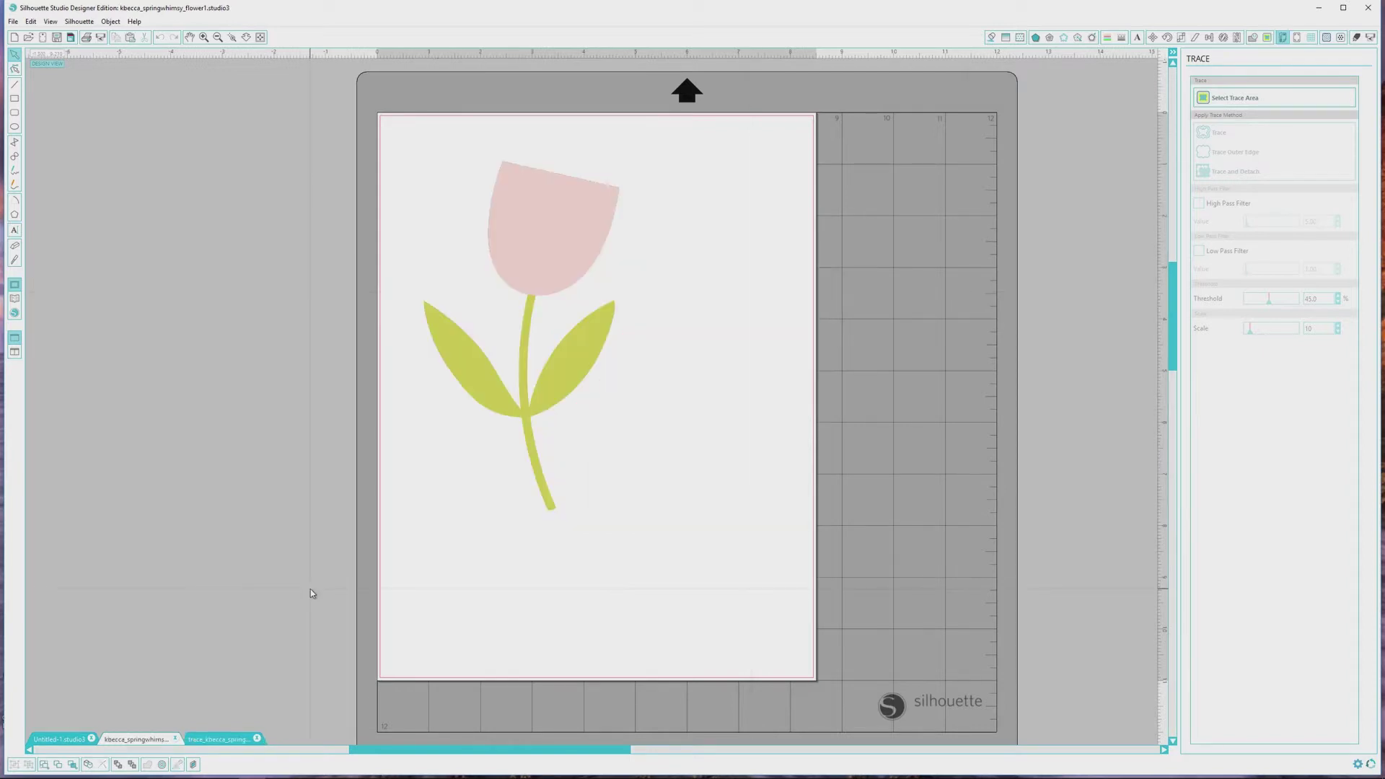
pyautogui.hotkey('ctrl', 'v')
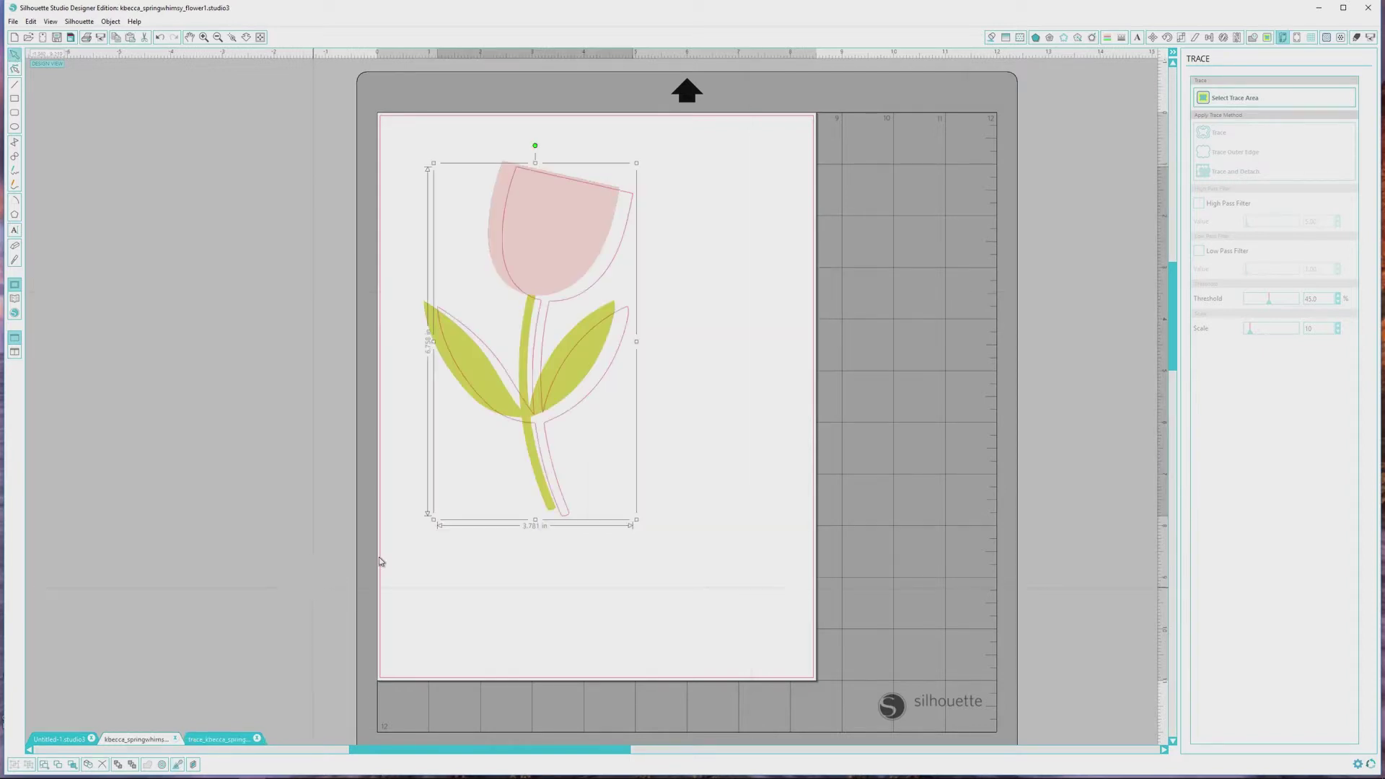
pyautogui.click(669, 370)
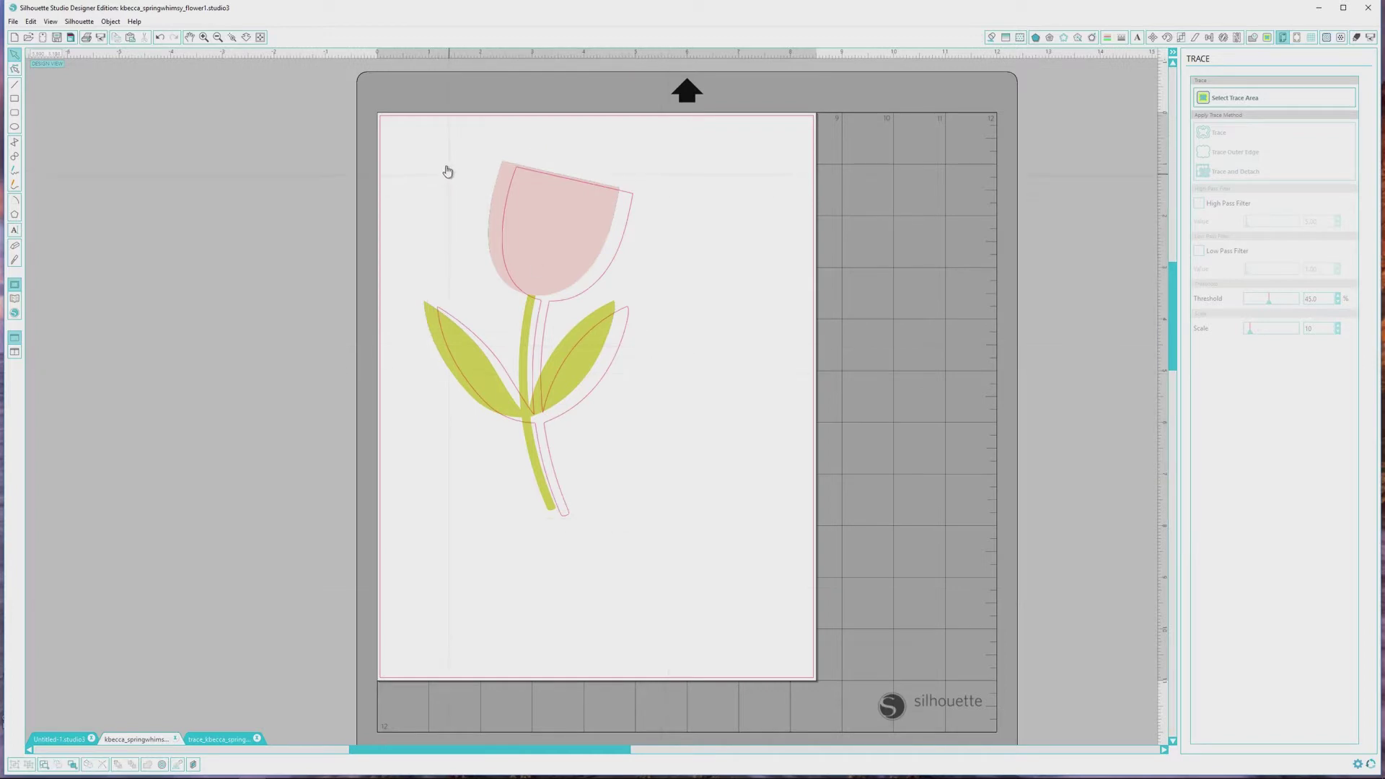
# - Align the pasted outline and the coloured flower to each other by horizontal center and vertical middle
pyautogui.moveTo(387, 134); pyautogui.dragTo(734, 530)
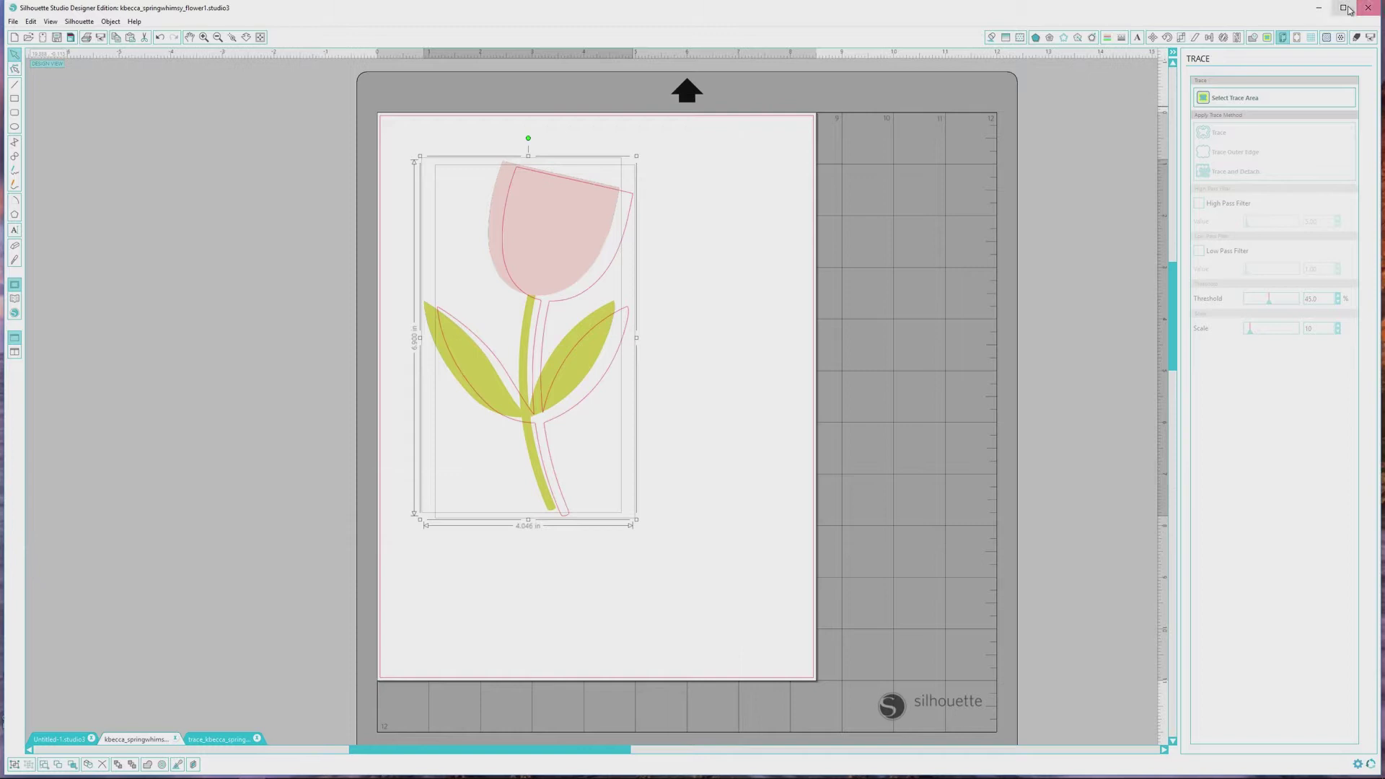
pyautogui.click(1210, 40)
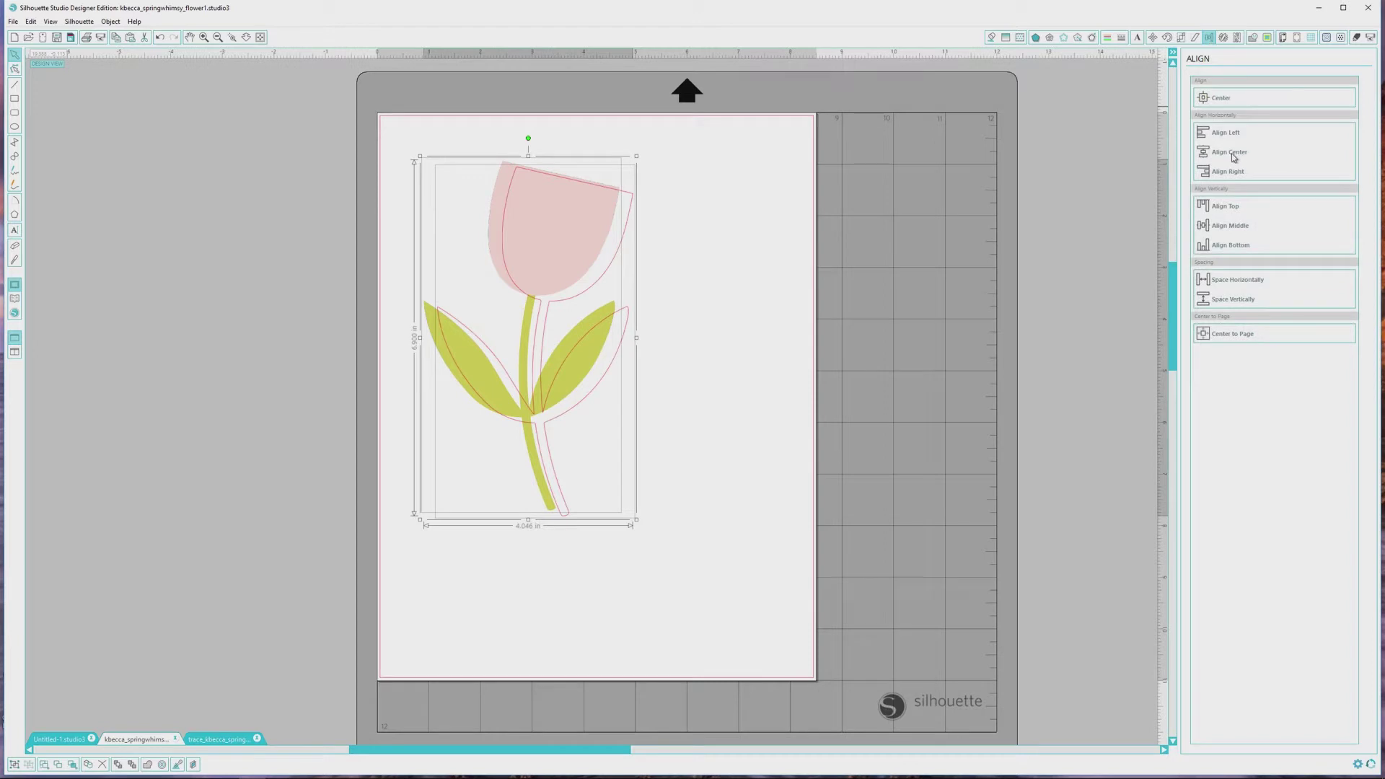
pyautogui.click(1242, 228)
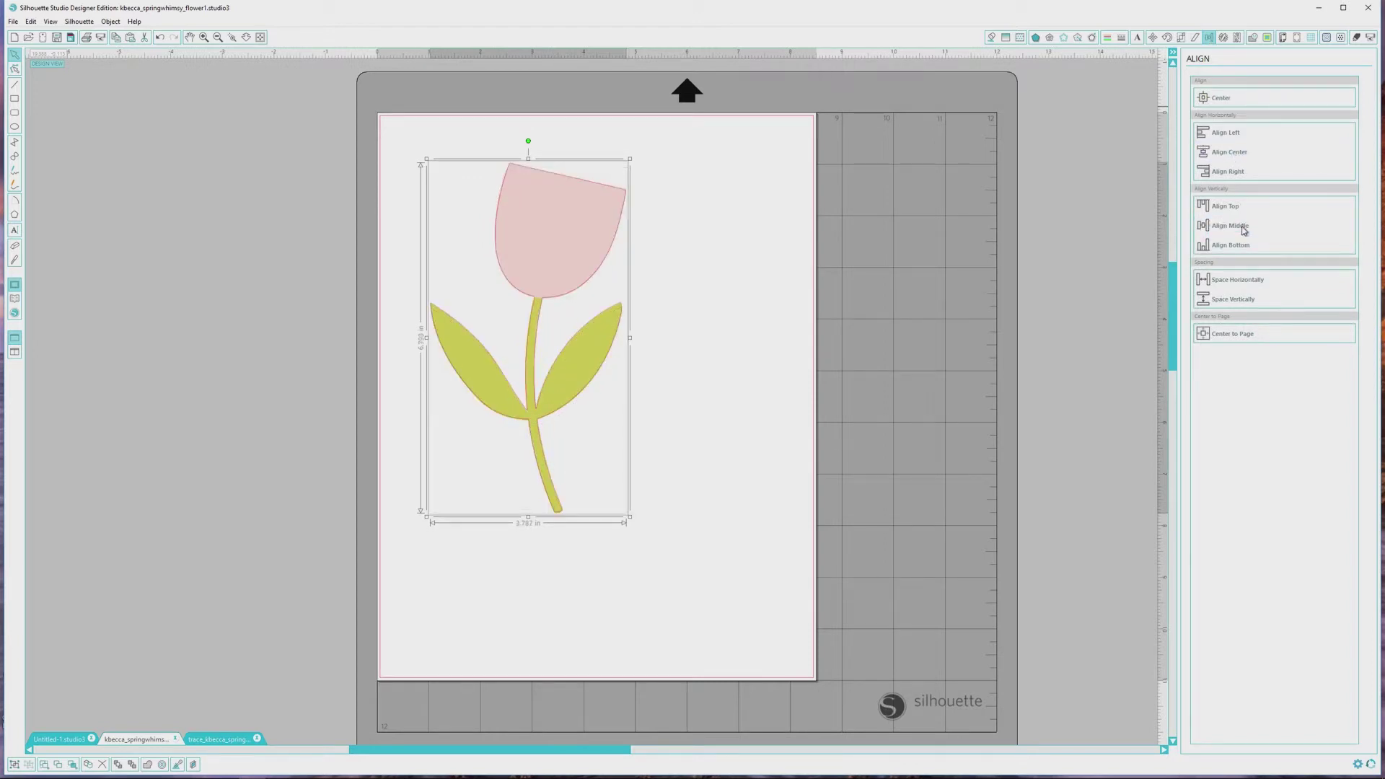
pyautogui.click(763, 414)
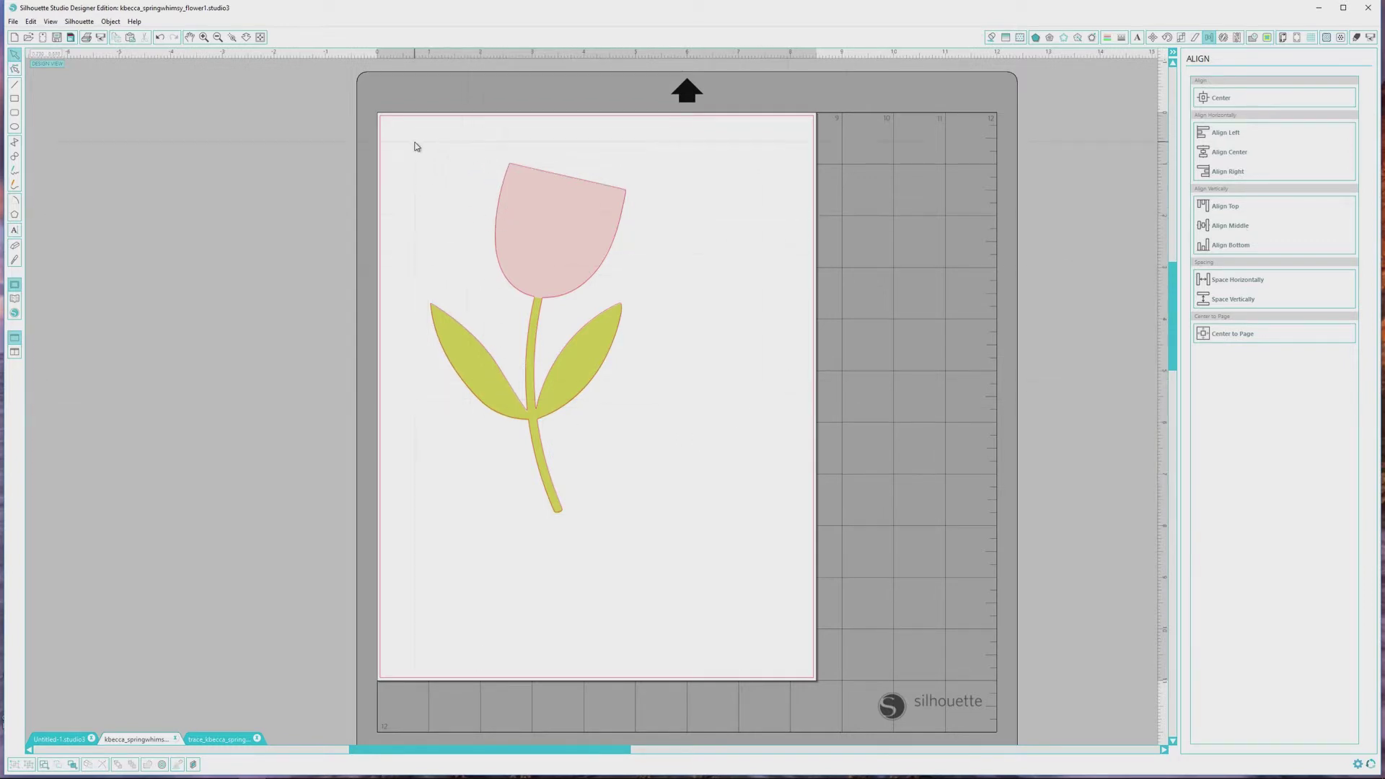
# - Add Type 1 registration marks to the coloured flower page
pyautogui.click(1296, 37)
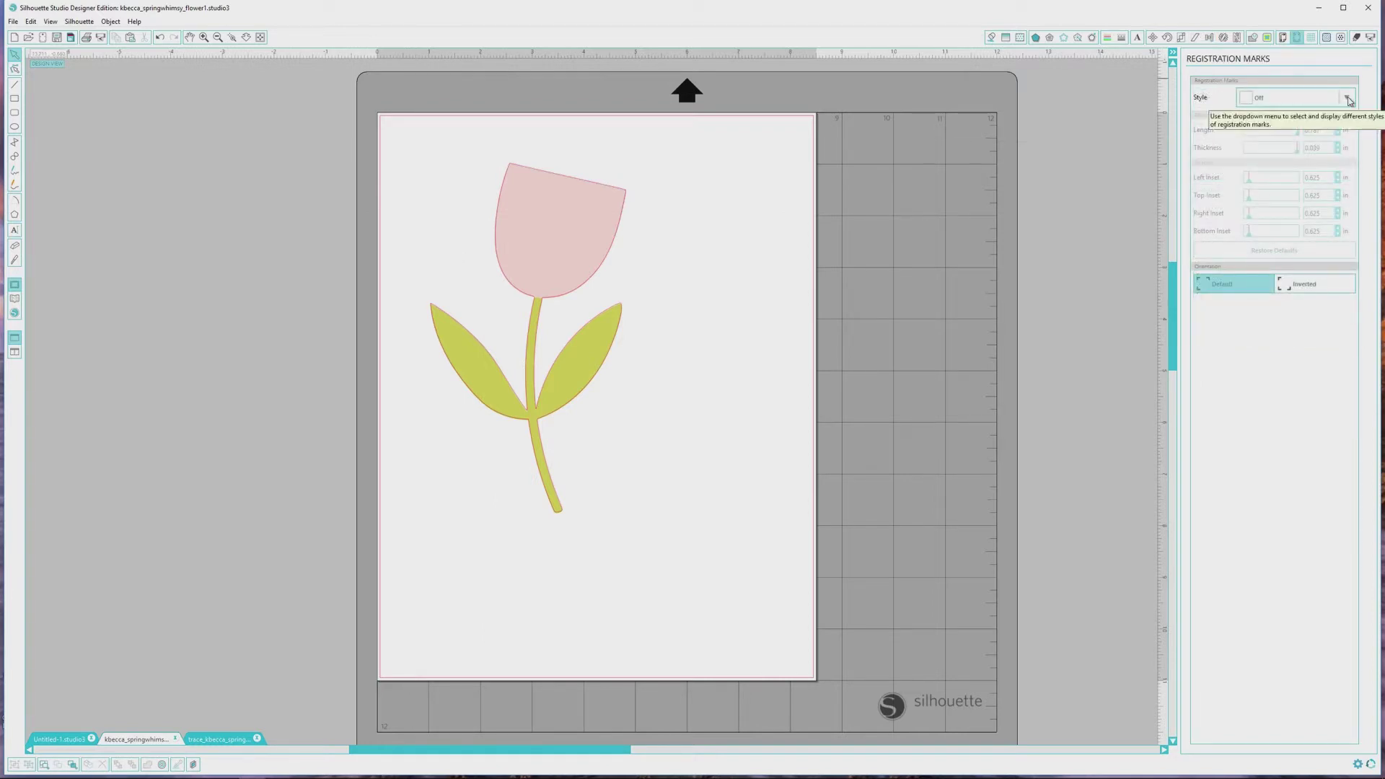
pyautogui.click(1348, 99)
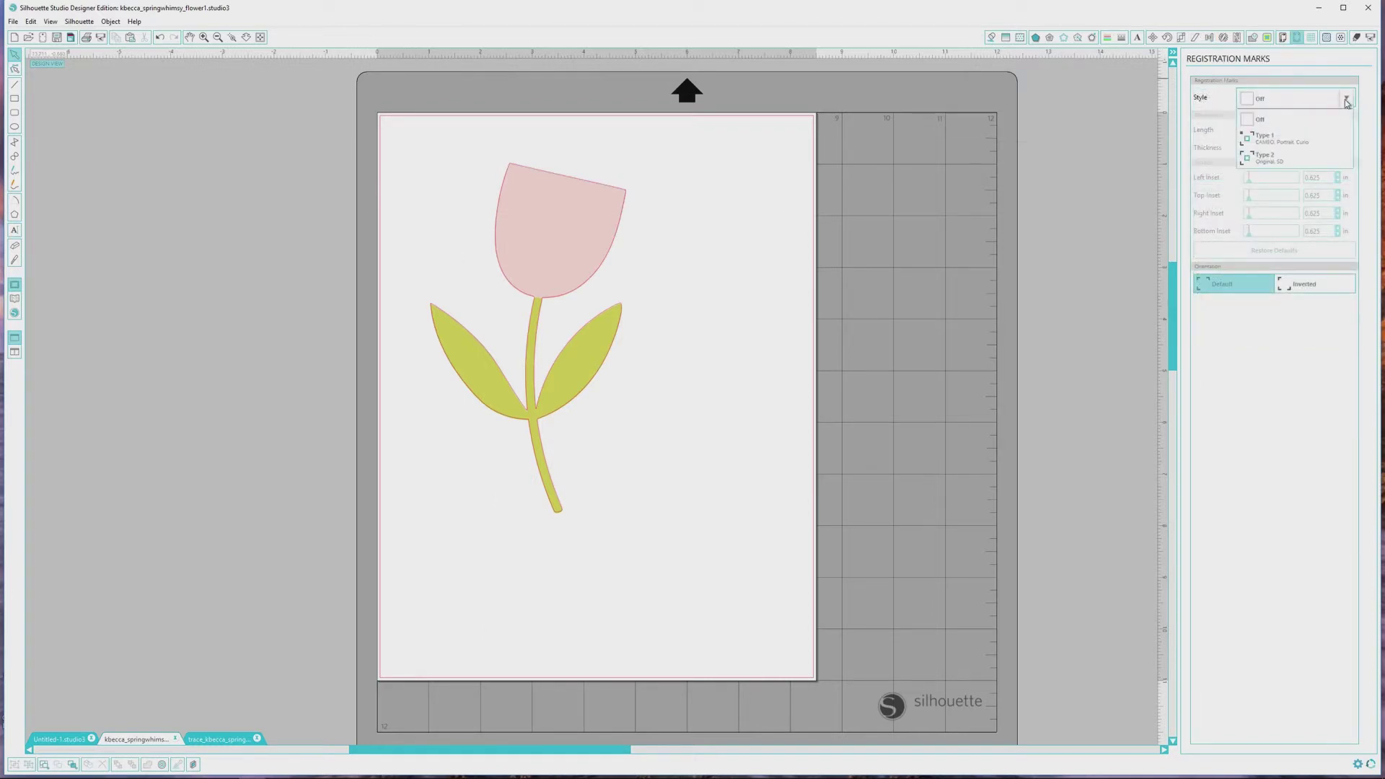
pyautogui.click(1303, 136)
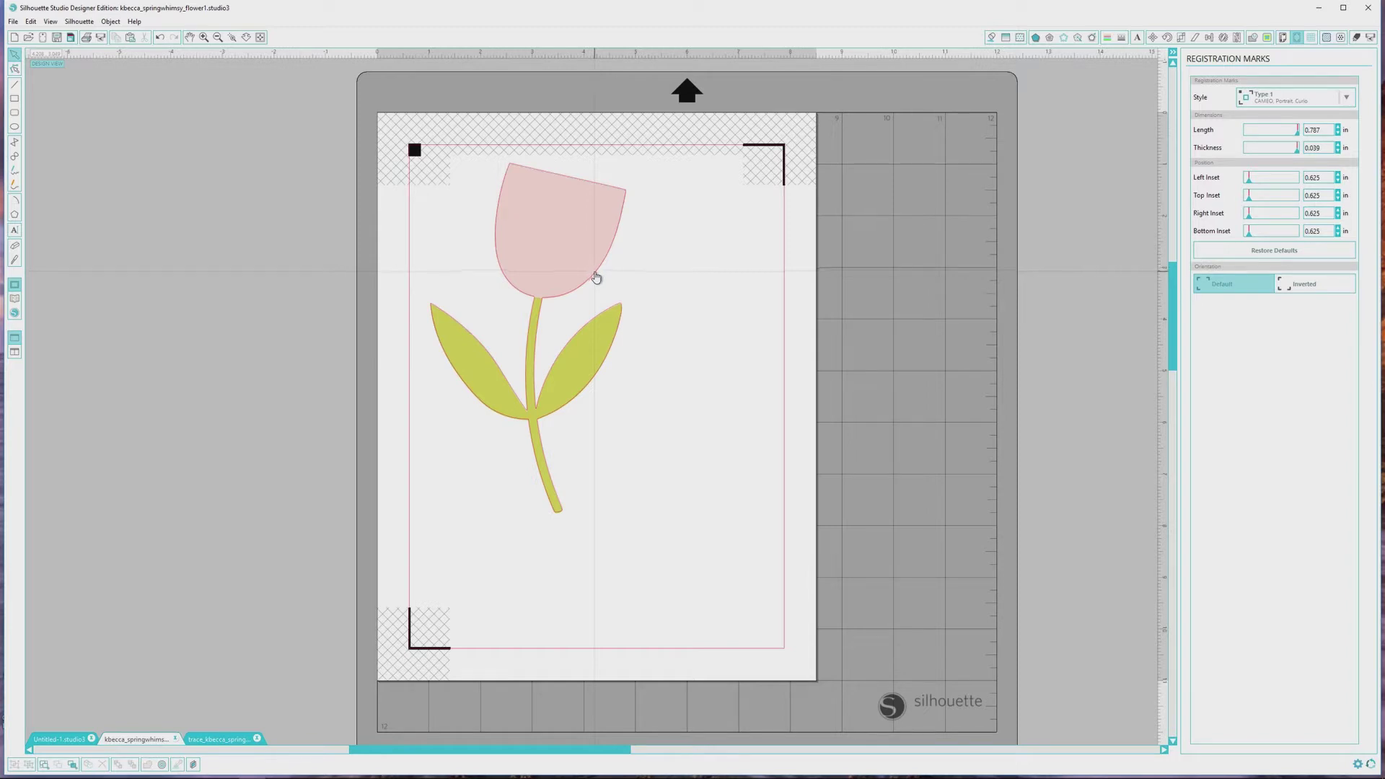
# - Pull the traced outline away from the coloured flower and delete it
pyautogui.moveTo(595, 277); pyautogui.dragTo(758, 332)
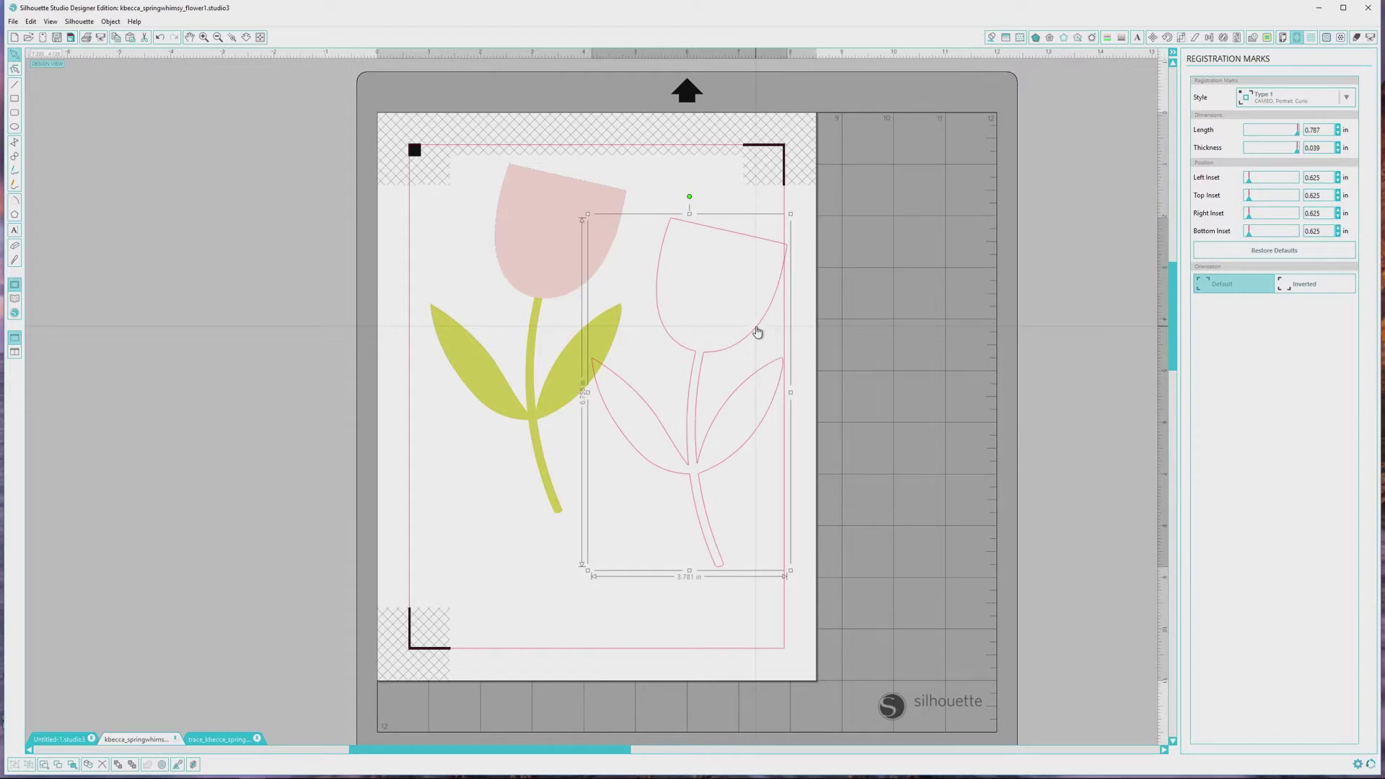
pyautogui.press('Delete')
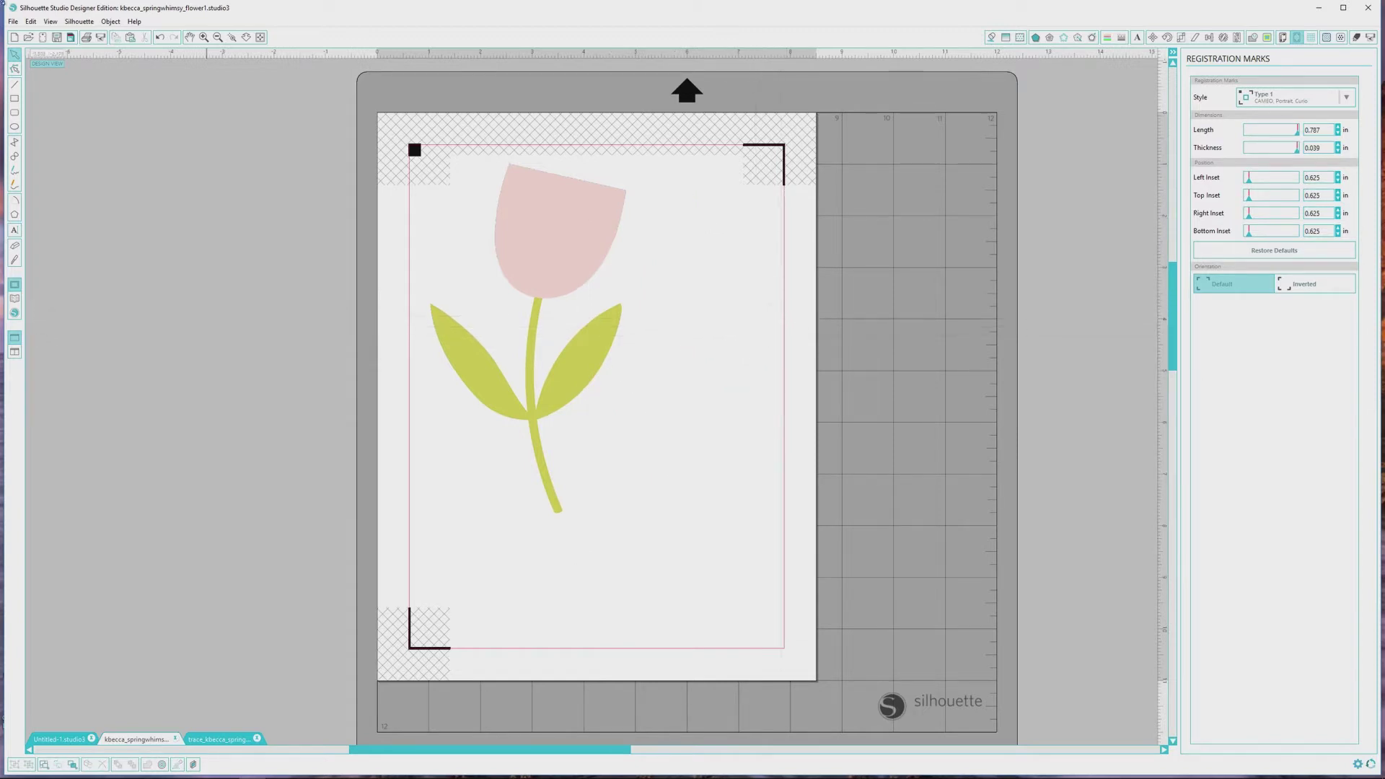
# - Open trace_kbecca_springwhimsy_flower1 from the trace files - sticker folder
pyautogui.click(12, 21)
pyautogui.click(29, 53)
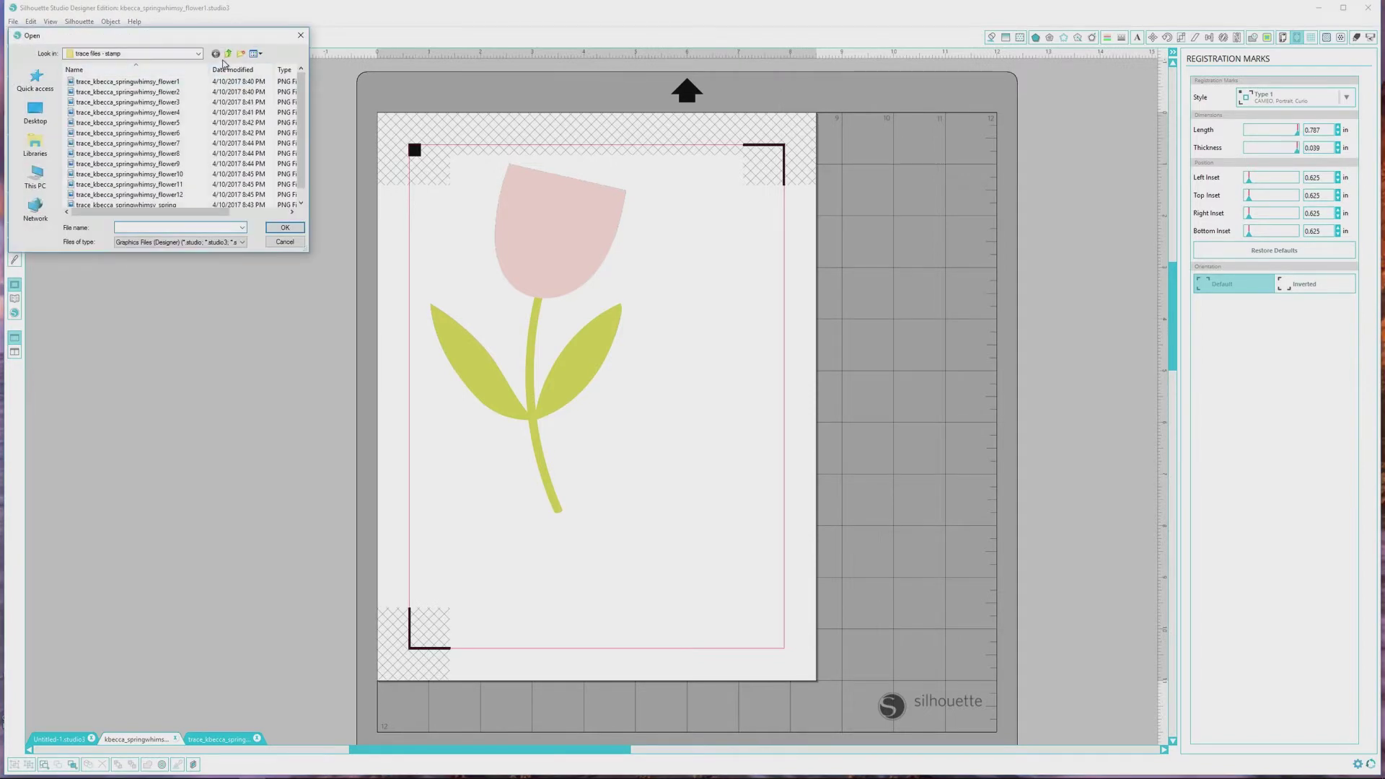
pyautogui.click(226, 56)
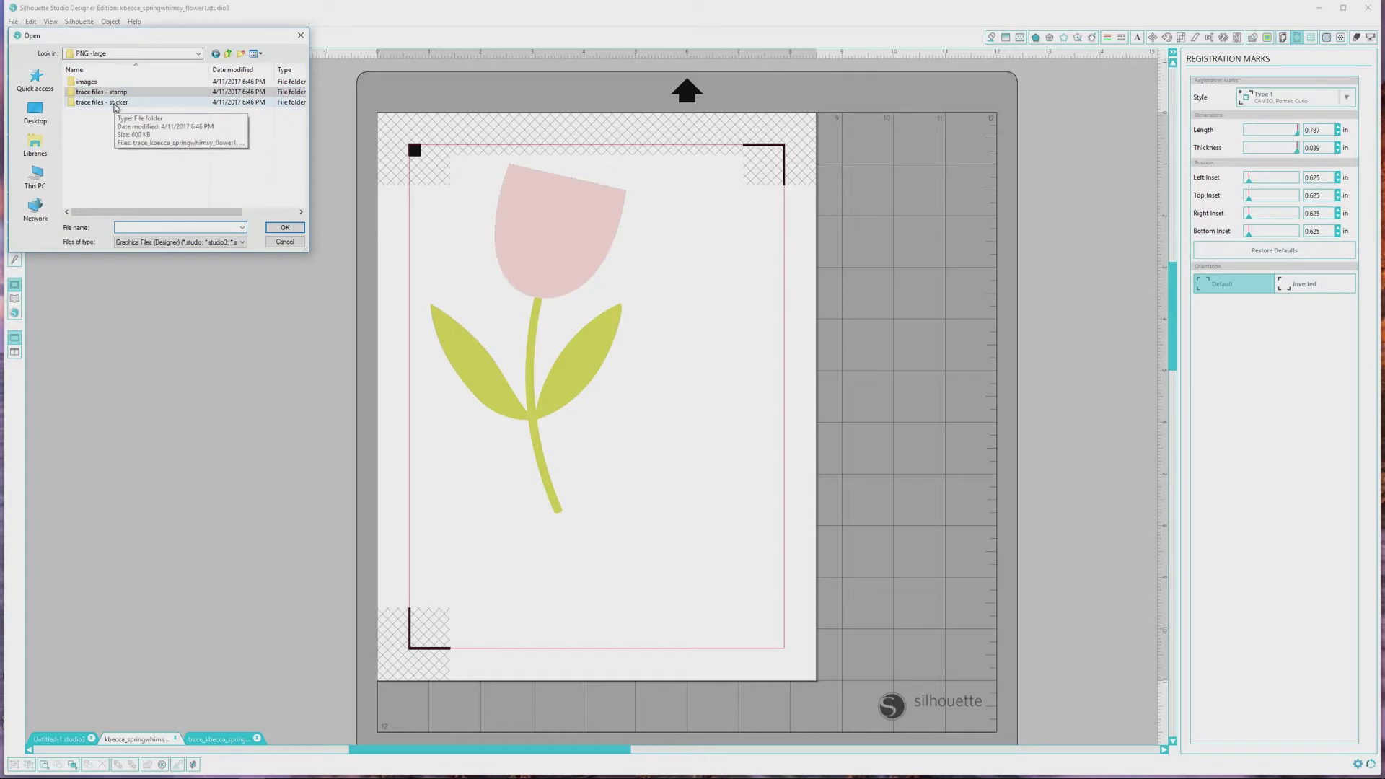
pyautogui.doubleClick(115, 105)
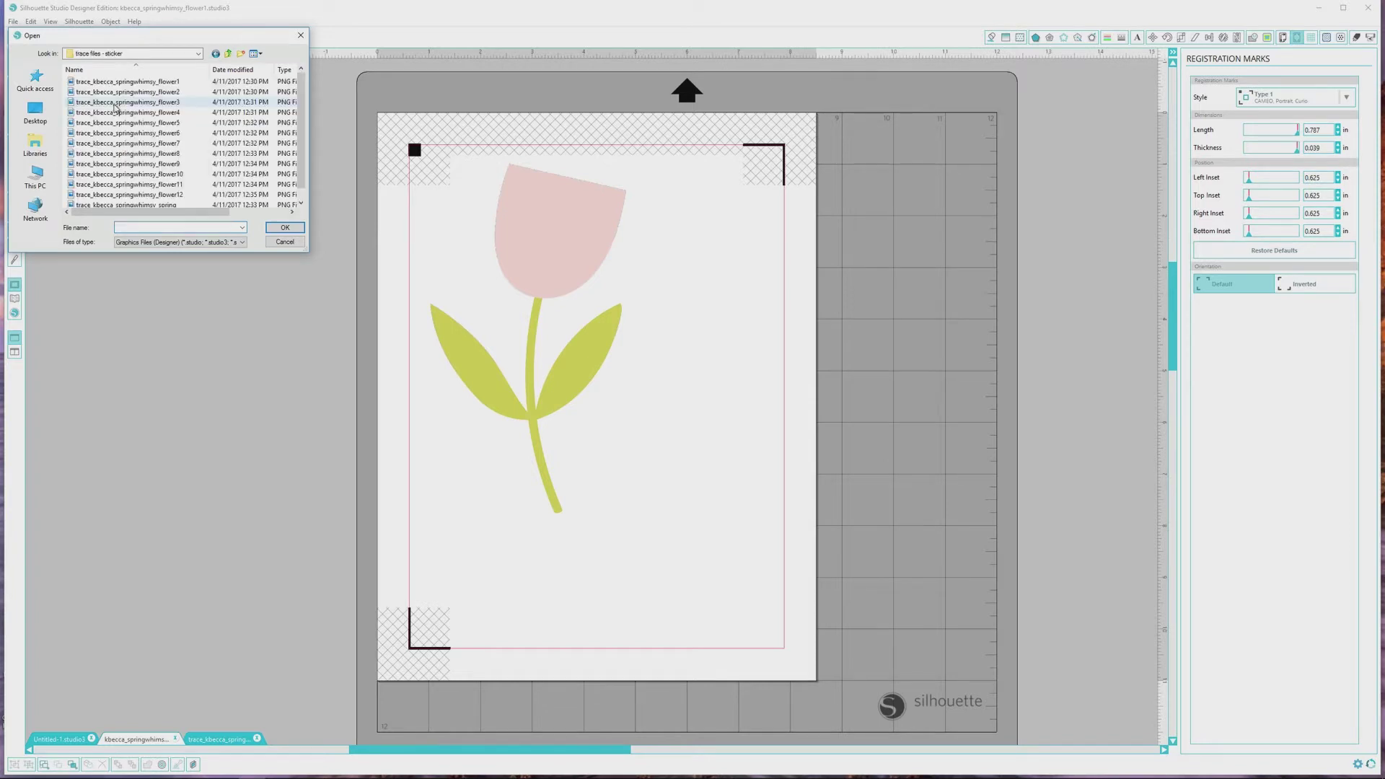
pyautogui.doubleClick(160, 83)
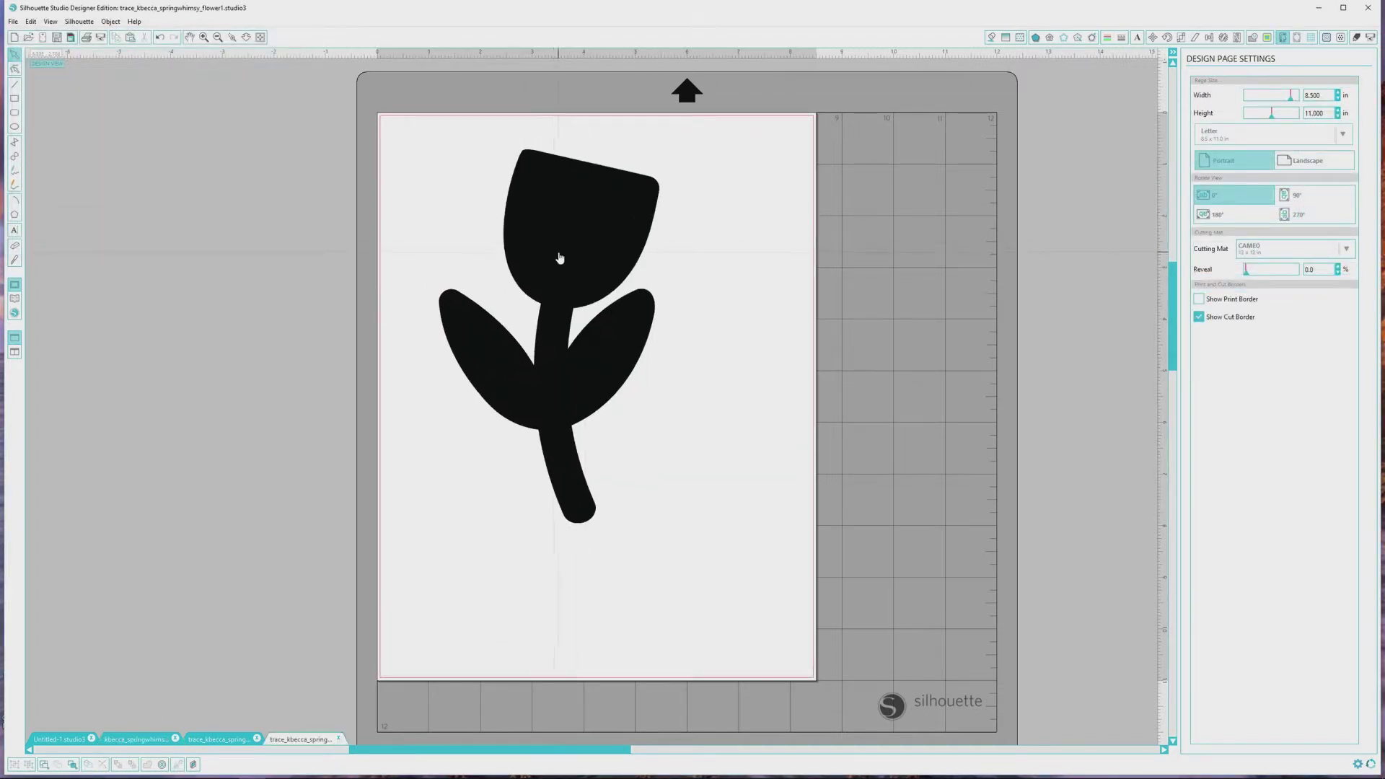
# - Trace the thick sticker flower with the high pass filter off, using a trace area about 5.7 by 7.7 in
pyautogui.click(1266, 40)
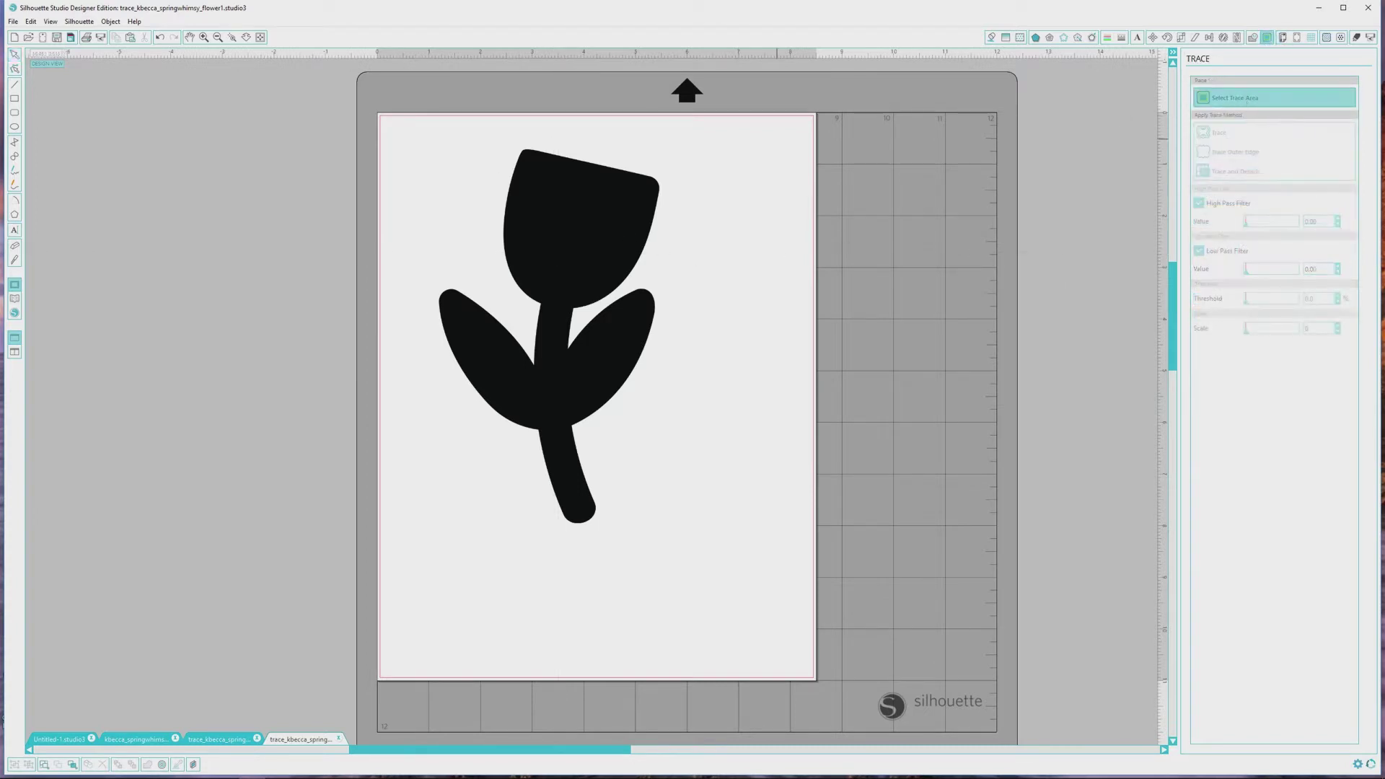
pyautogui.moveTo(401, 137)
pyautogui.mouseDown()
pyautogui.moveTo(603, 294)
pyautogui.moveTo(680, 402)
pyautogui.moveTo(698, 536)
pyautogui.mouseUp()
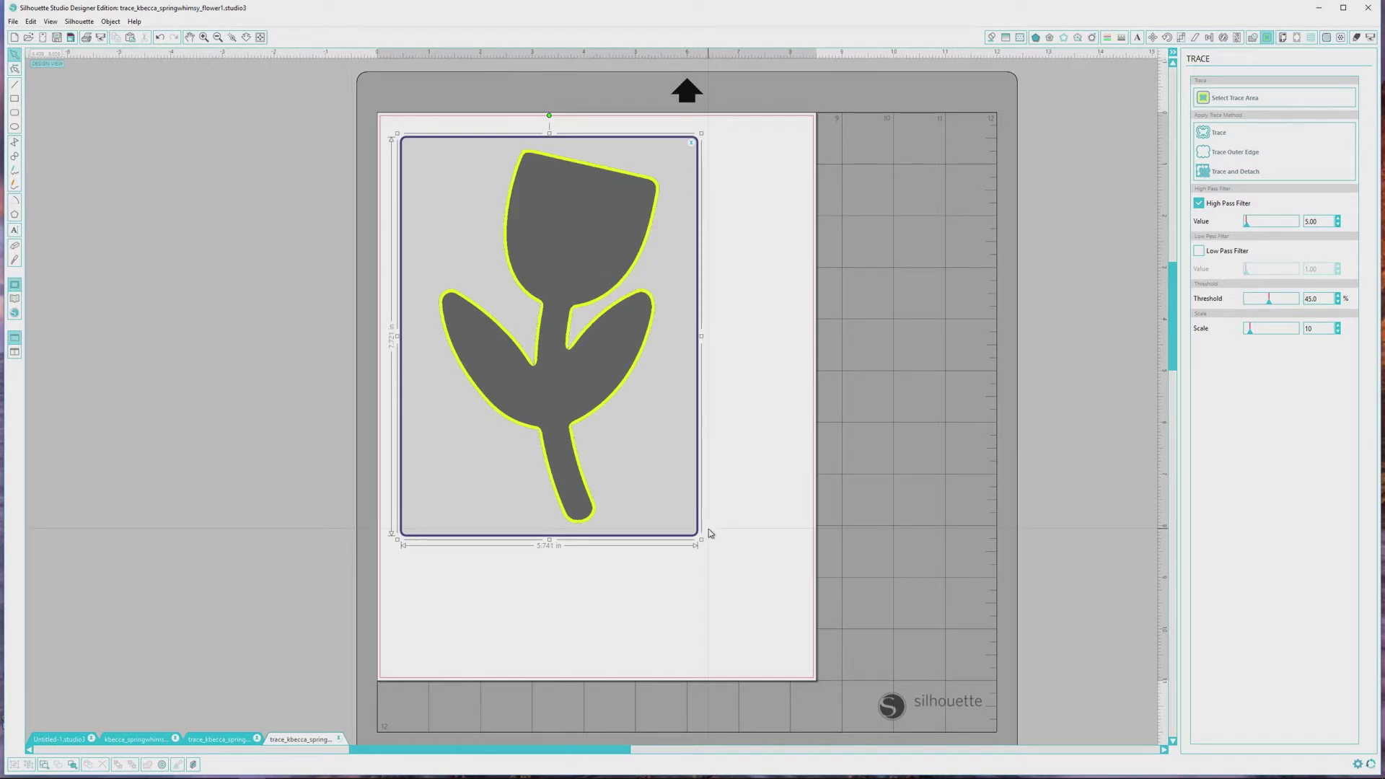
pyautogui.click(1199, 204)
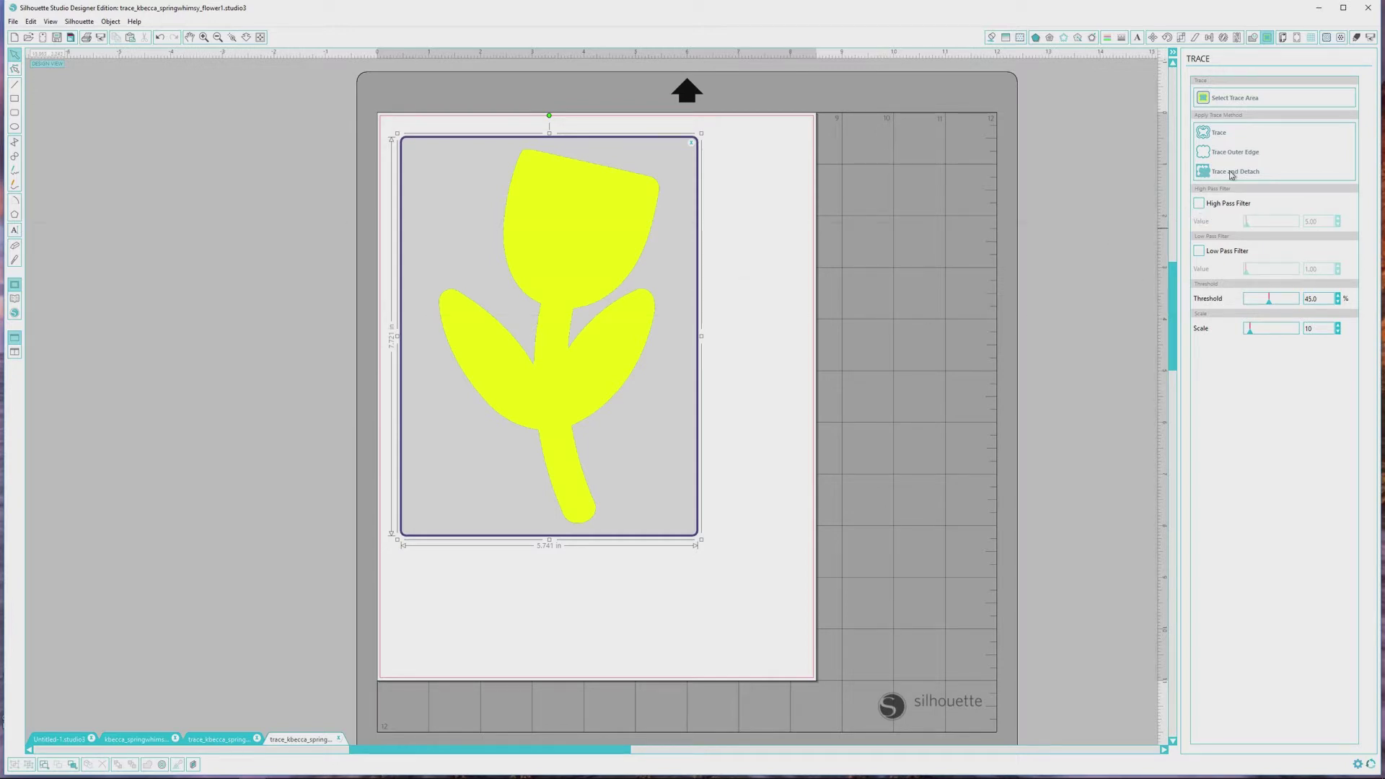
pyautogui.click(1219, 134)
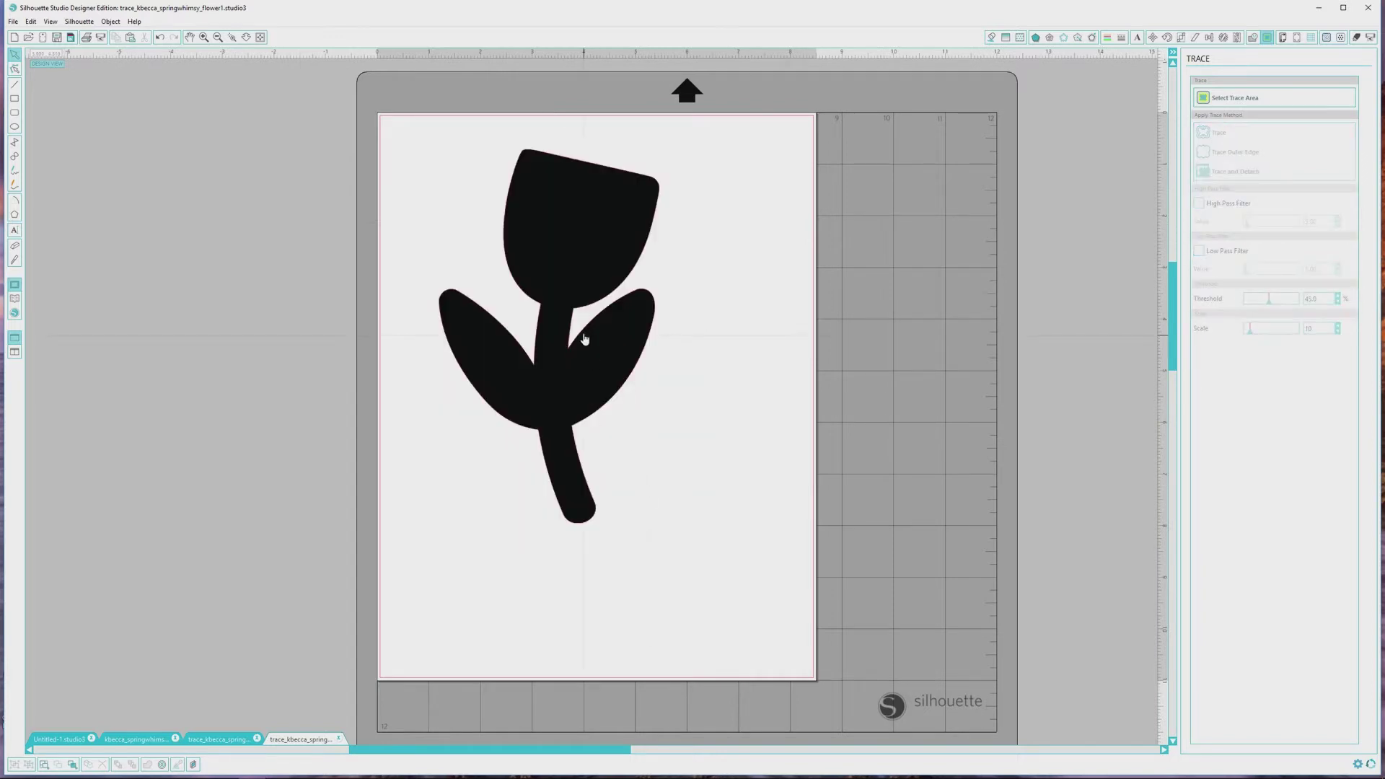
# - Pull the black flower off its traced outline and copy the outline onto the coloured flower page
pyautogui.moveTo(585, 341)
pyautogui.mouseDown()
pyautogui.moveTo(799, 406)
pyautogui.moveTo(810, 436)
pyautogui.mouseUp()
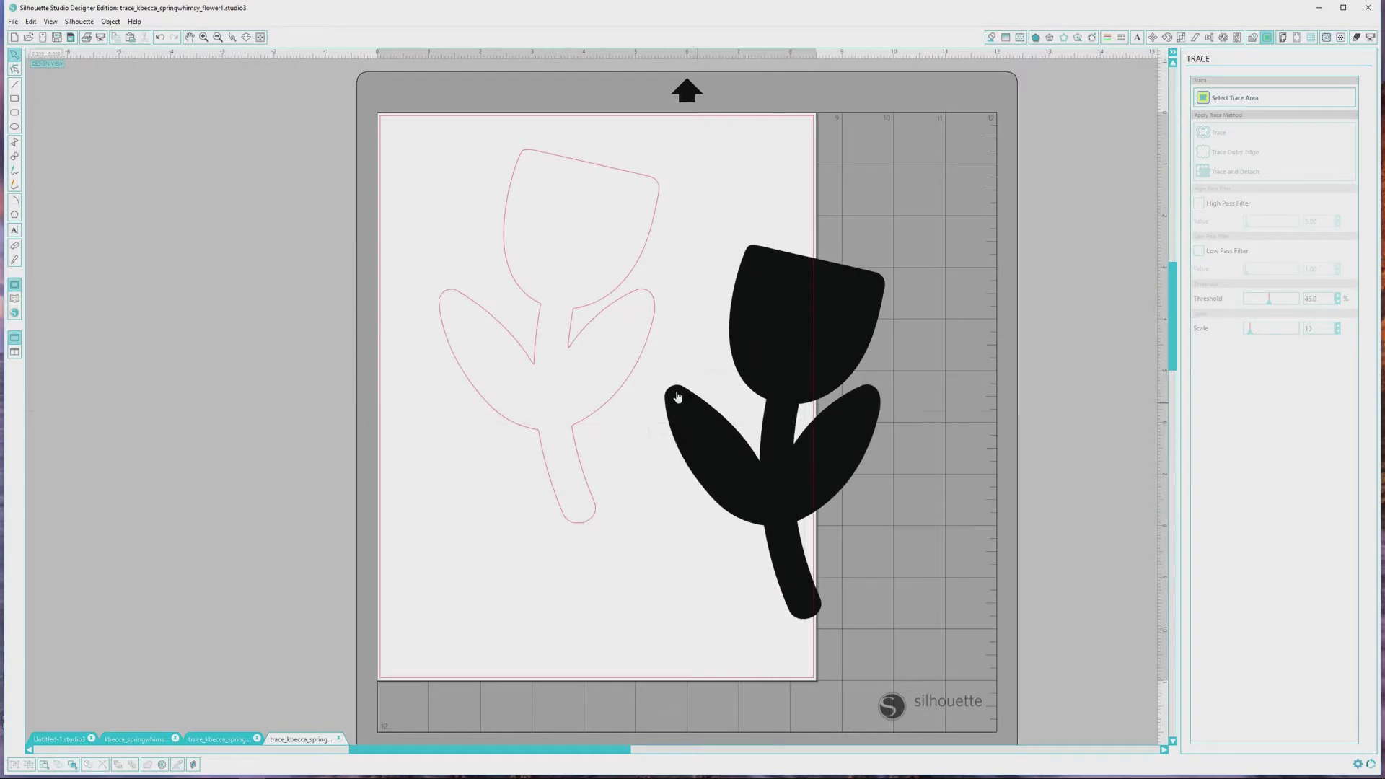
pyautogui.click(634, 372)
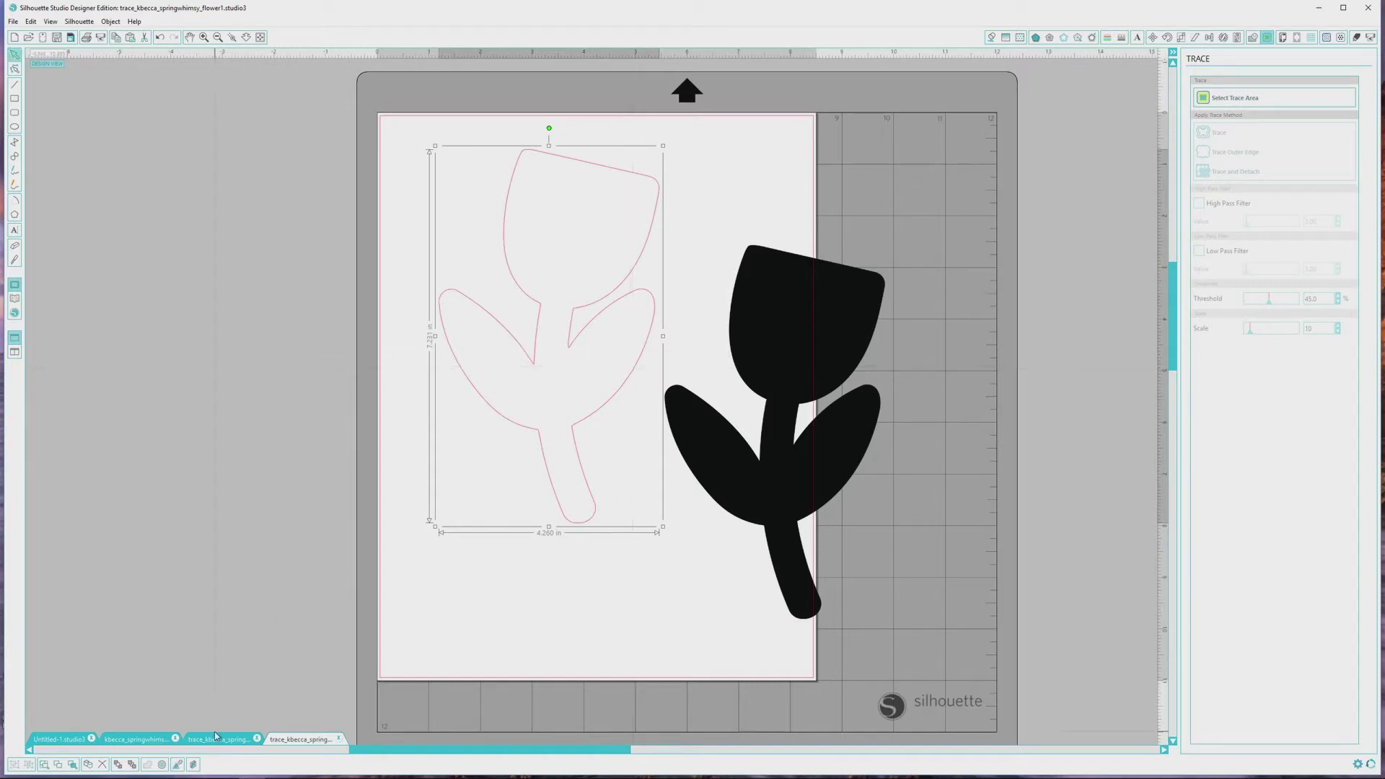
pyautogui.click(152, 740)
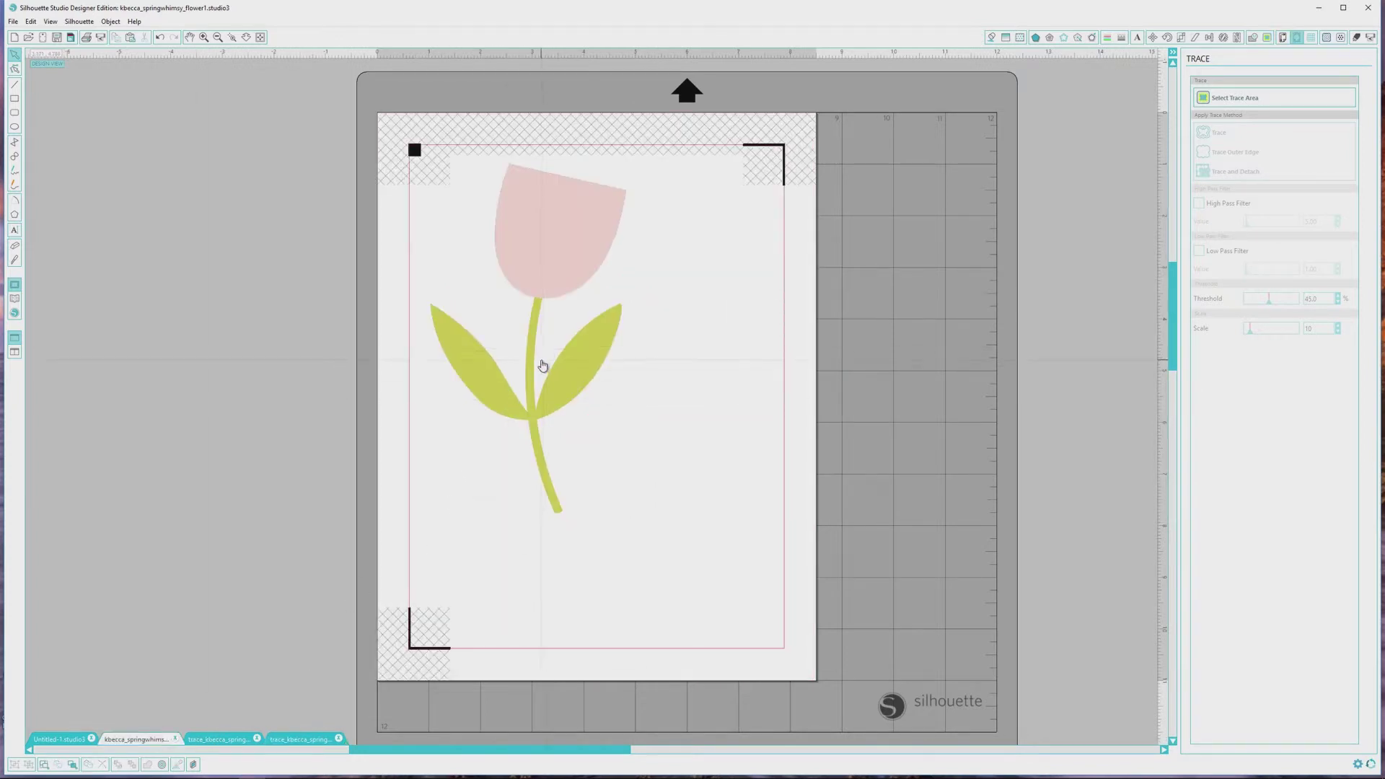
pyautogui.hotkey('ctrl', 'v')
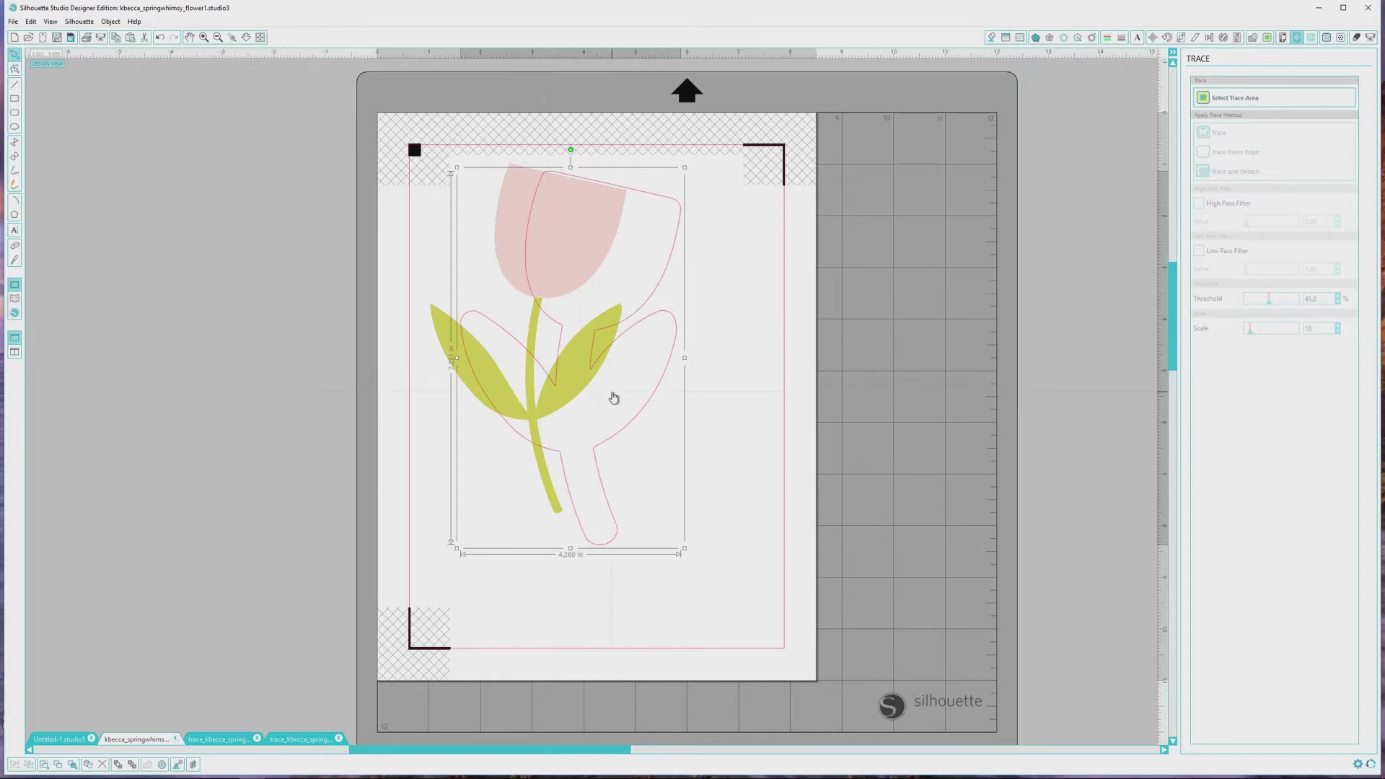
pyautogui.click(729, 435)
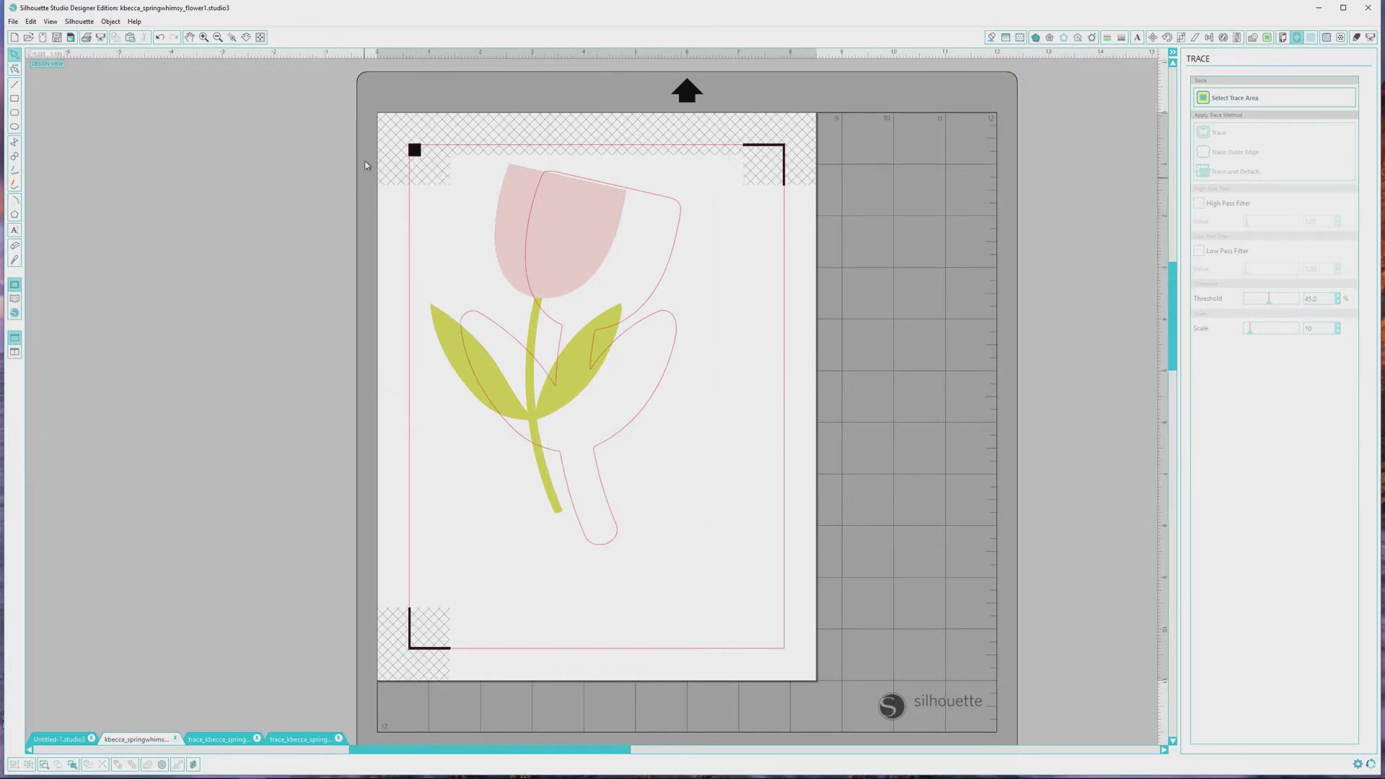
# - Centre the coloured flower and its thick cut outline on each other both horizontally and vertically
pyautogui.click(647, 298)
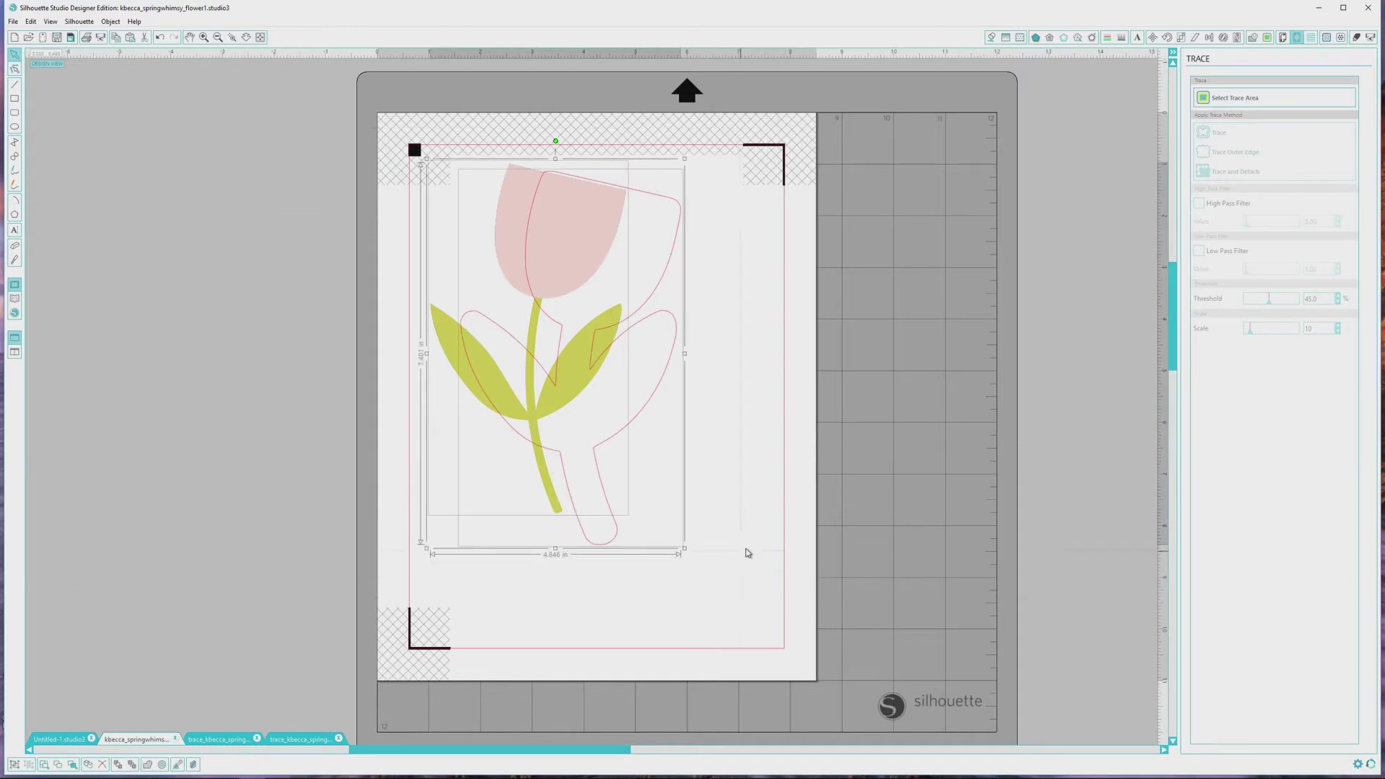
pyautogui.click(1208, 38)
pyautogui.click(1230, 154)
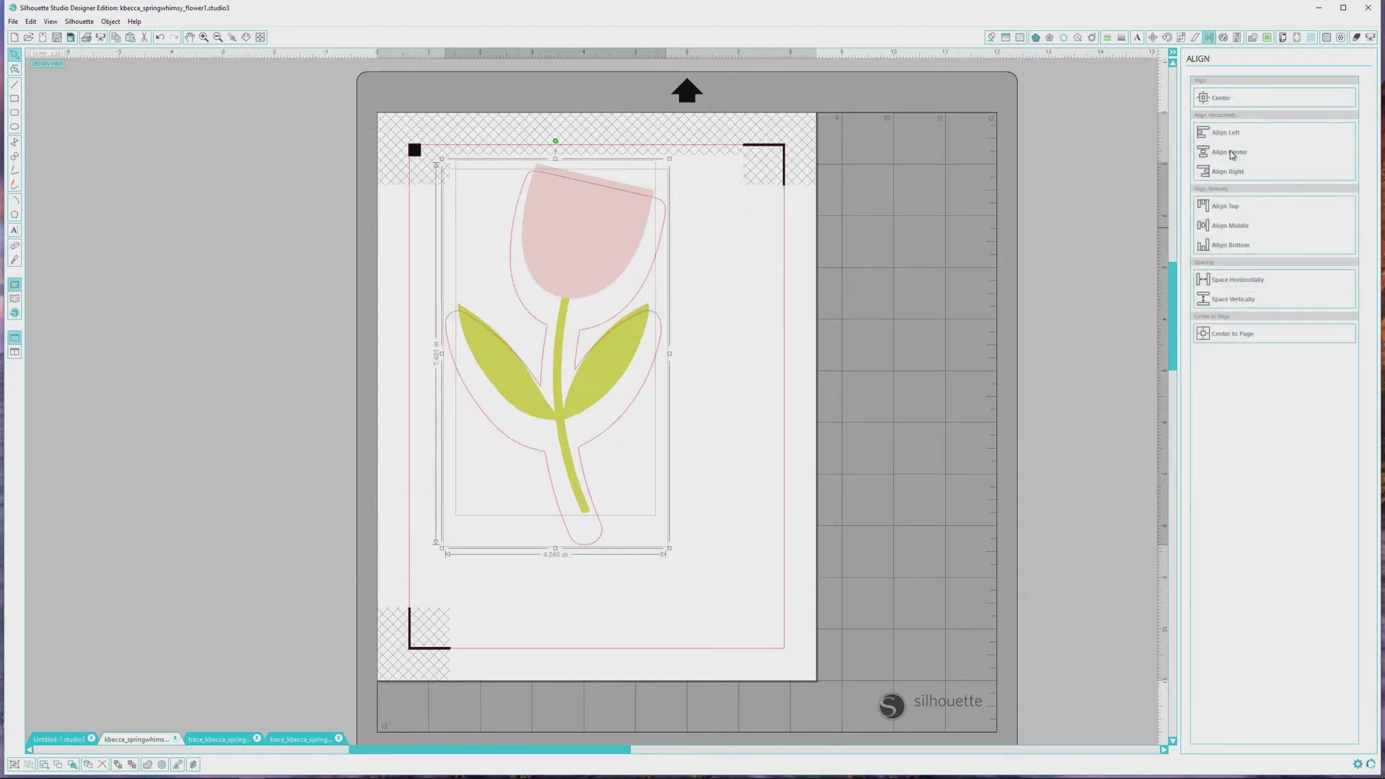
pyautogui.click(1237, 226)
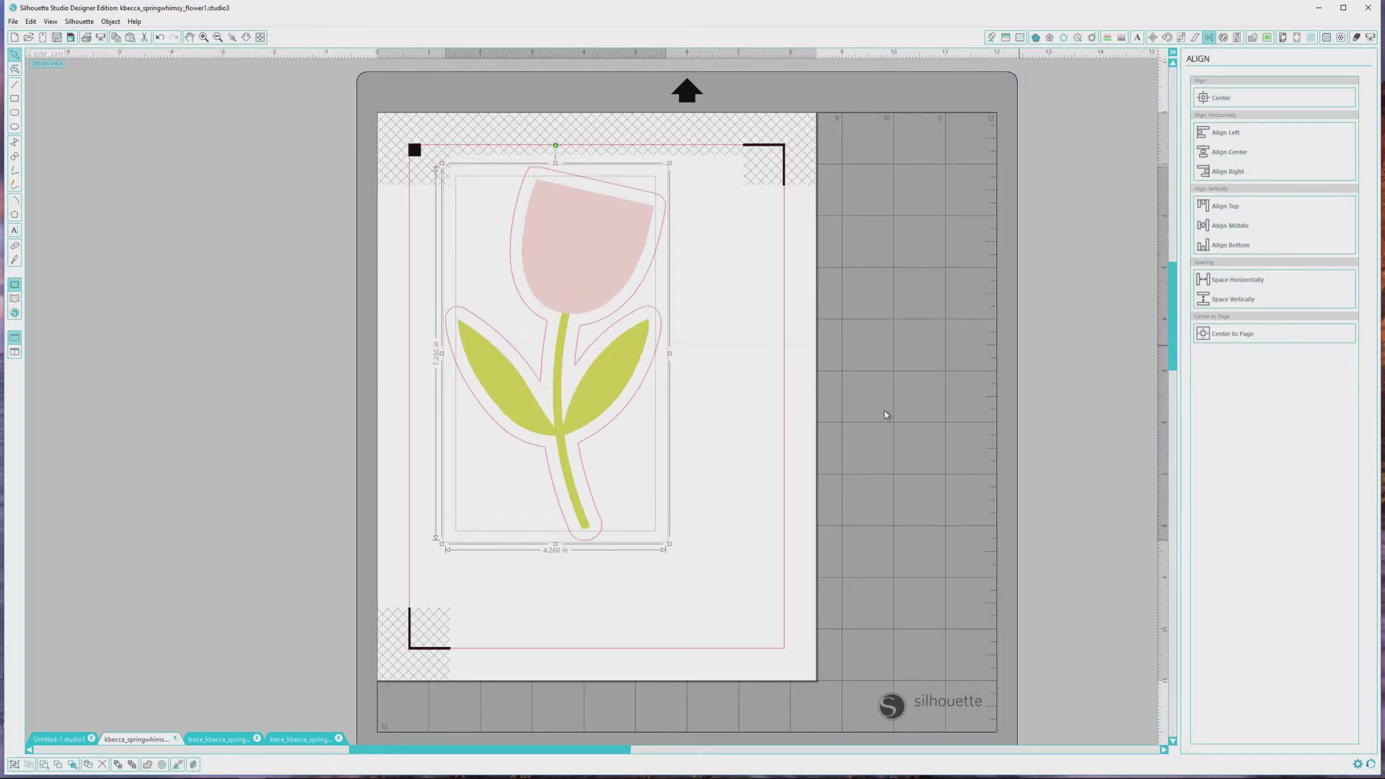
pyautogui.click(725, 388)
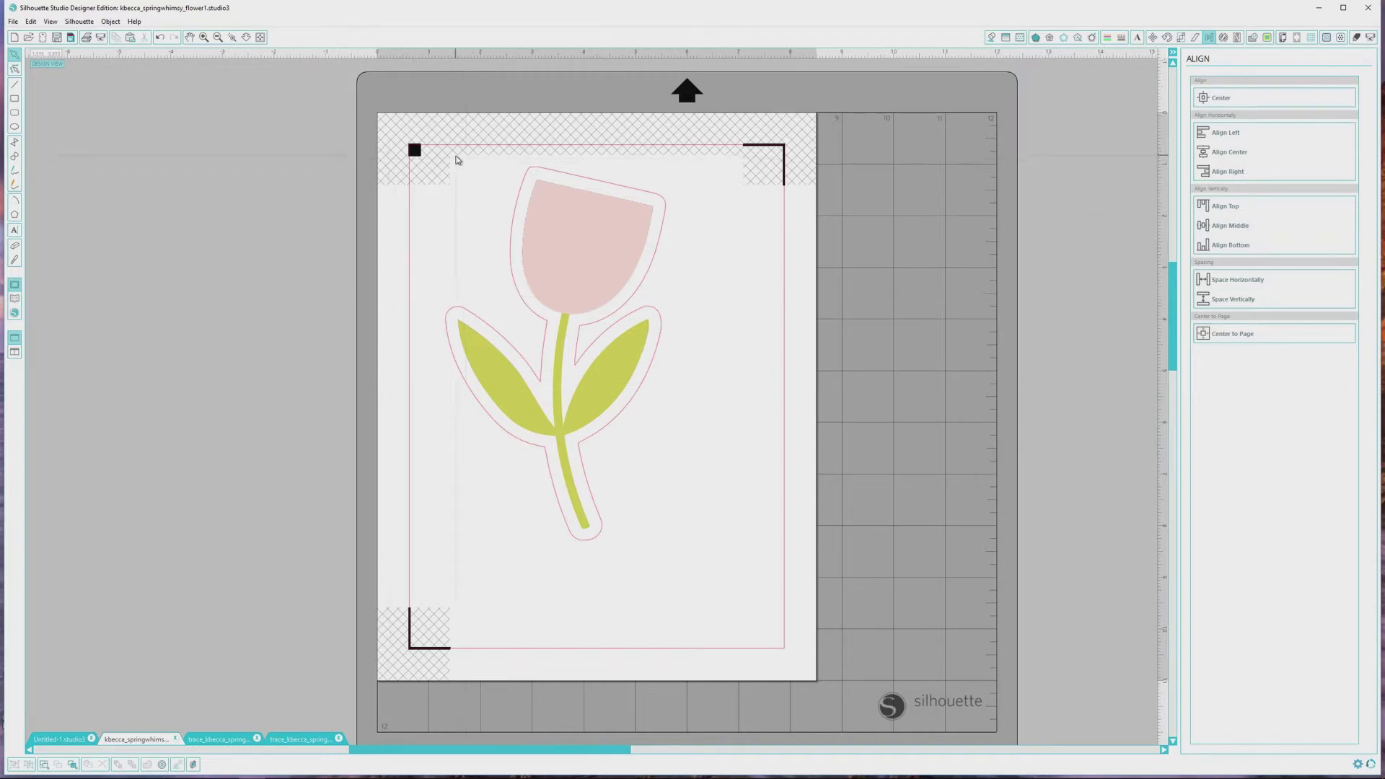
# - Scale the coloured flower and its cut outline together to 65%
pyautogui.moveTo(456, 159); pyautogui.dragTo(732, 542)
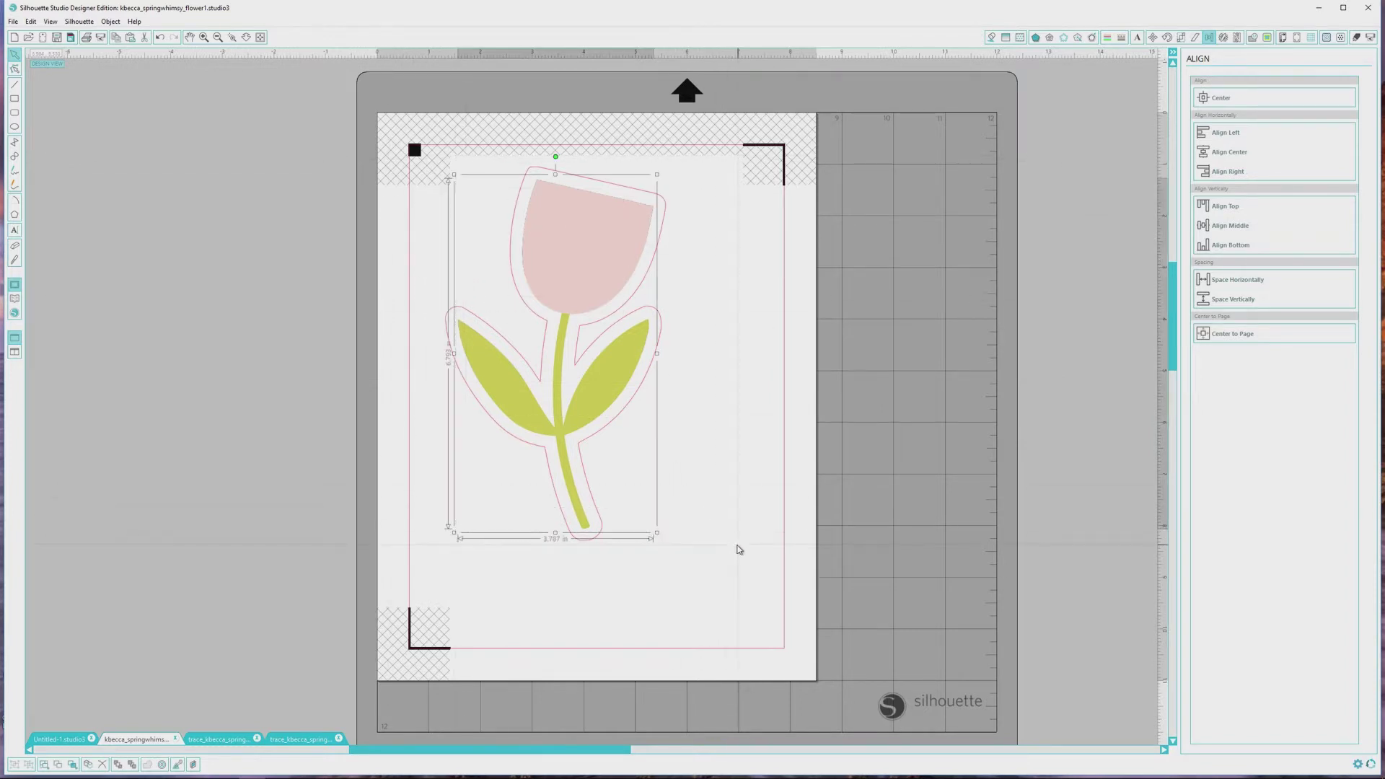
pyautogui.click(732, 556)
pyautogui.moveTo(531, 358); pyautogui.dragTo(420, 137)
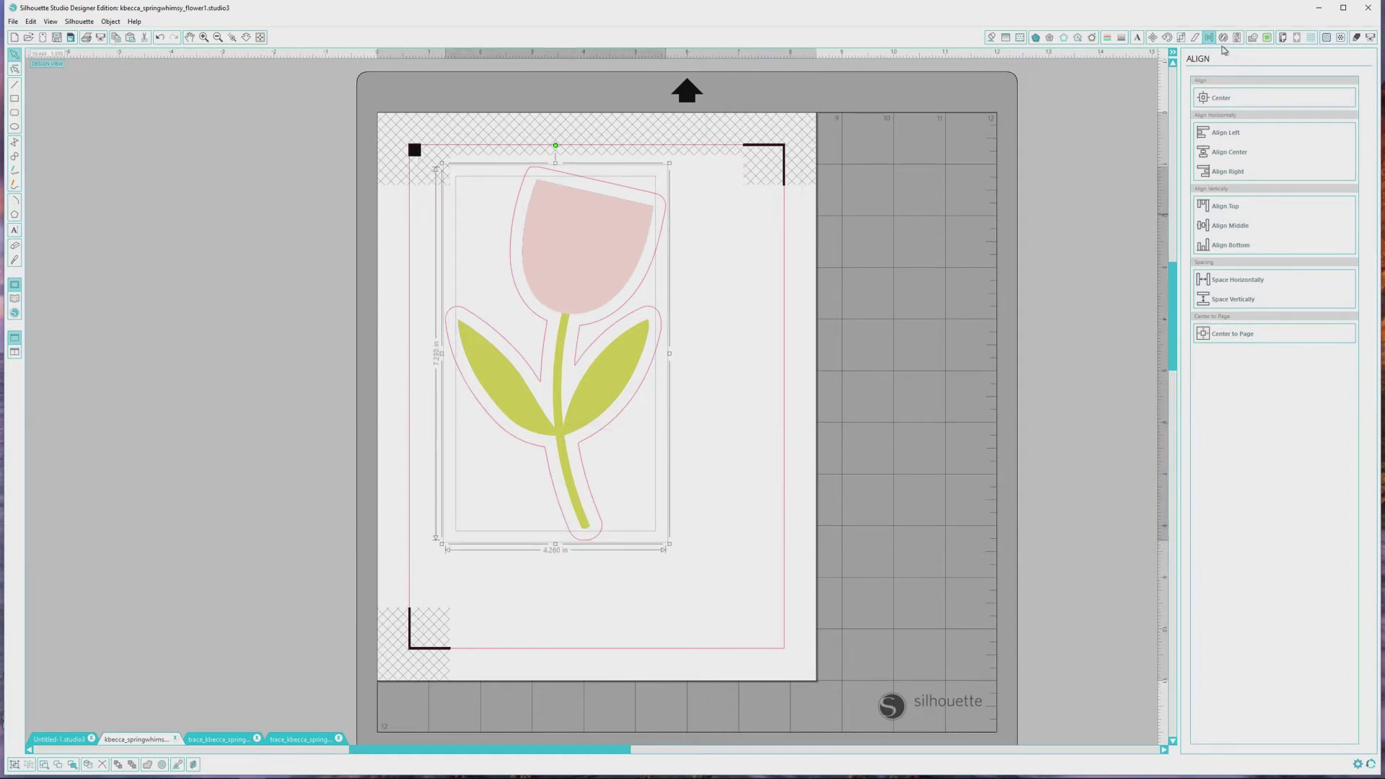
pyautogui.click(1181, 37)
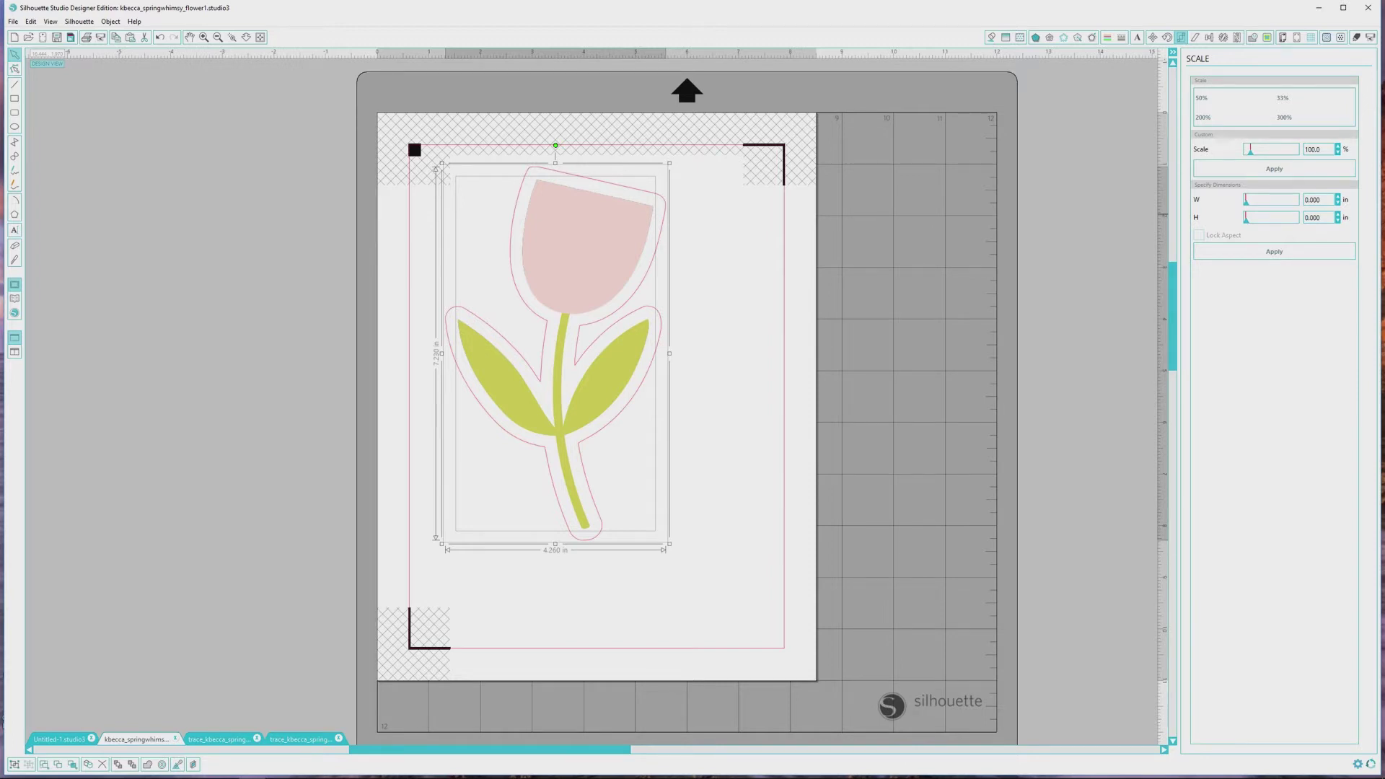
pyautogui.write('65')
pyautogui.click(1272, 170)
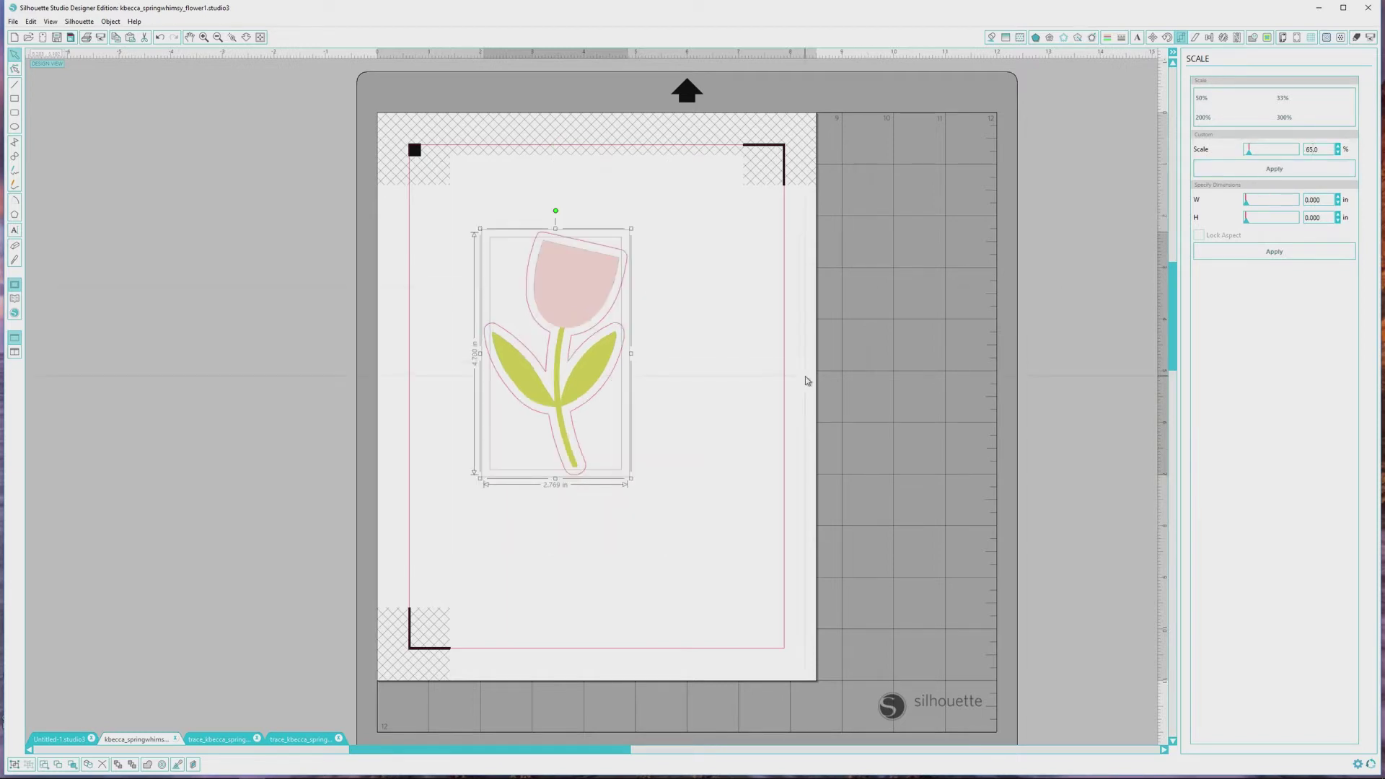
pyautogui.click(735, 380)
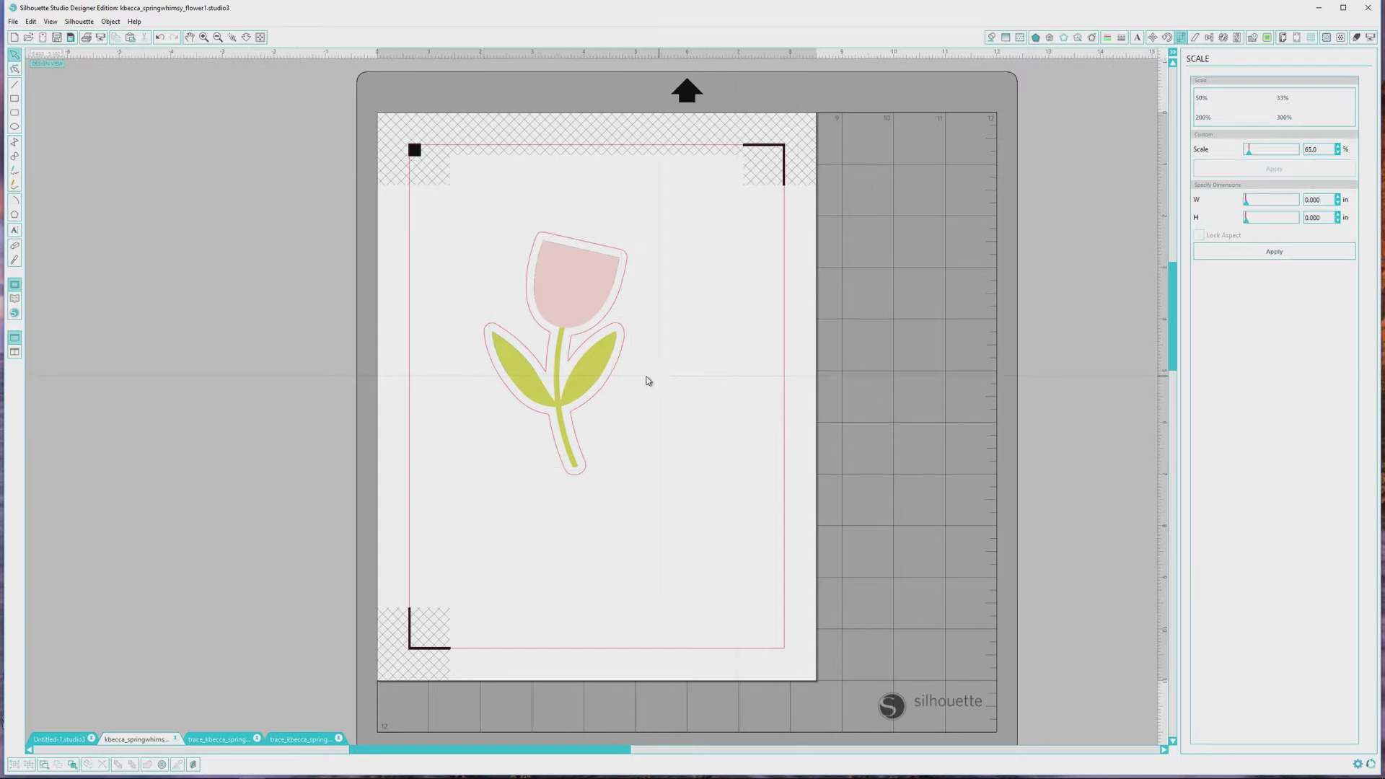
# - Move the flower together with its cut outline into the upper-left corner of the registration area
pyautogui.click(607, 381)
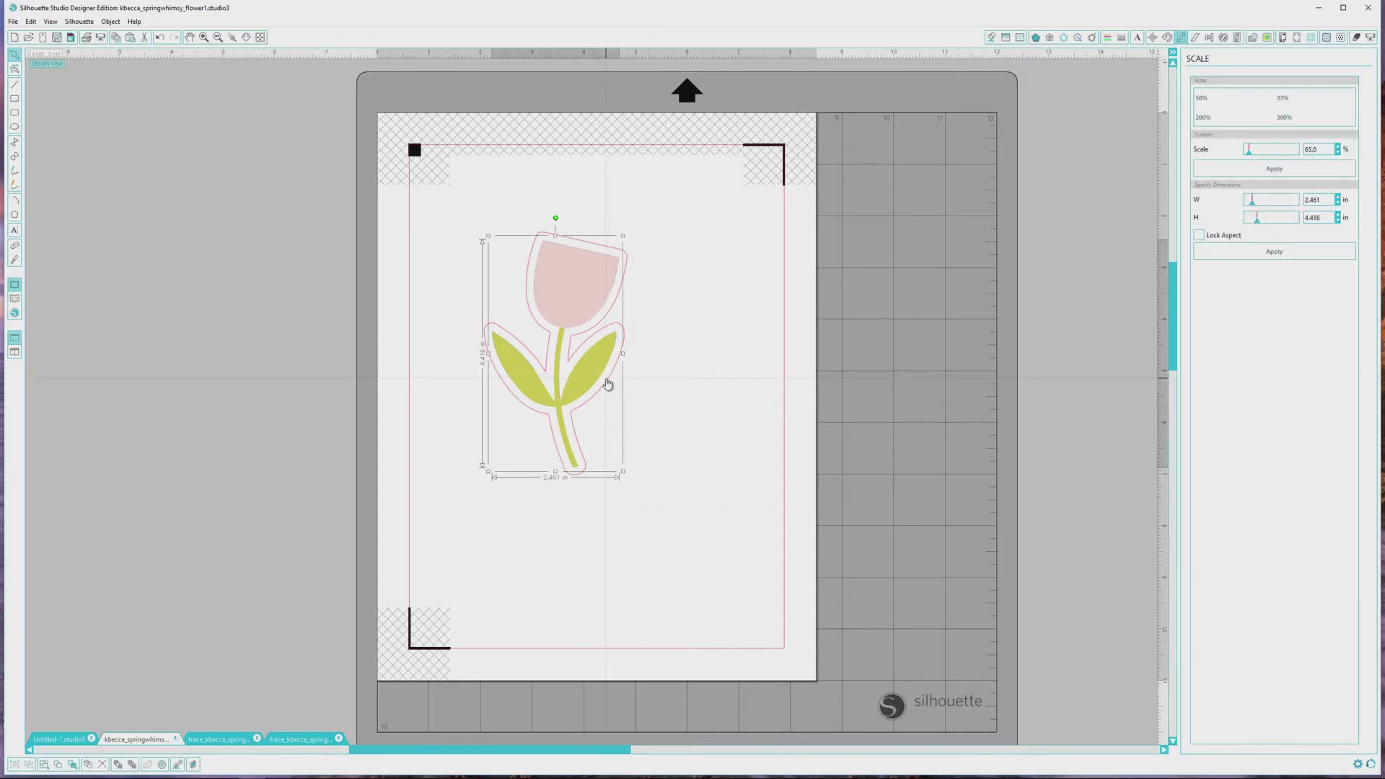
pyautogui.click(726, 372)
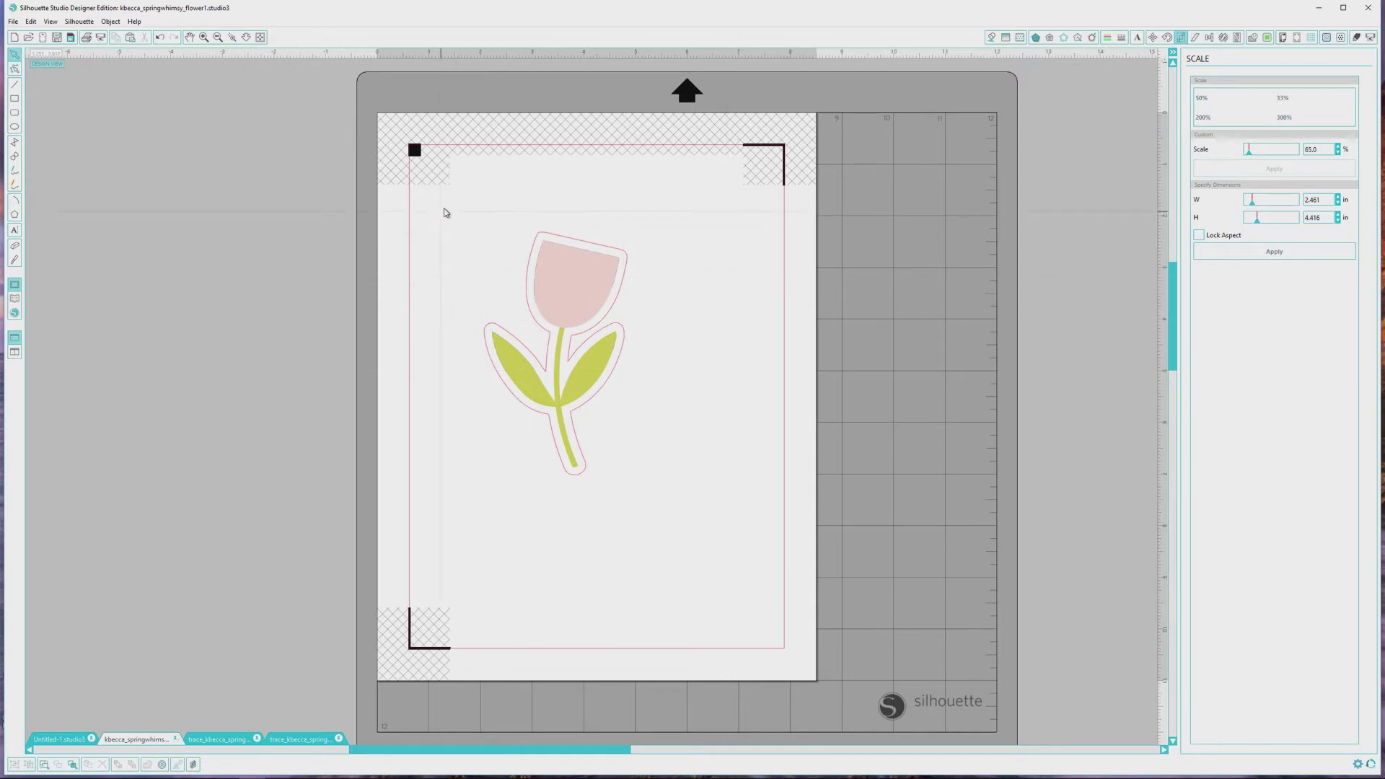
pyautogui.moveTo(447, 214); pyautogui.dragTo(762, 563)
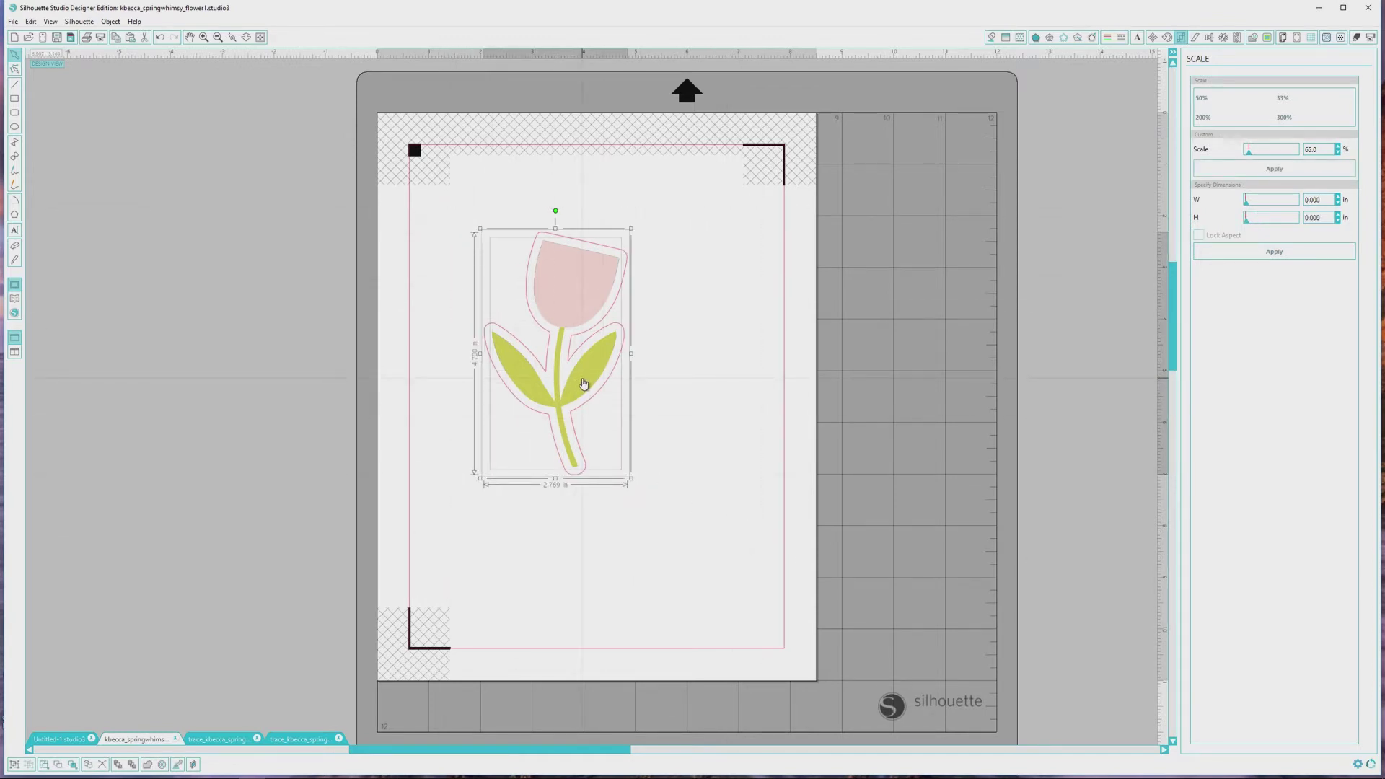
pyautogui.moveTo(584, 382); pyautogui.dragTo(515, 316)
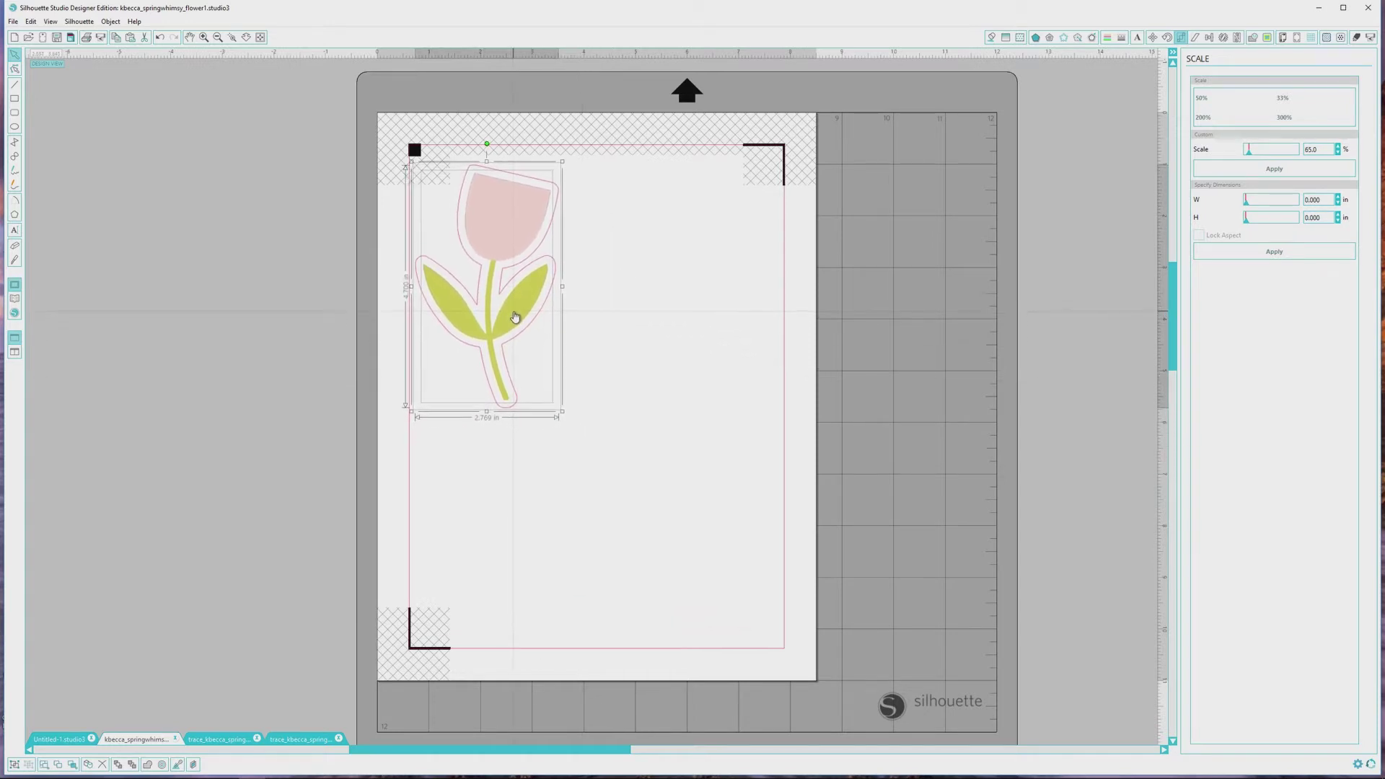
pyautogui.click(644, 405)
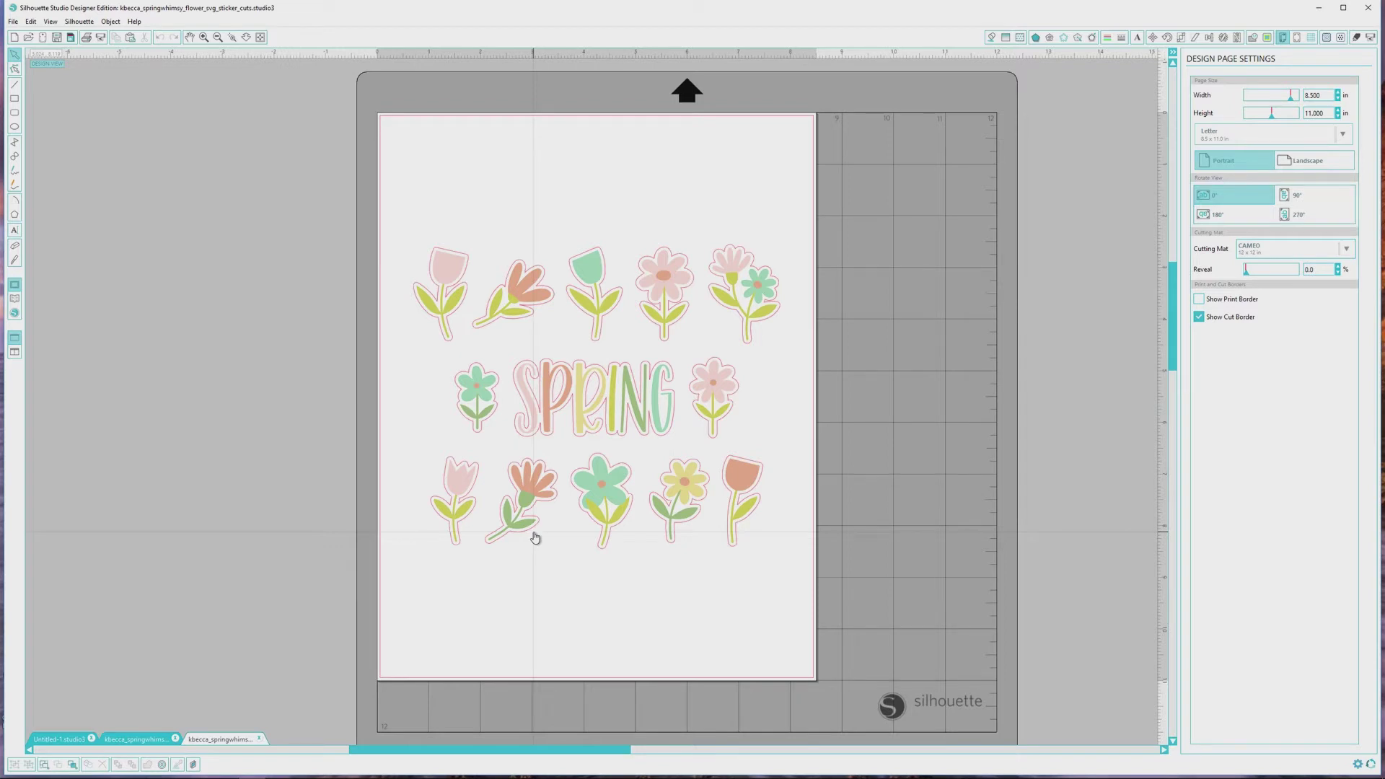
# - Open kbecca_springwhimsy_flower_svg_stamp_cuts to view its cut lines, and close it again
pyautogui.hotkey('ctrl', 'o')
pyautogui.doubleClick(172, 115)
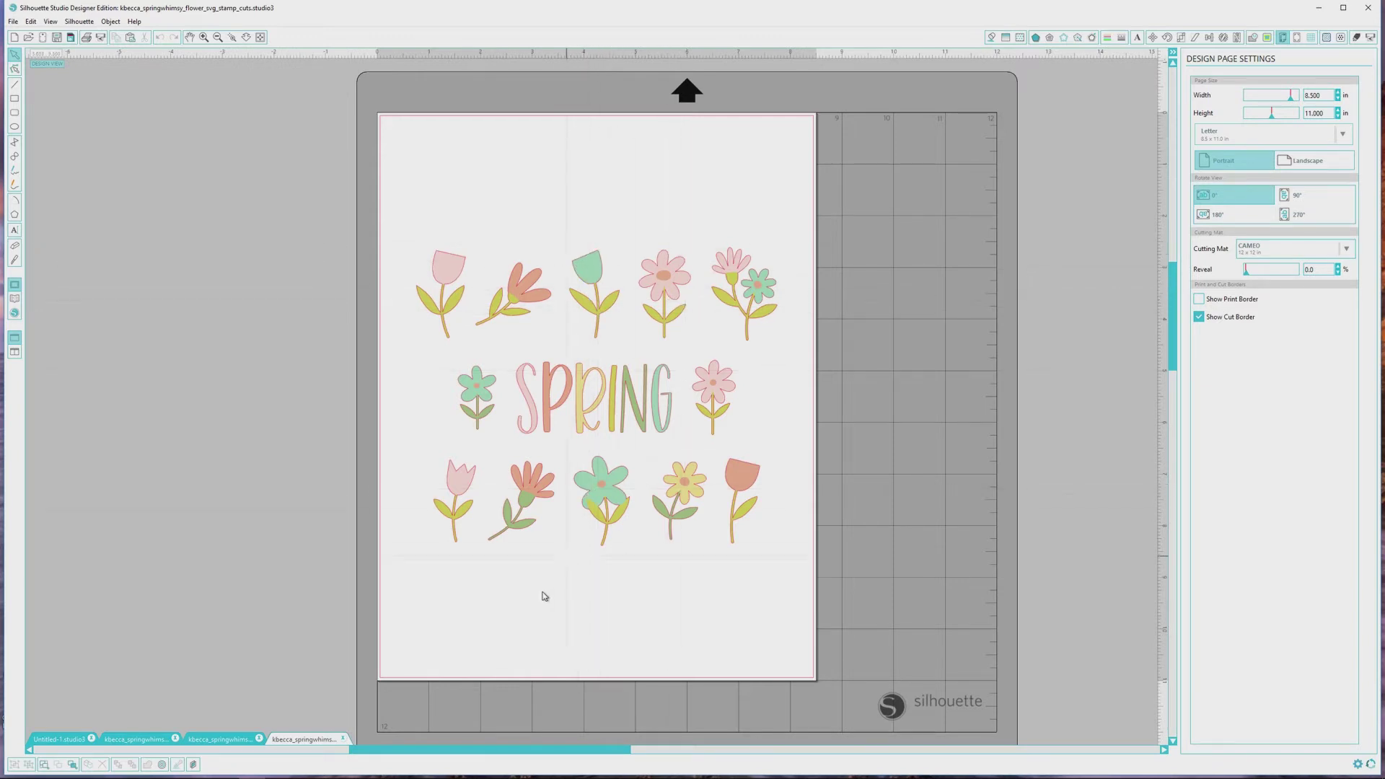
pyautogui.click(343, 738)
pyautogui.click(692, 402)
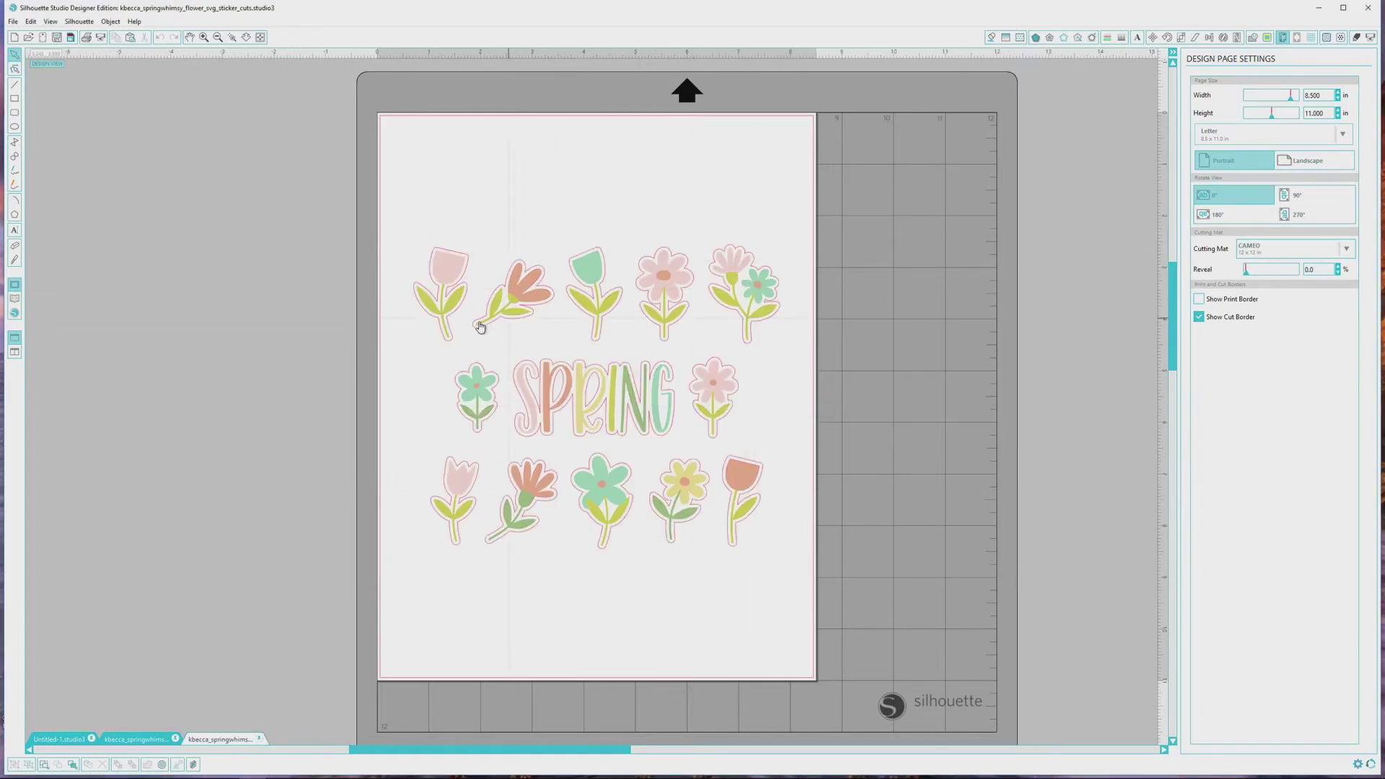
# - Add Type 1 registration marks to the kbecca_springwhimsy_flower_svg_sticker_cuts page
pyautogui.click(1296, 37)
pyautogui.click(1310, 99)
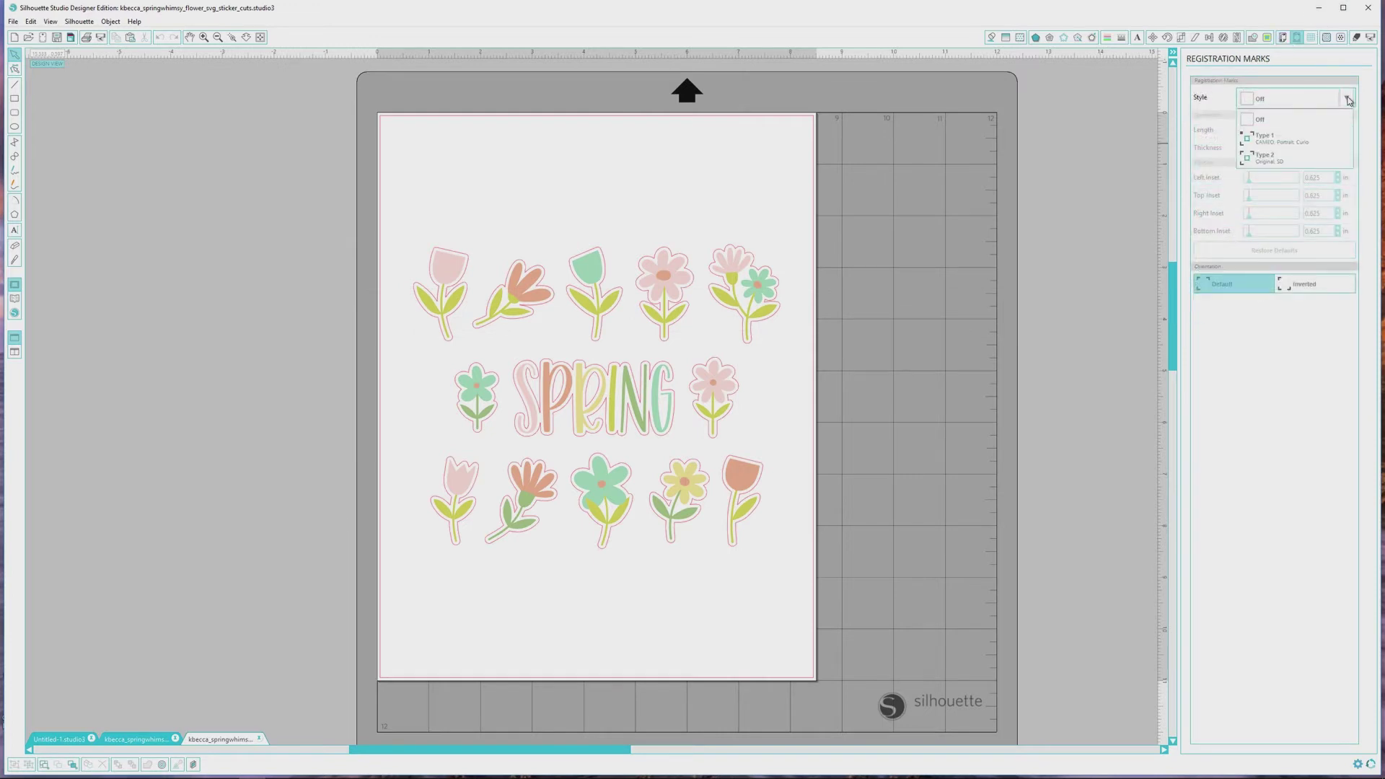
pyautogui.click(1306, 140)
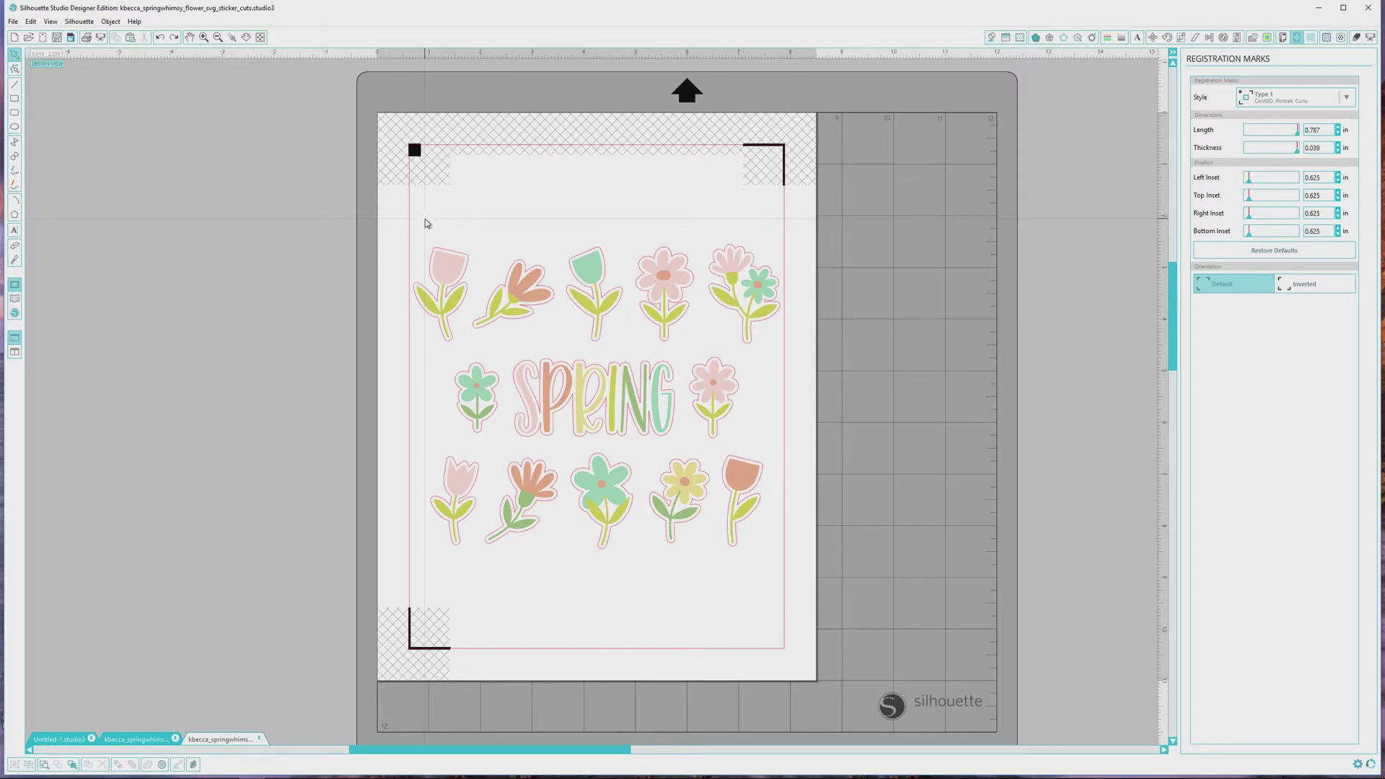
# - Select the whole sticker sheet design and ungroup it into separate stickers
pyautogui.moveTo(394, 211); pyautogui.dragTo(827, 599)
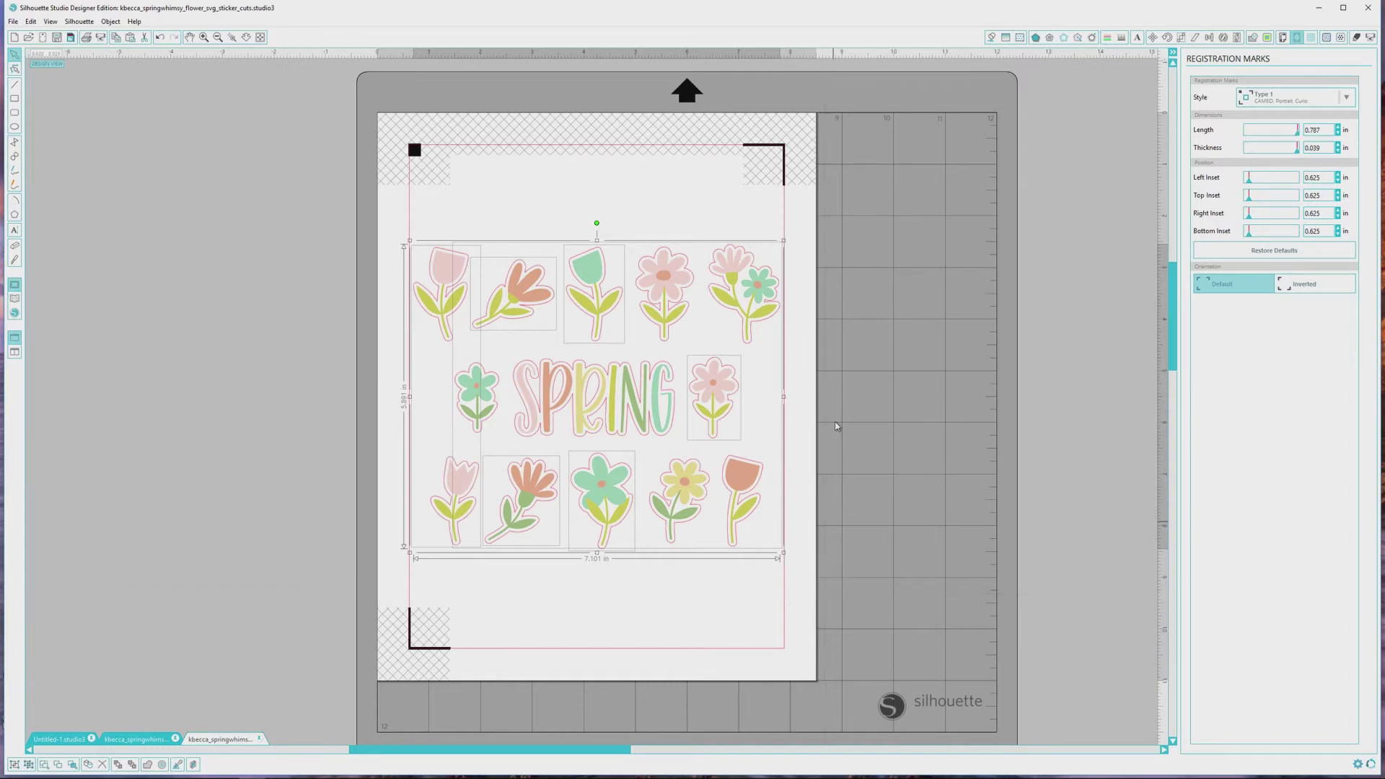
pyautogui.click(111, 21)
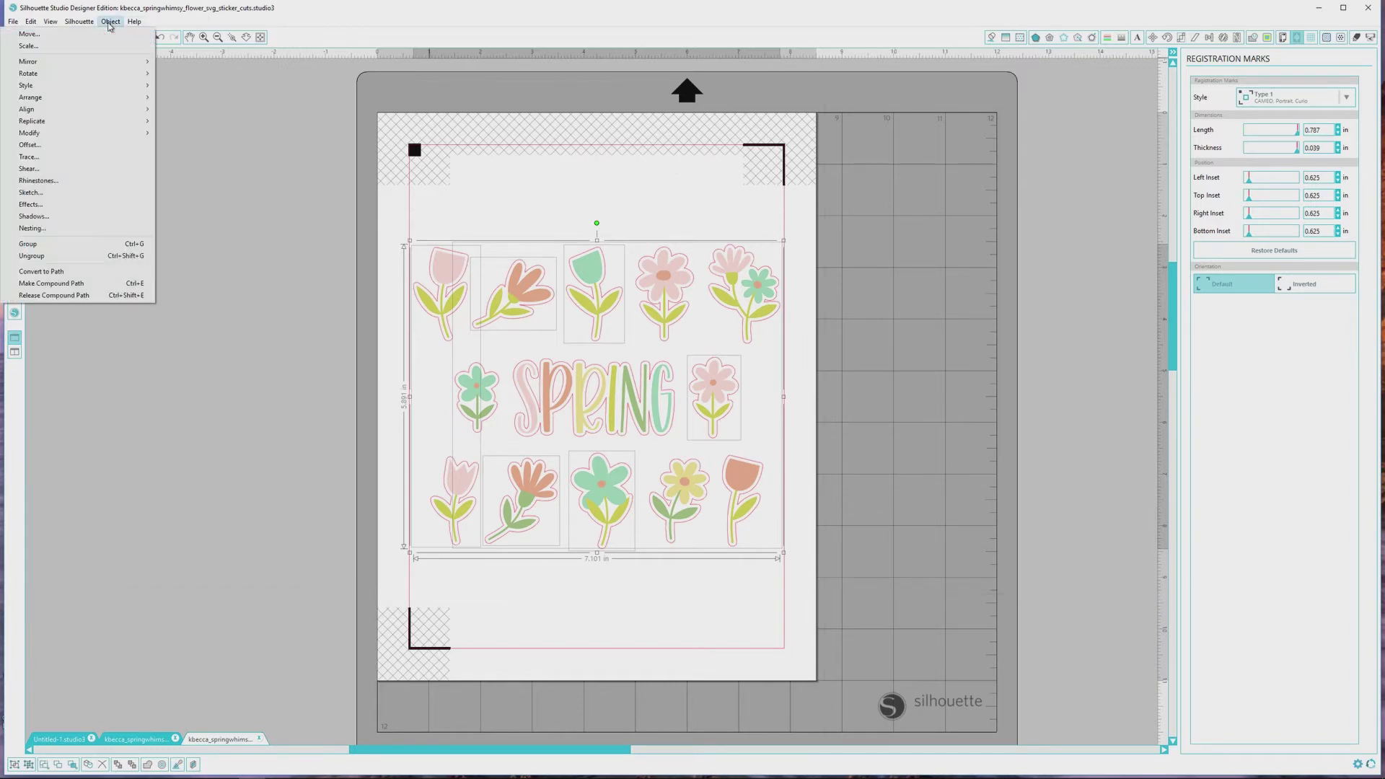
pyautogui.click(89, 258)
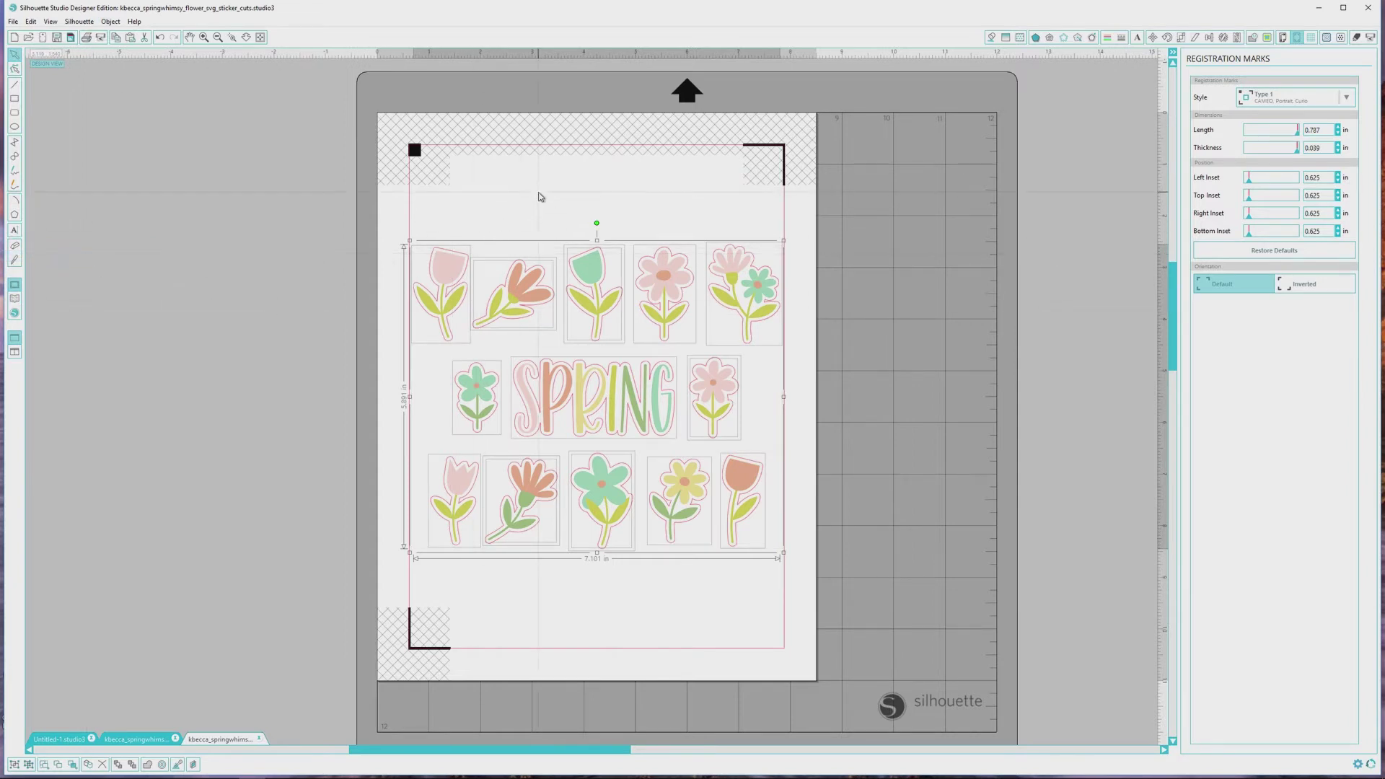
# - Copy the top row of five flowers and the SPRING word onto the blank Untitled-1 page
pyautogui.moveTo(381, 218); pyautogui.dragTo(837, 359)
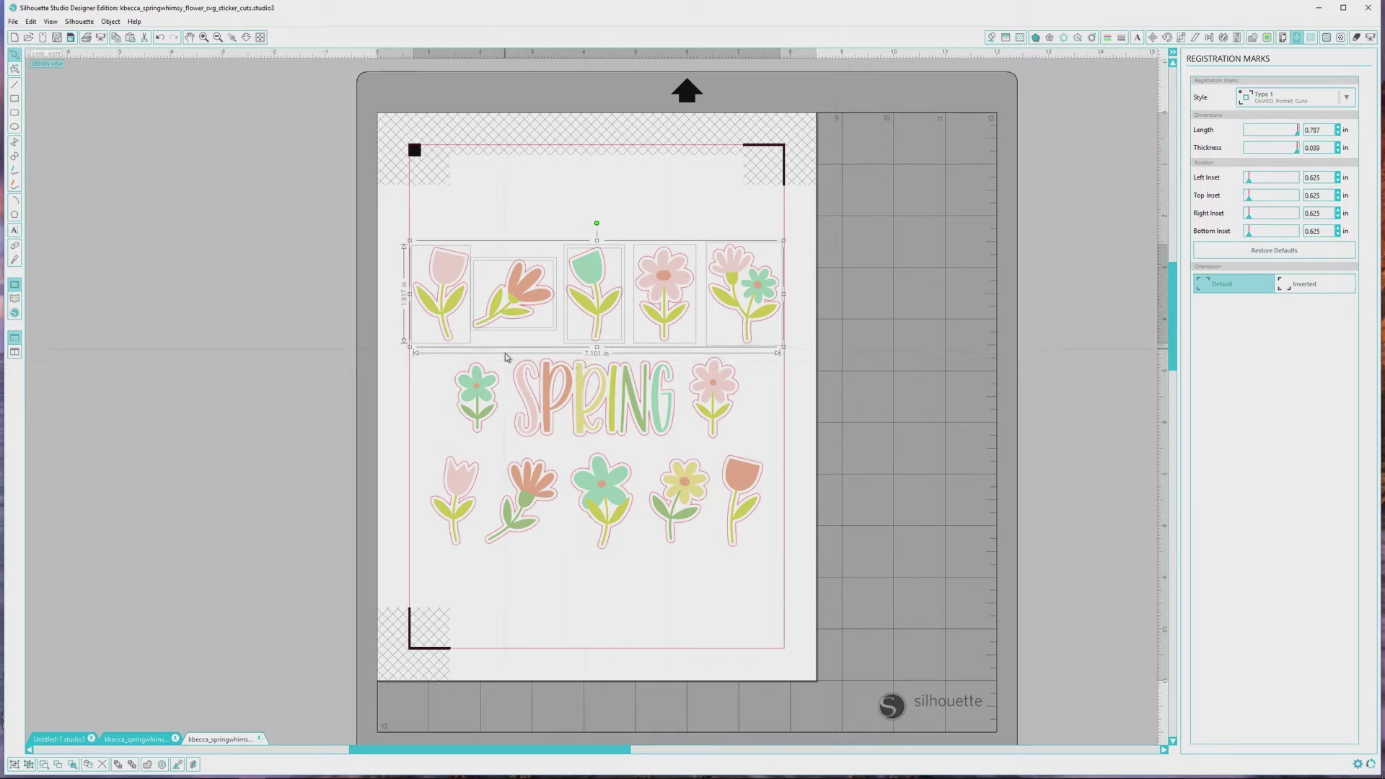
pyautogui.moveTo(509, 357); pyautogui.dragTo(681, 443)
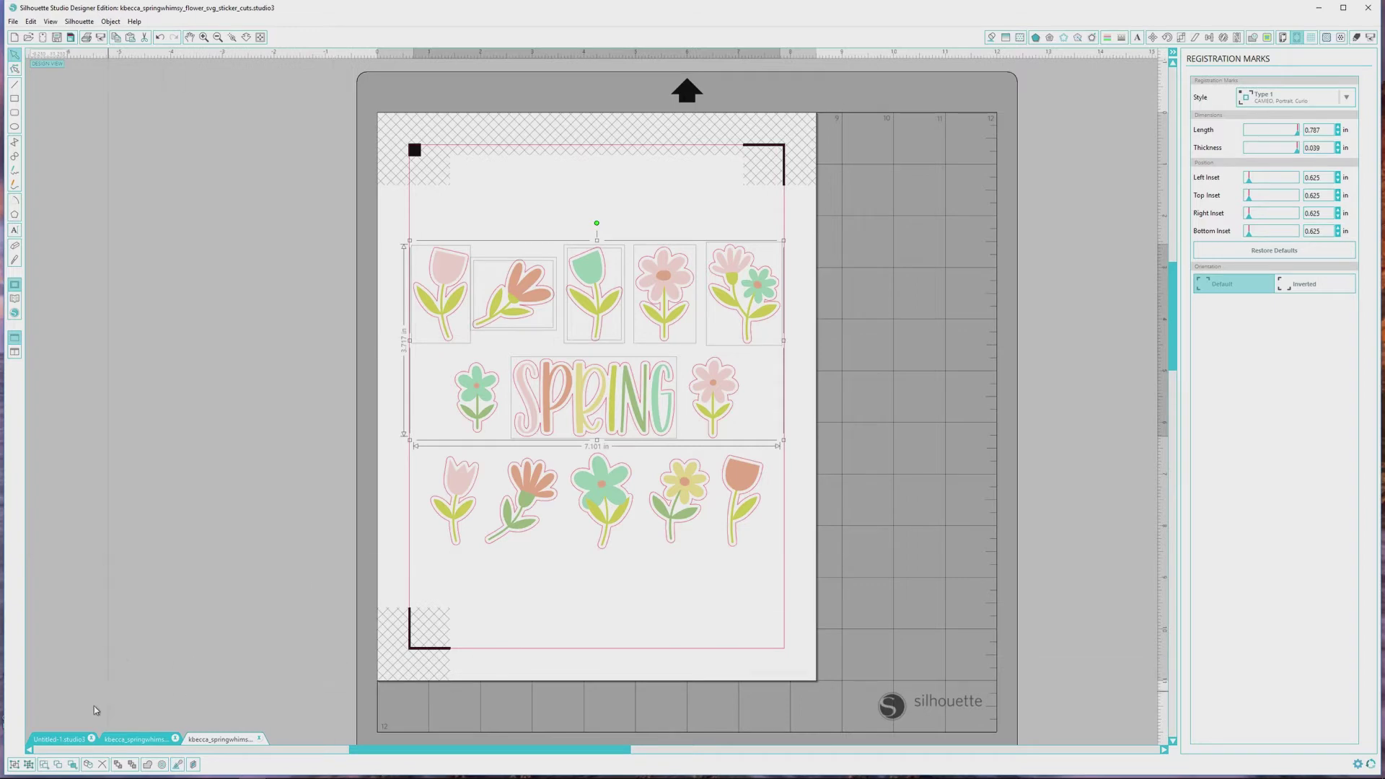
pyautogui.click(47, 739)
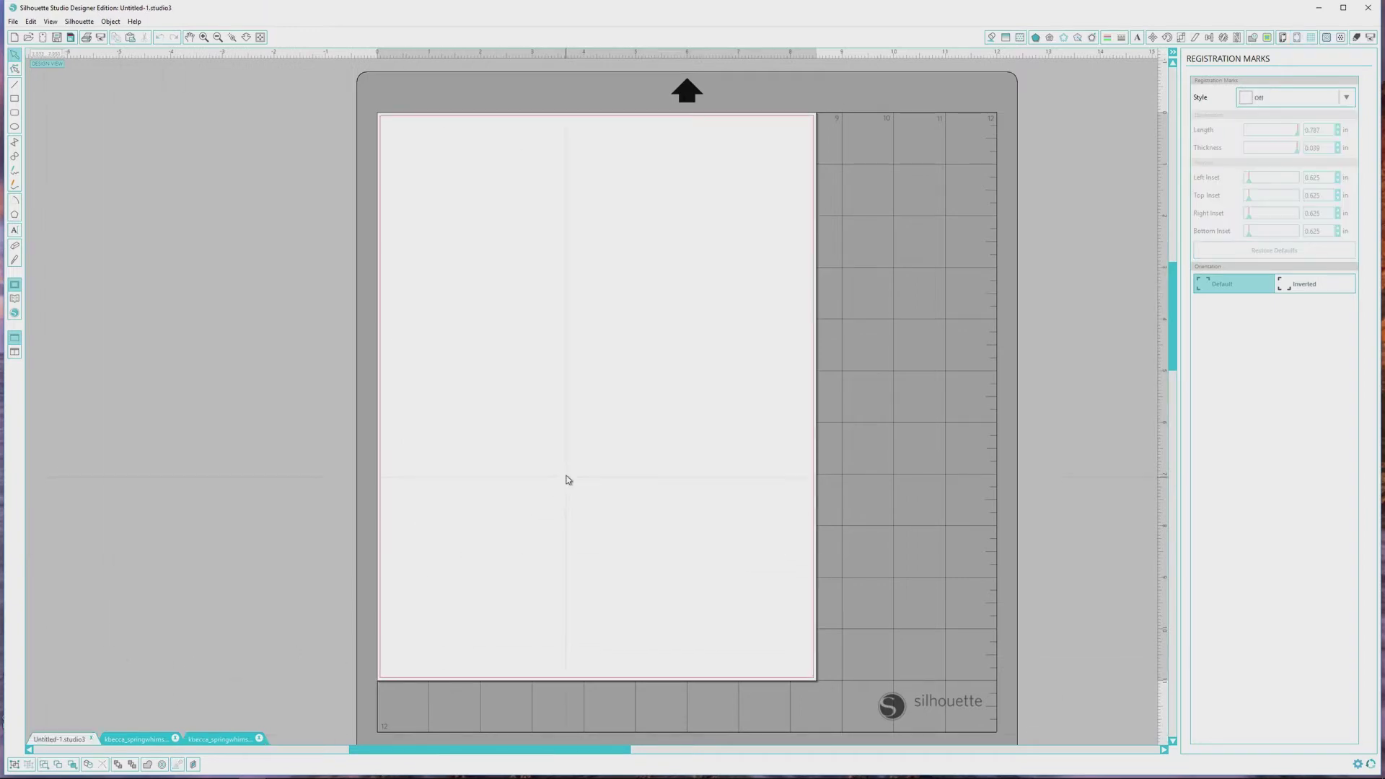
pyautogui.hotkey('ctrl', 'v')
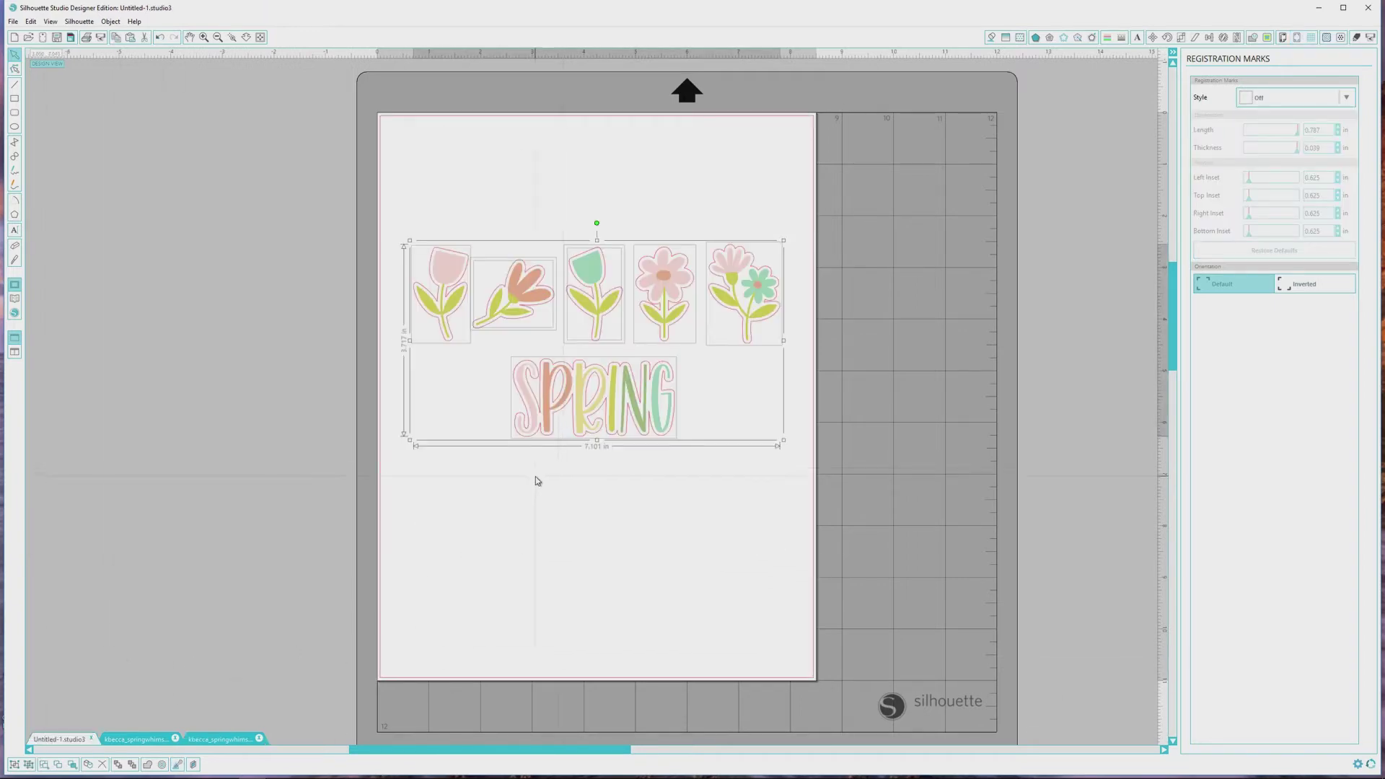
pyautogui.click(548, 479)
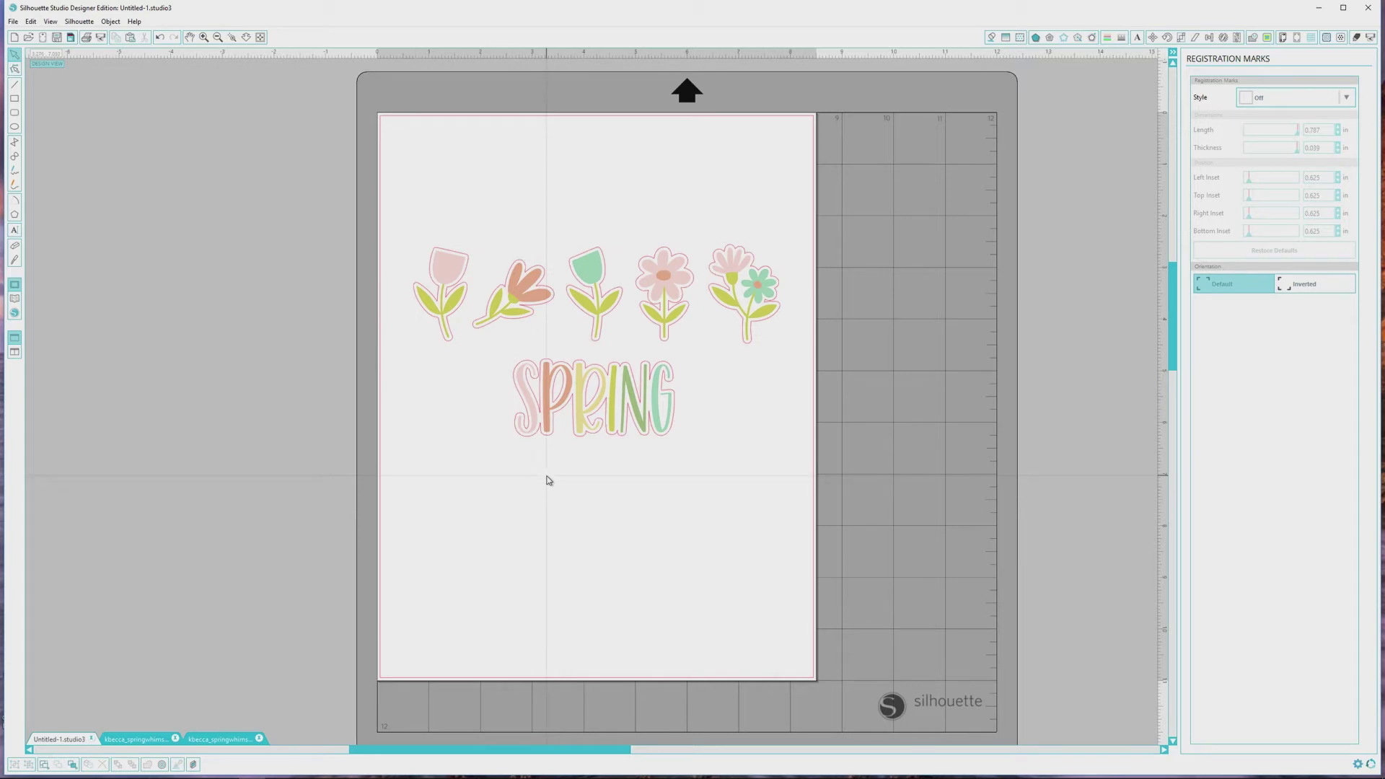
# - Add Type 1 registration marks to the Untitled-1 page holding the copied stickers
pyautogui.click(1296, 40)
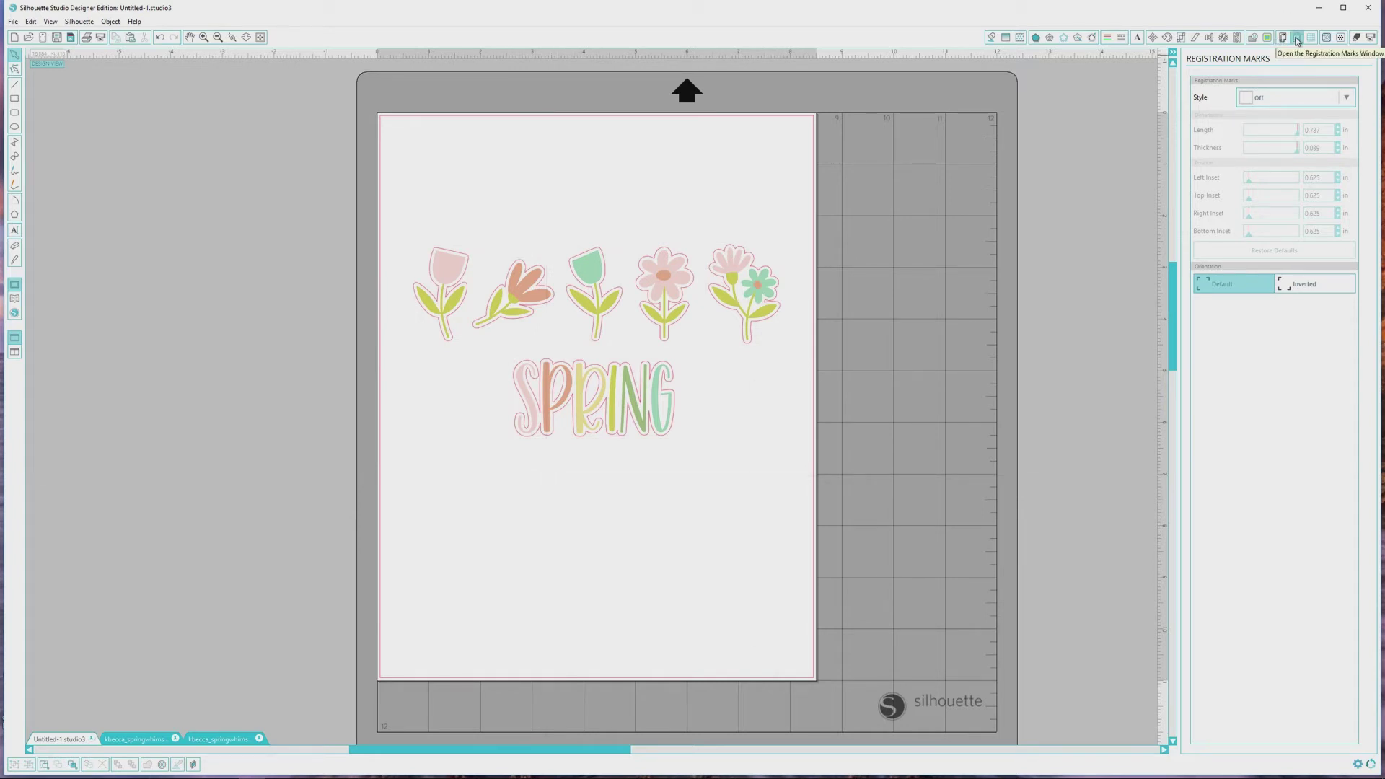
pyautogui.click(1348, 97)
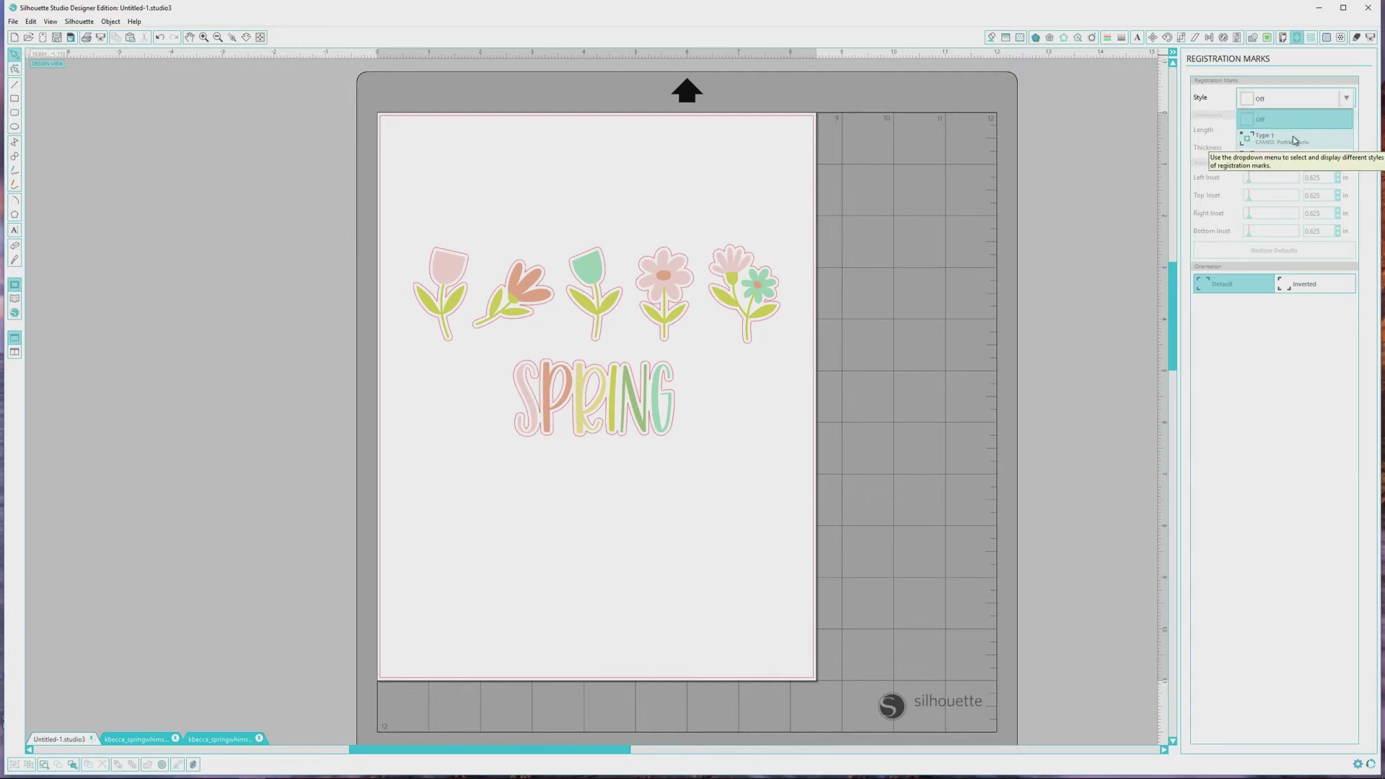
pyautogui.click(1295, 134)
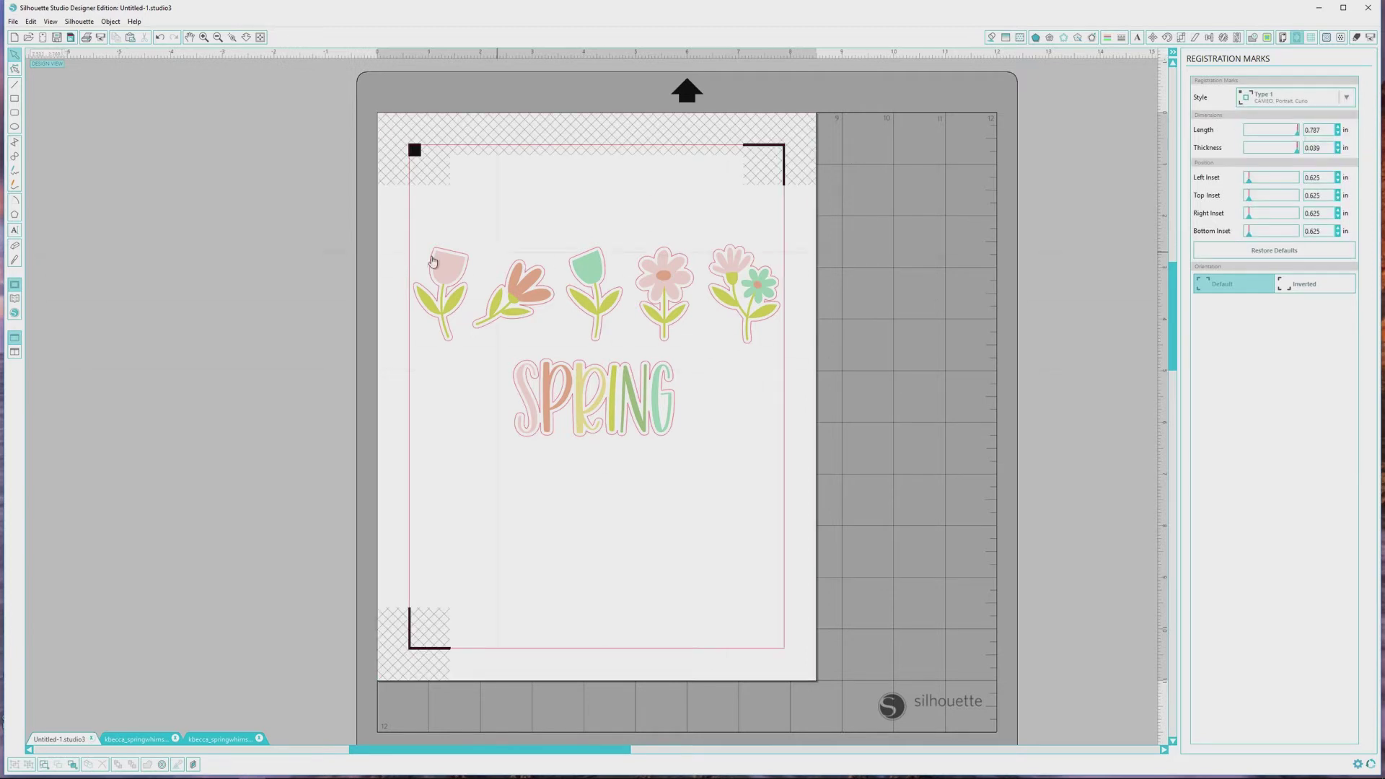
# - Save the page in the vinyl cling files folder as kbecca_springwhimsy_flower1_vinyl_clings_svg
pyautogui.click(13, 21)
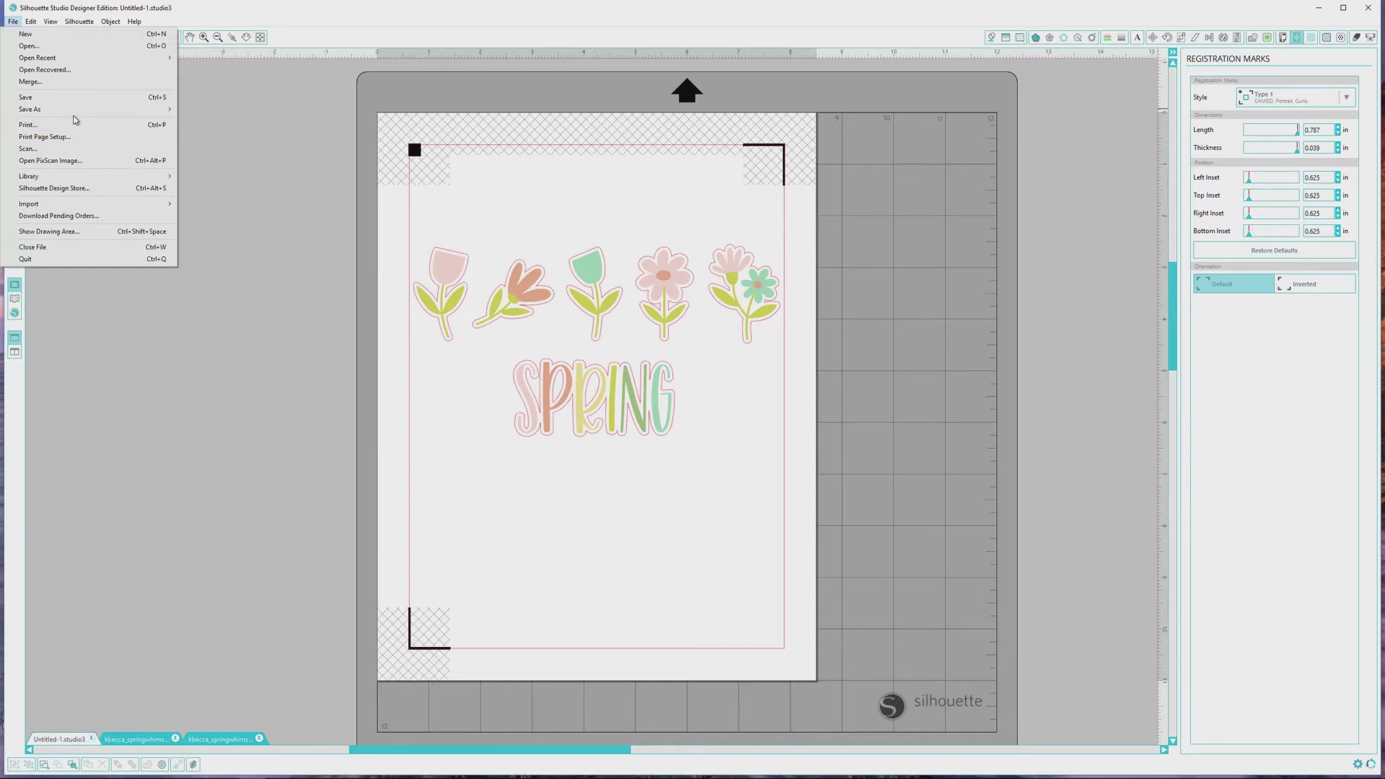
pyautogui.click(76, 106)
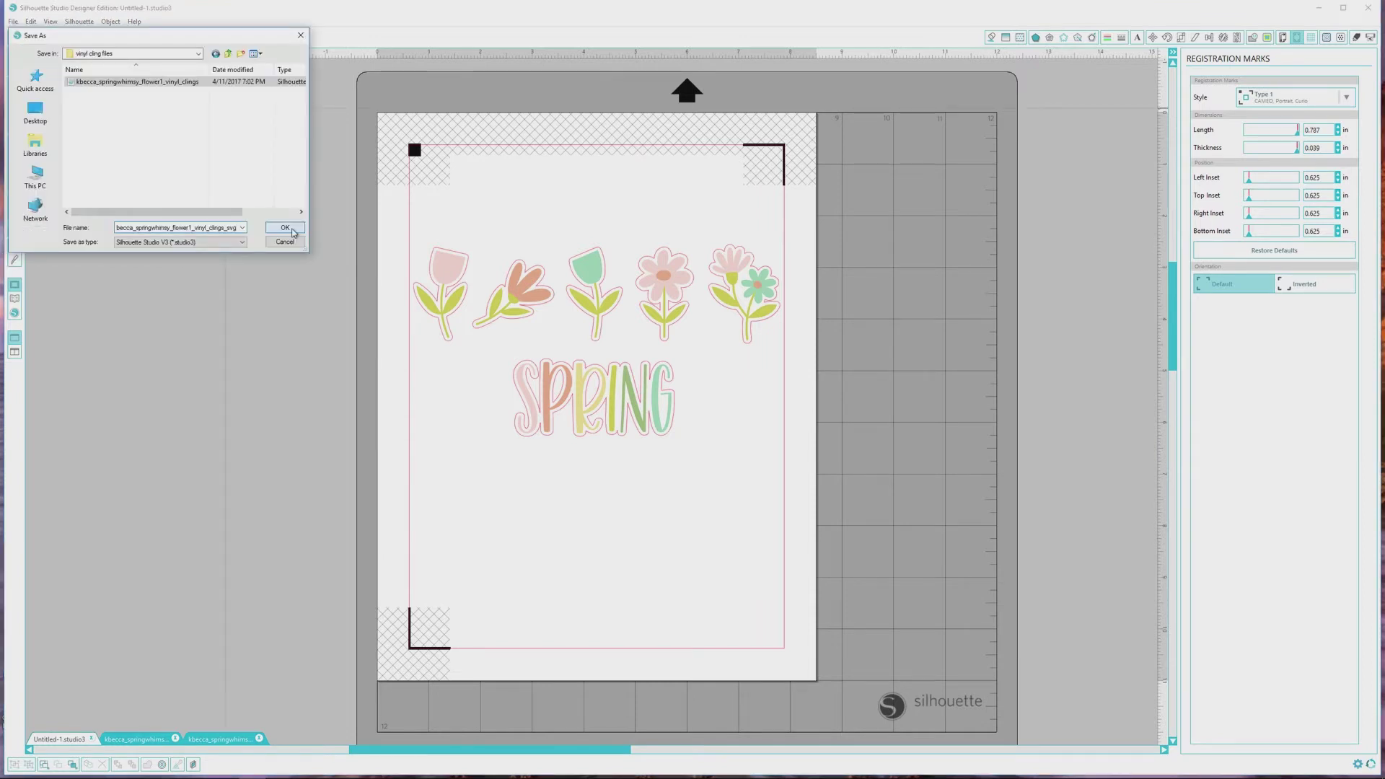
pyautogui.click(292, 230)
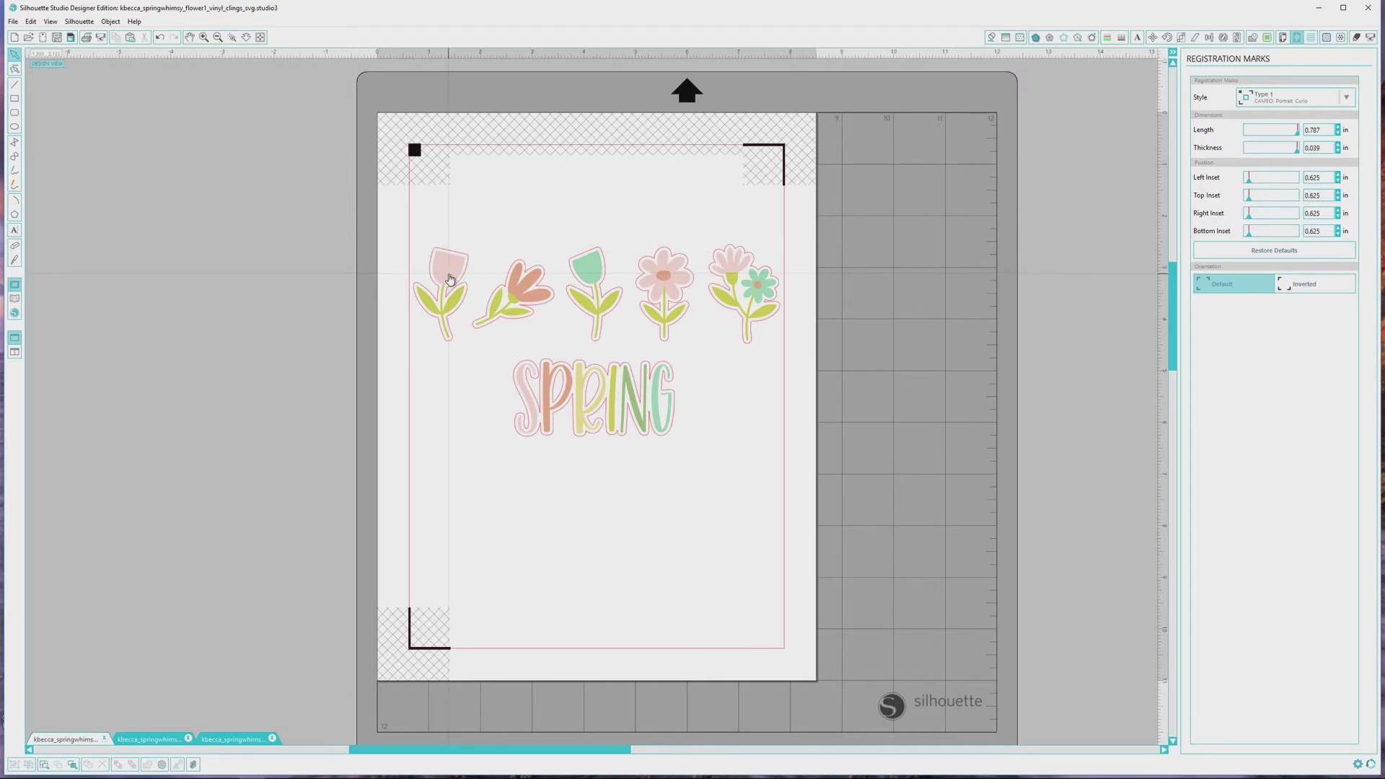
# - Ungroup the first pink tulip sticker twice, separating its cut outline and its individual coloured pieces
pyautogui.click(449, 273)
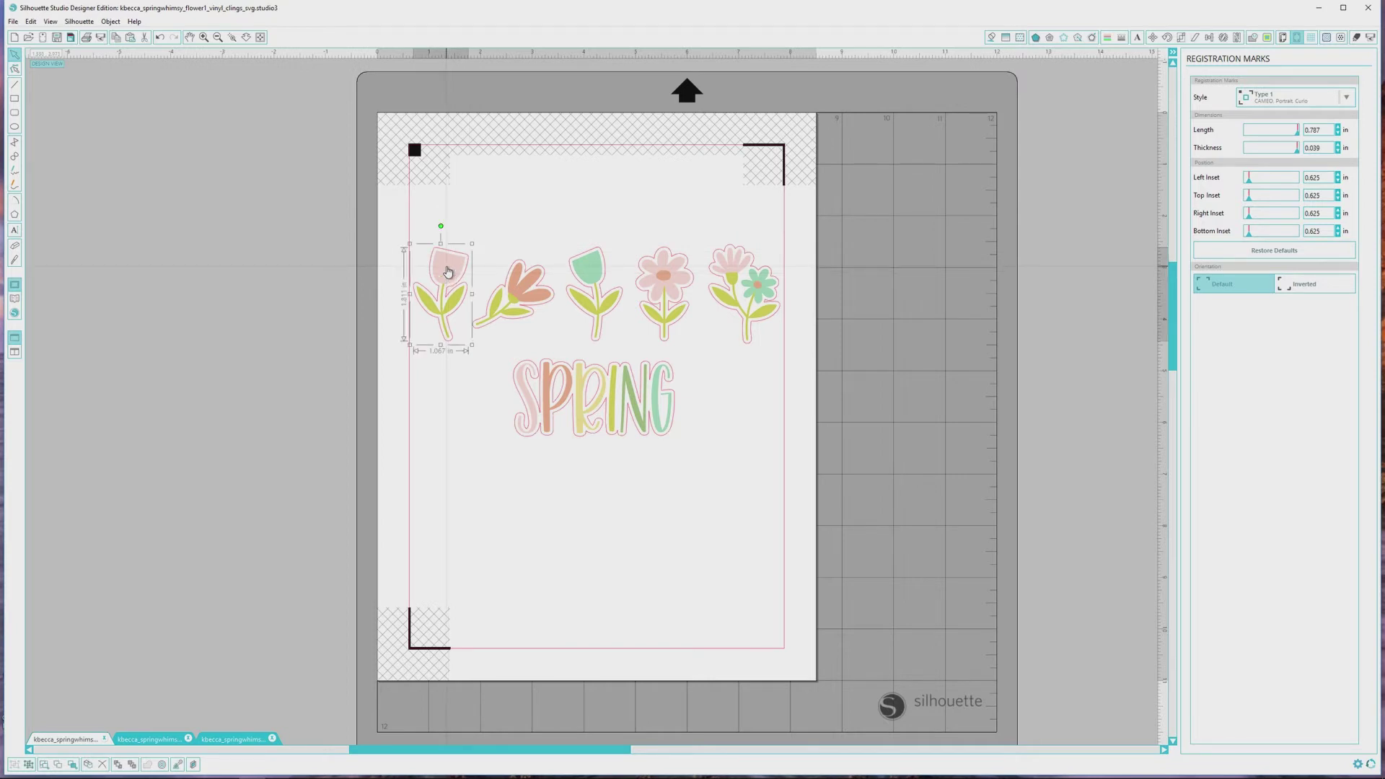
pyautogui.click(108, 22)
pyautogui.click(107, 256)
pyautogui.click(485, 240)
pyautogui.moveTo(452, 266); pyautogui.dragTo(425, 266)
pyautogui.hotkey('ctrl', 'z')
pyautogui.click(447, 269)
pyautogui.click(111, 21)
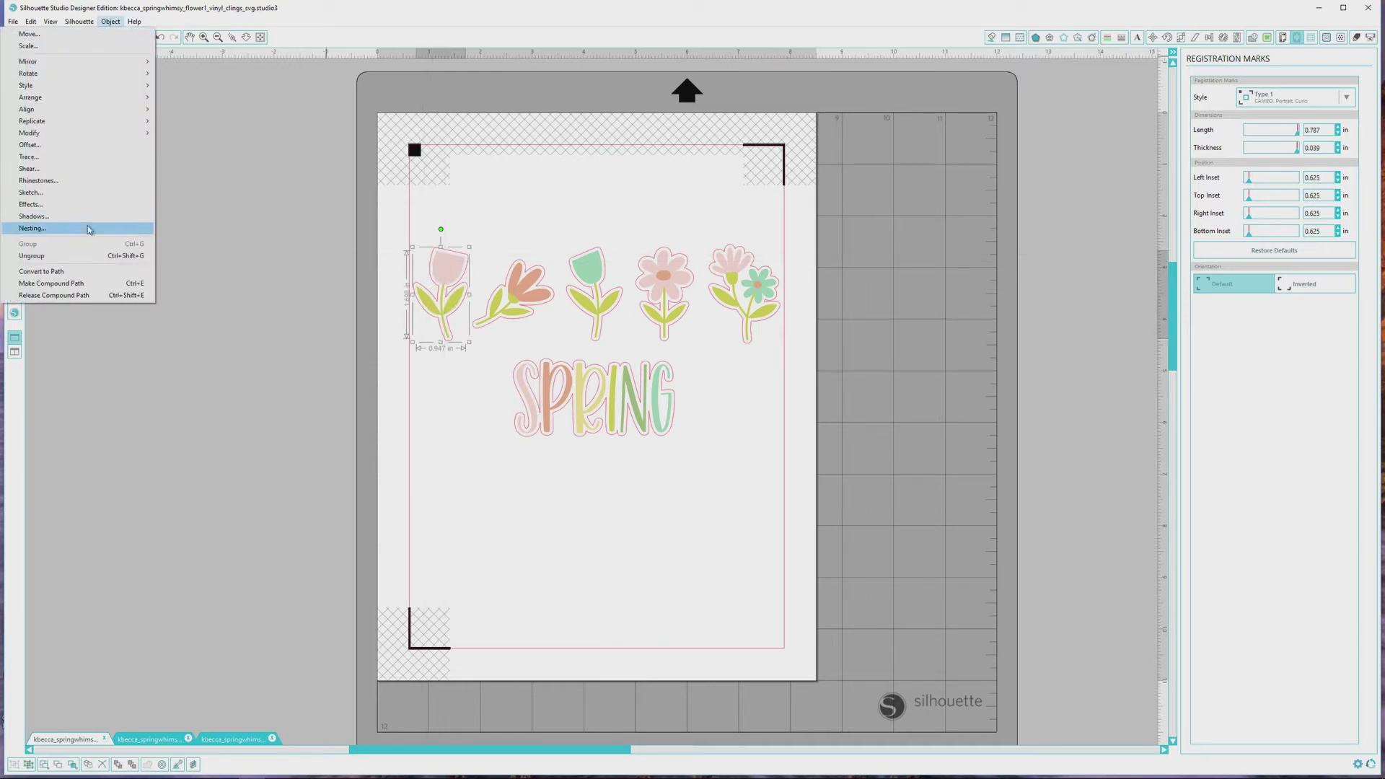
pyautogui.click(106, 254)
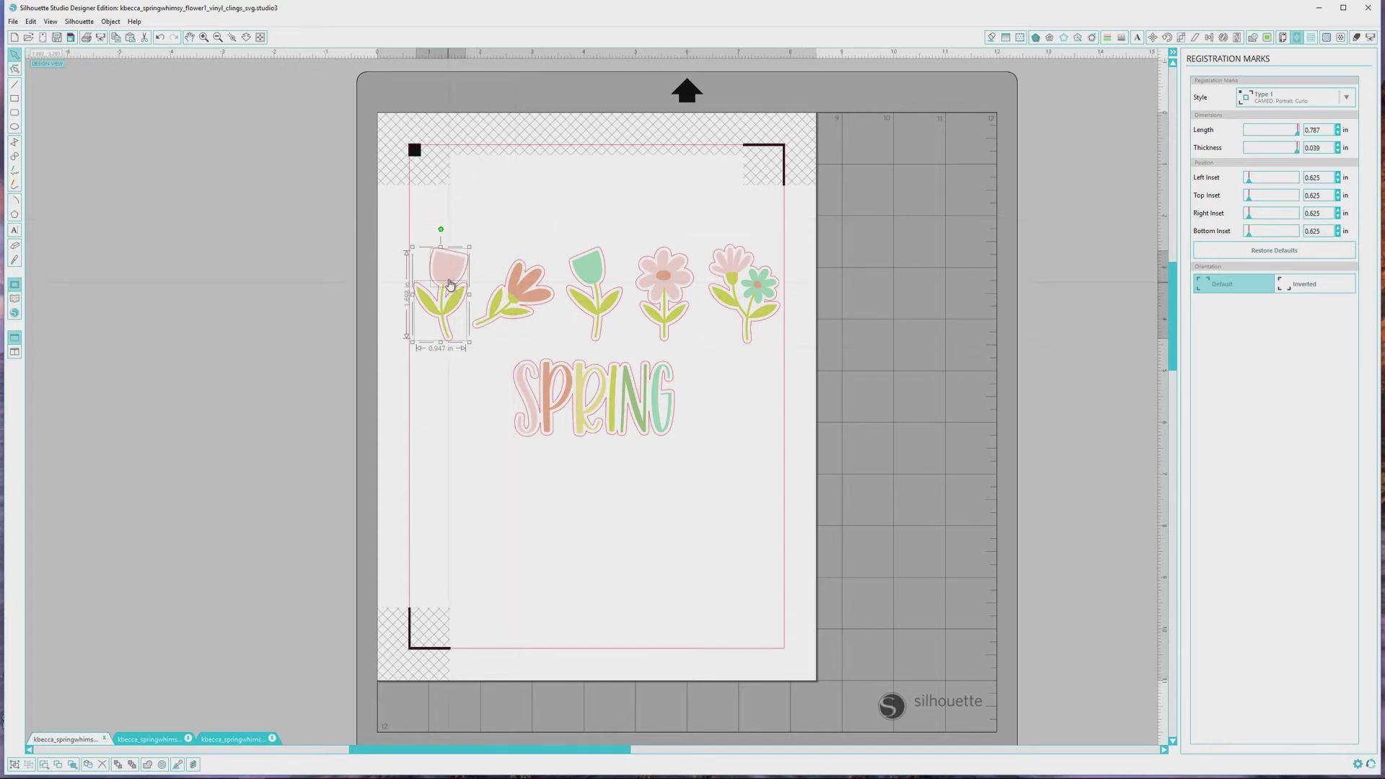
# - Try moving the pink tulip head away from its stem, and undo the move
pyautogui.click(502, 246)
pyautogui.moveTo(462, 266); pyautogui.dragTo(478, 233)
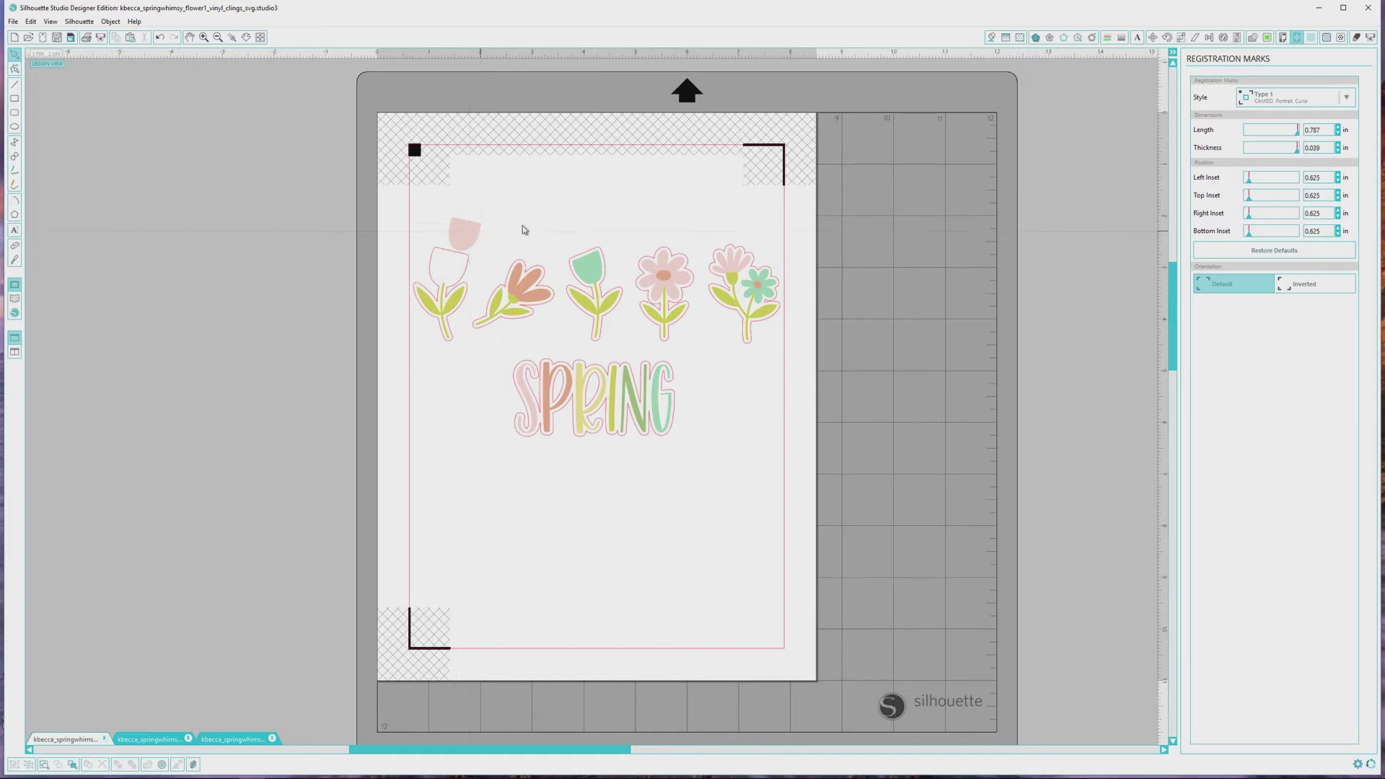
pyautogui.hotkey('ctrl', 'z')
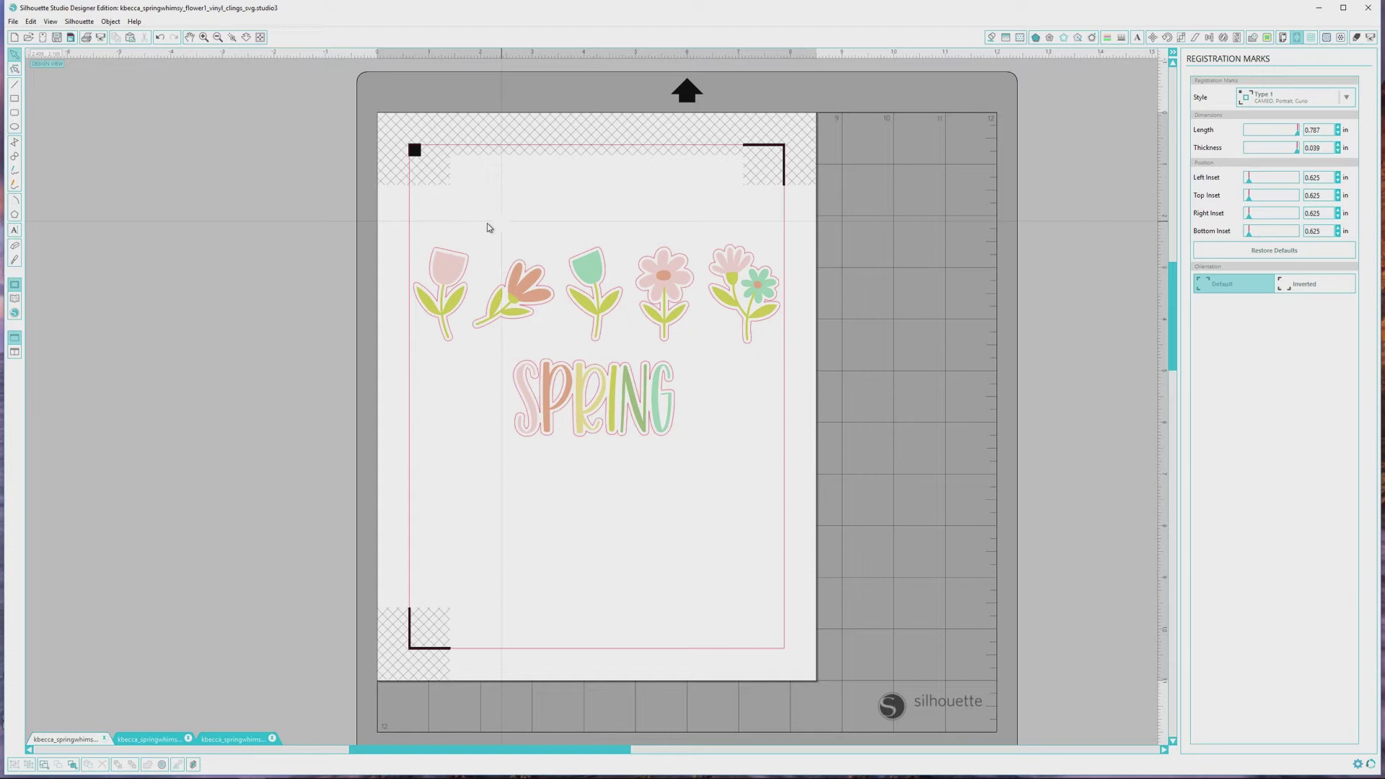
# - Recolour the pink tulip head with a soft light purple fill, E6C5E0
pyautogui.click(448, 278)
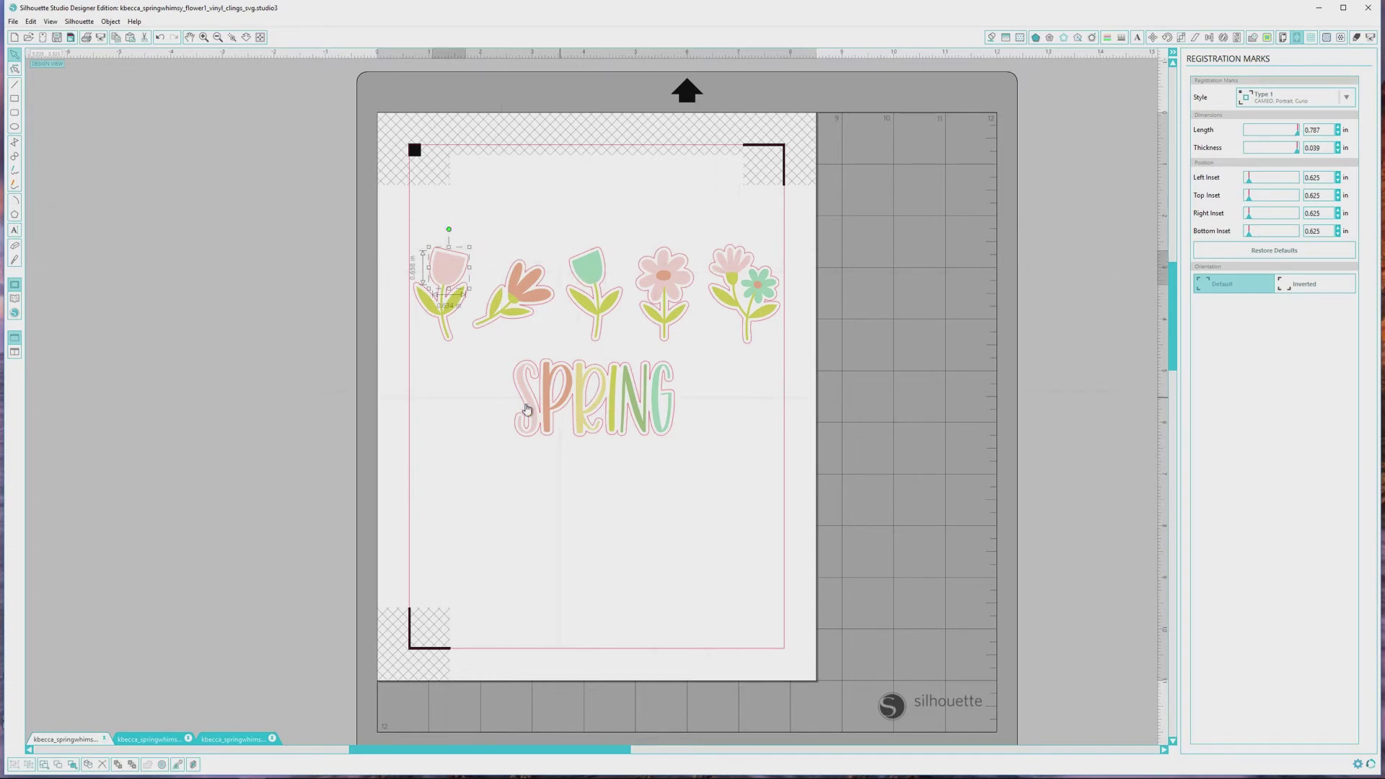
pyautogui.click(992, 39)
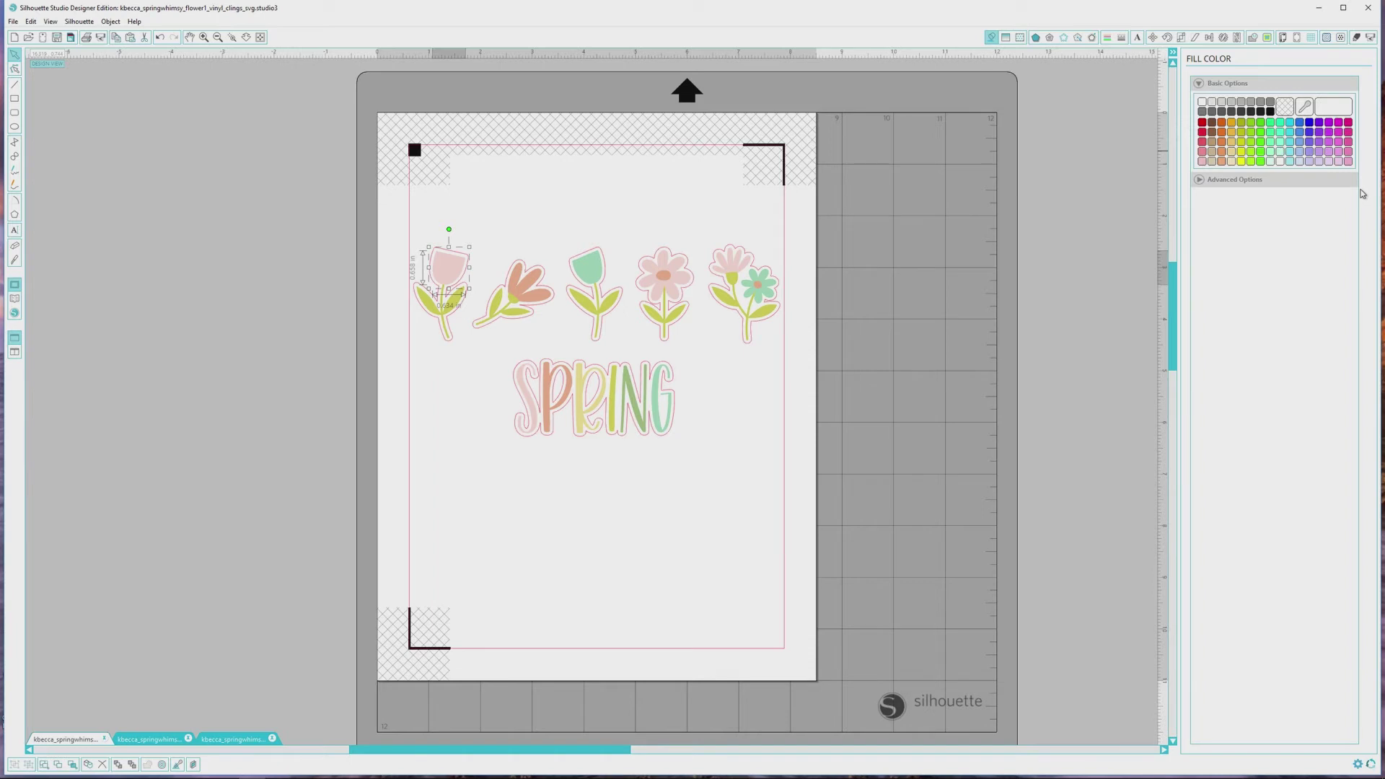
pyautogui.click(1338, 152)
pyautogui.click(1199, 180)
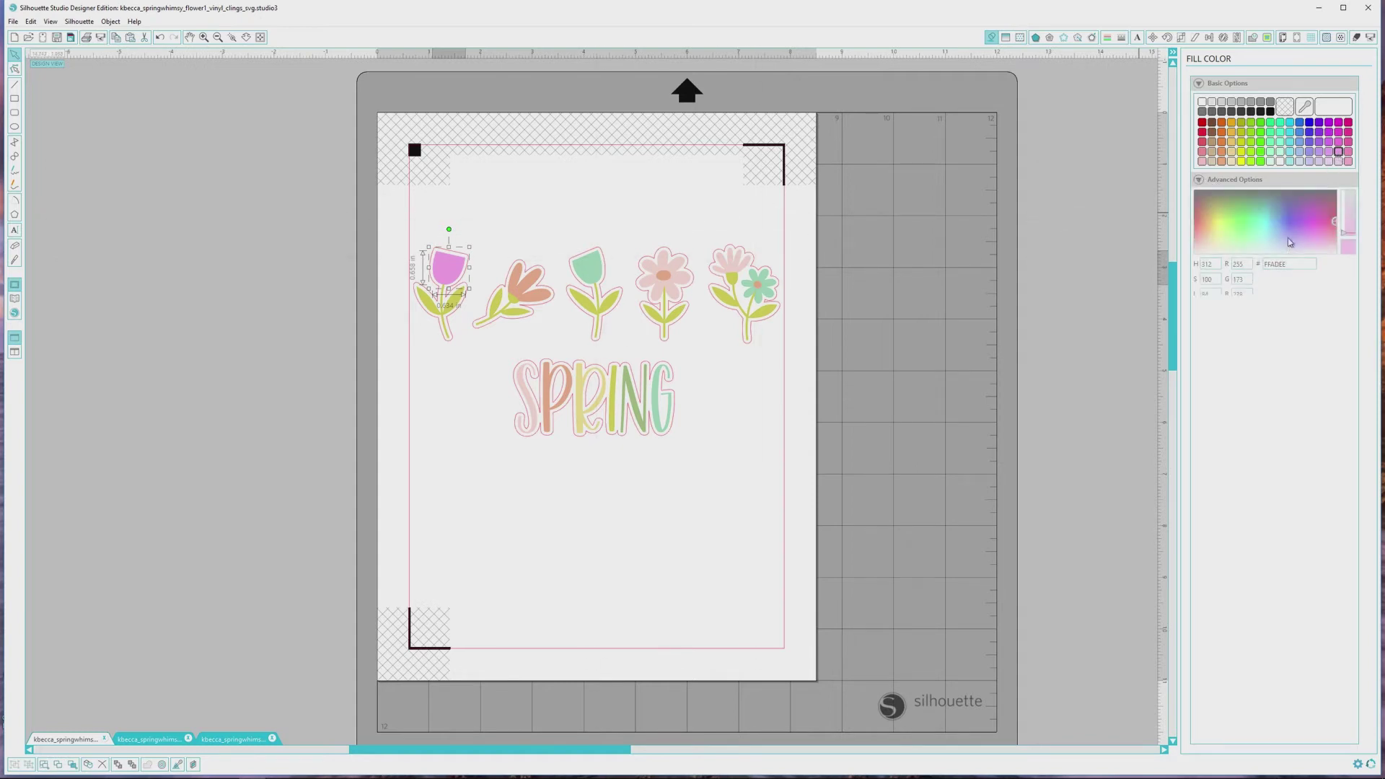
pyautogui.click(1351, 216)
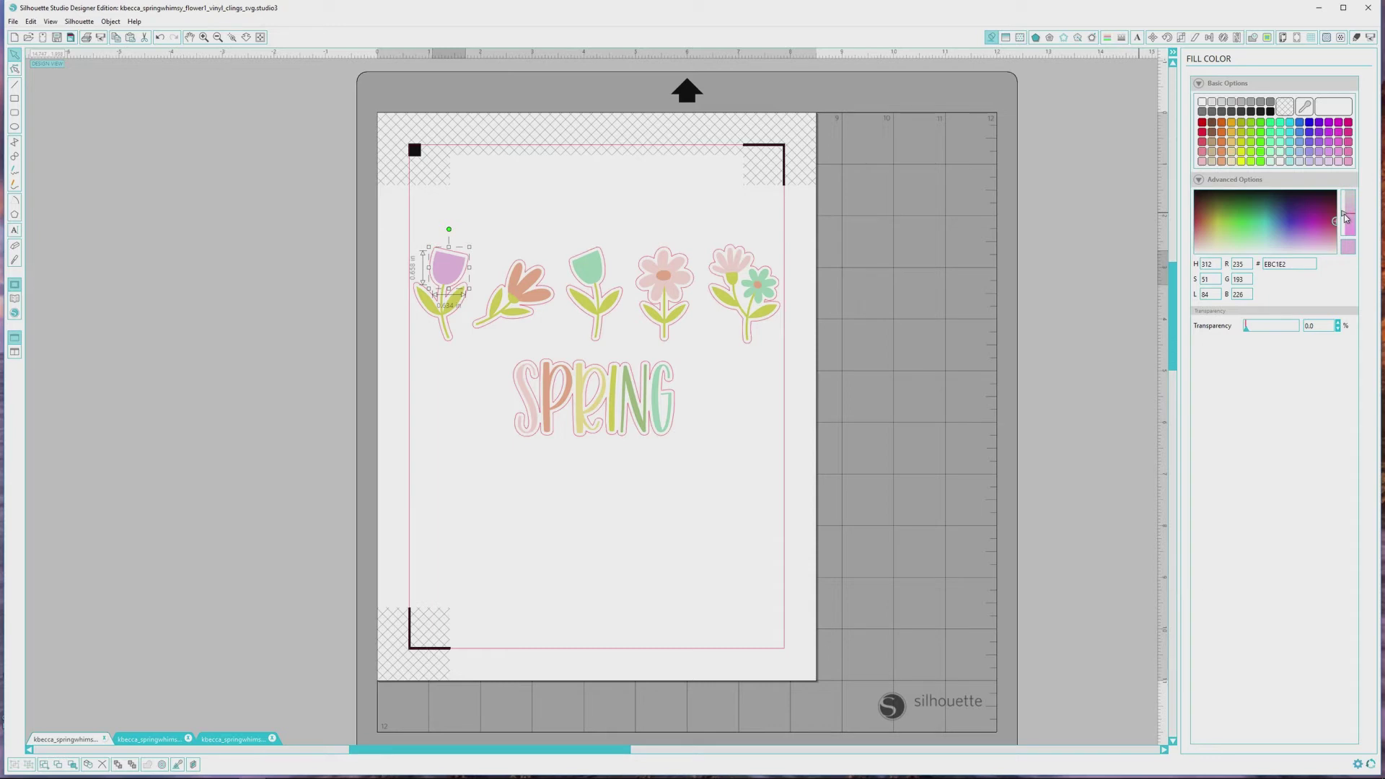
pyautogui.moveTo(1344, 218); pyautogui.dragTo(1346, 214)
pyautogui.click(1345, 225)
pyautogui.click(683, 408)
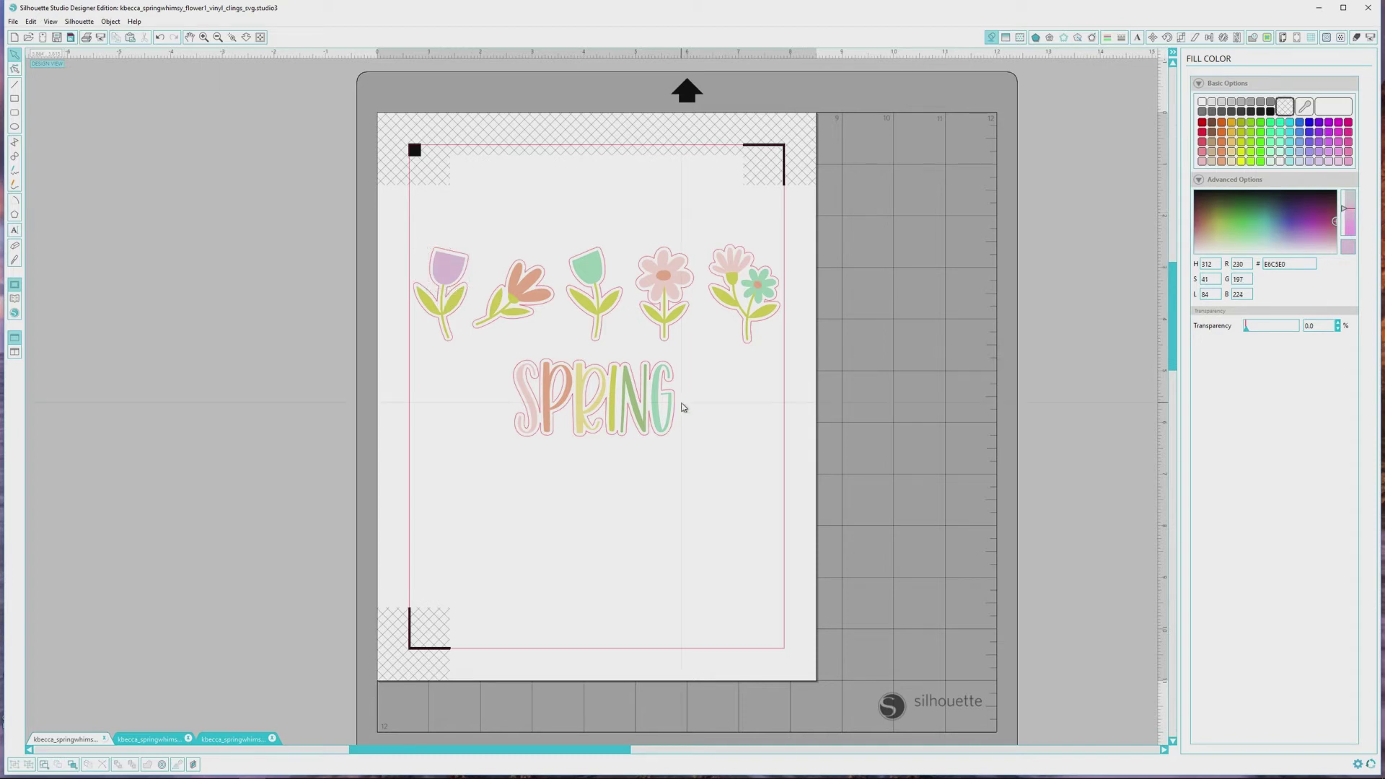
# - Ungroup the SPRING word into its separate letters
pyautogui.click(654, 410)
pyautogui.click(105, 23)
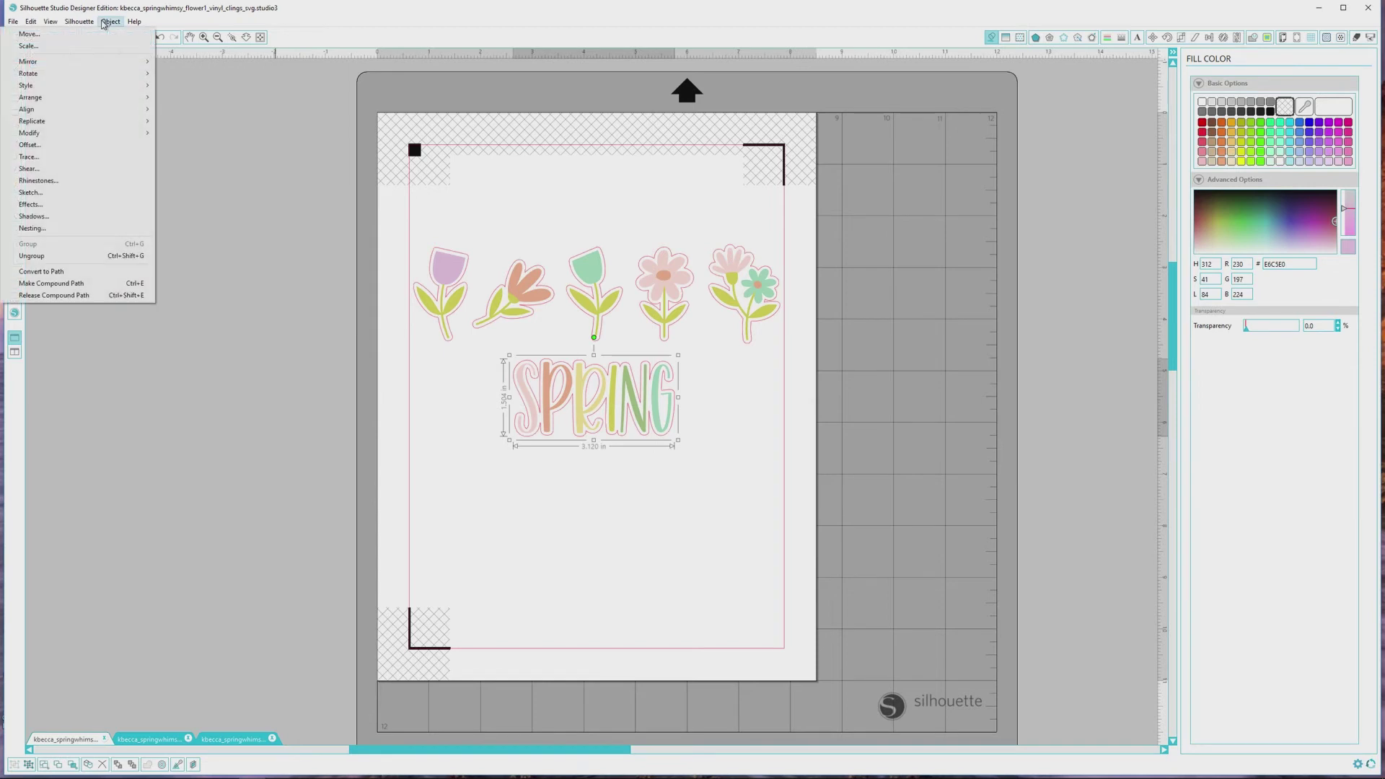
pyautogui.click(124, 271)
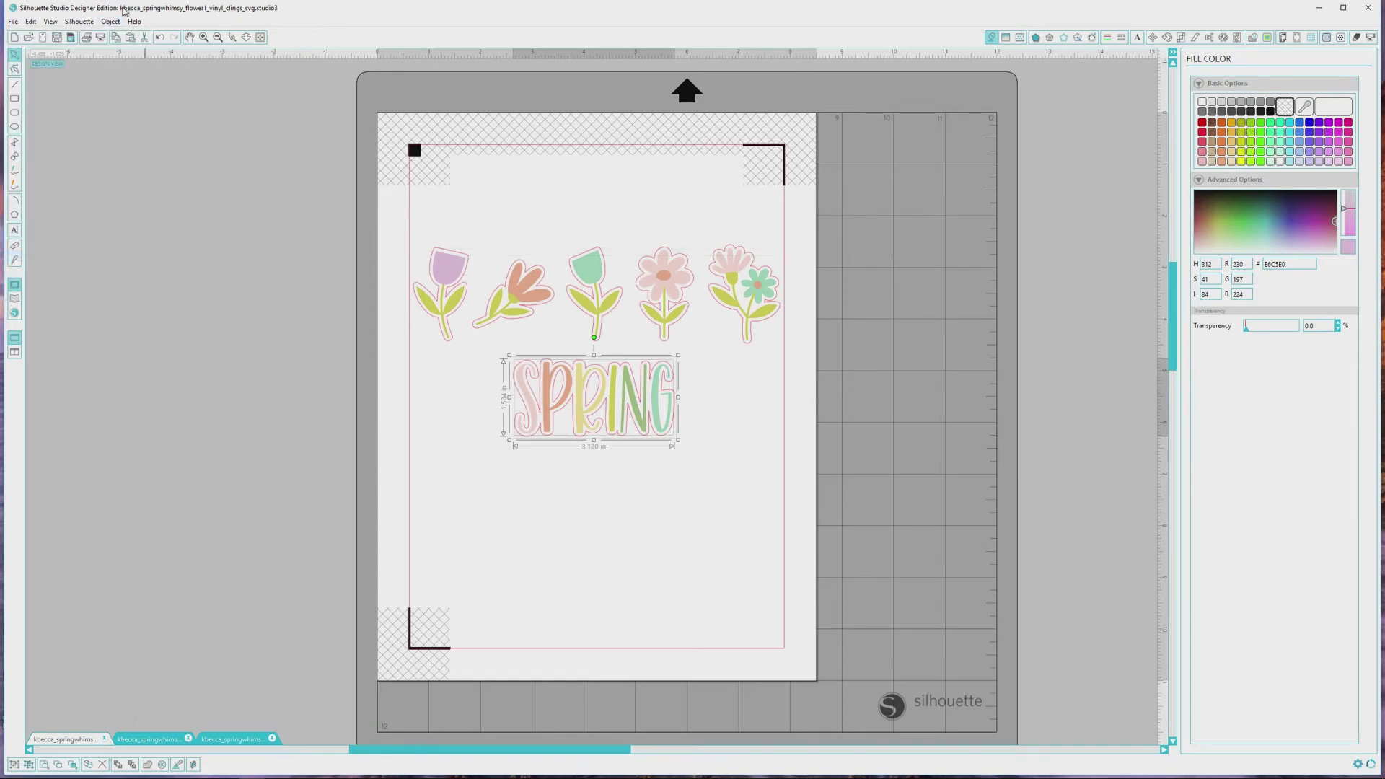
pyautogui.click(111, 21)
pyautogui.click(86, 257)
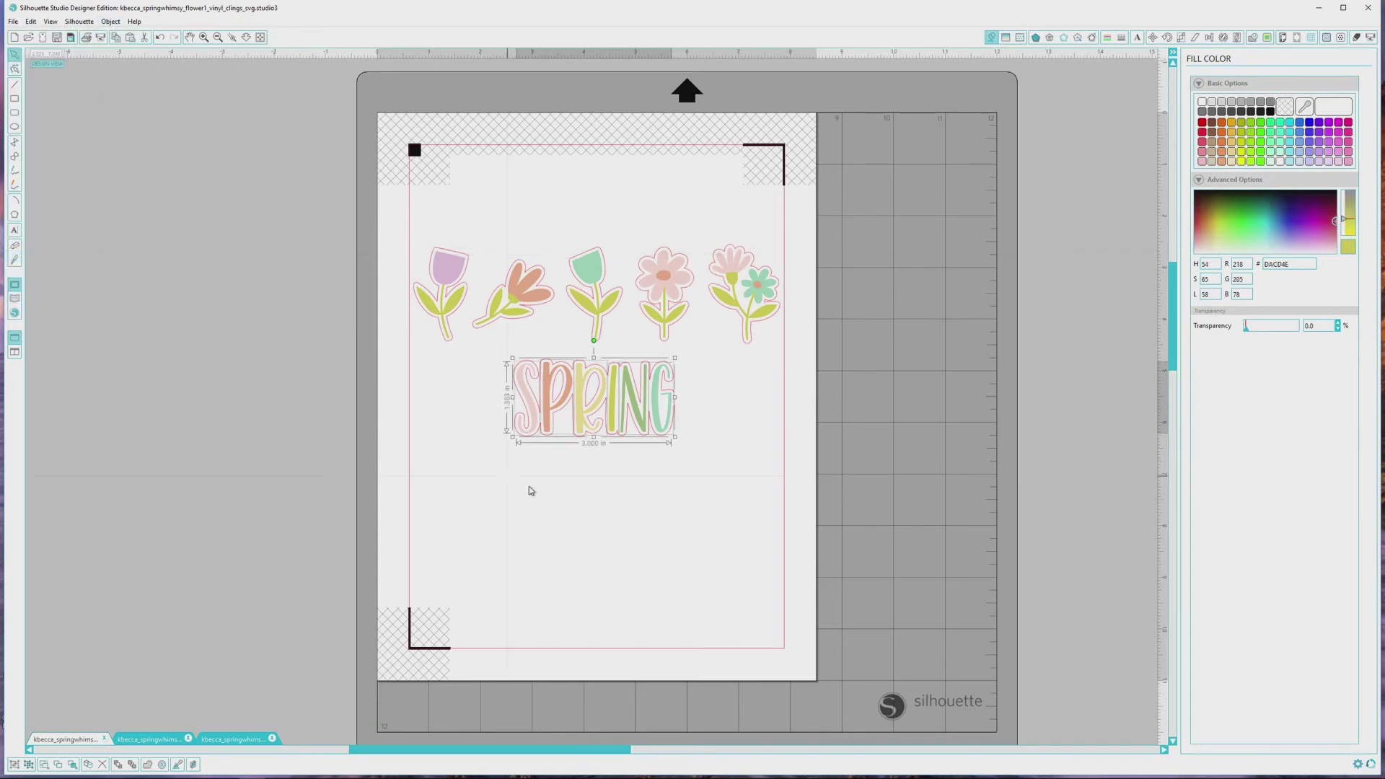
pyautogui.click(530, 487)
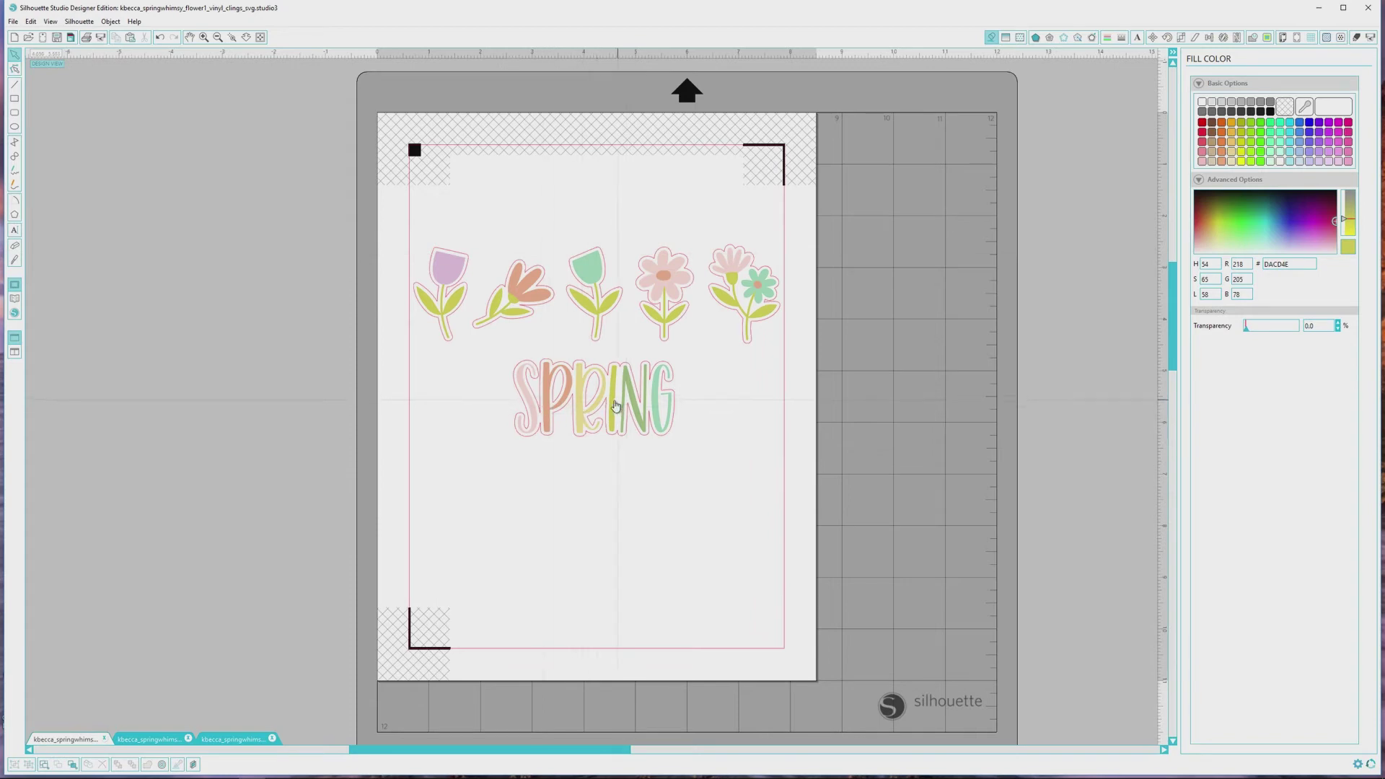
# - Copy the letter G's fill colour code 9FD6BF and apply it to the letter N of SPRING
pyautogui.click(656, 411)
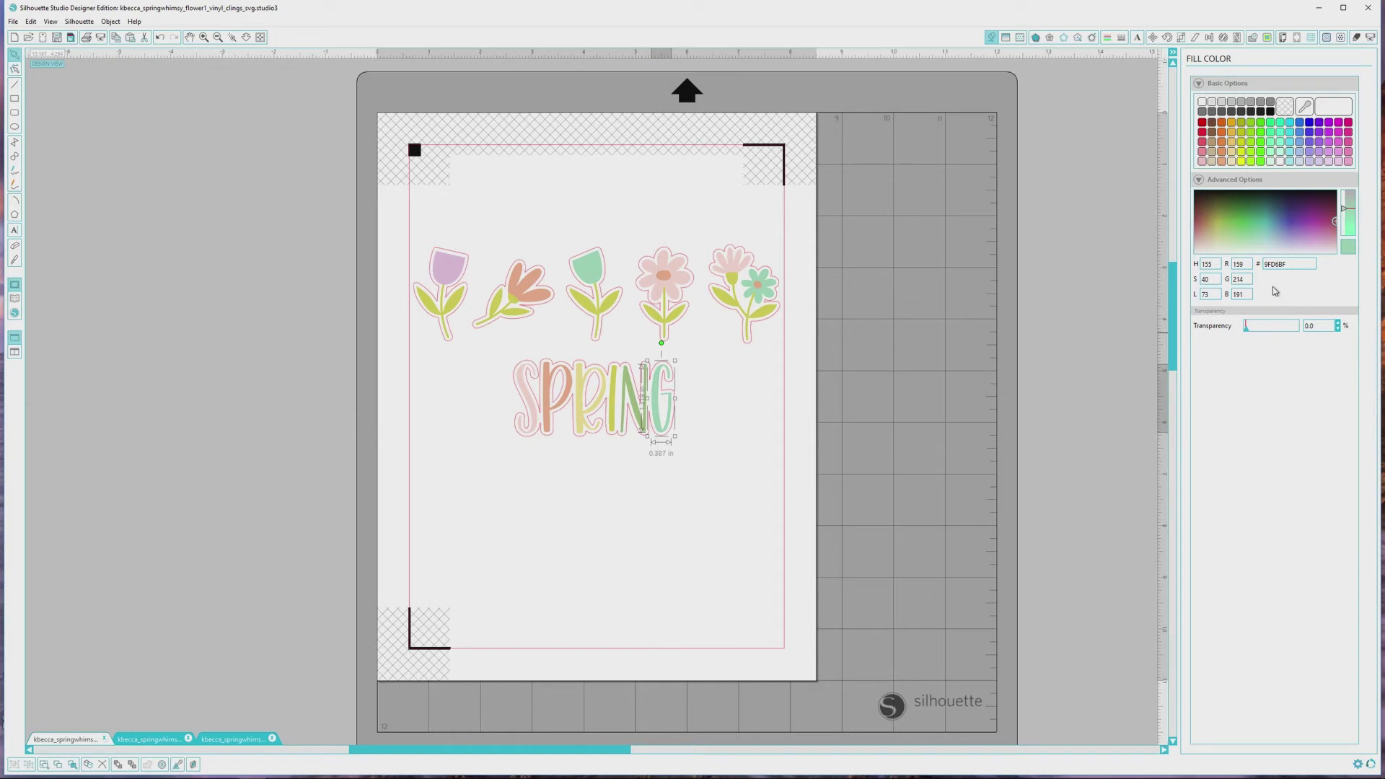
pyautogui.doubleClick(1284, 263)
pyautogui.hotkey('ctrl', 'c')
pyautogui.click(631, 398)
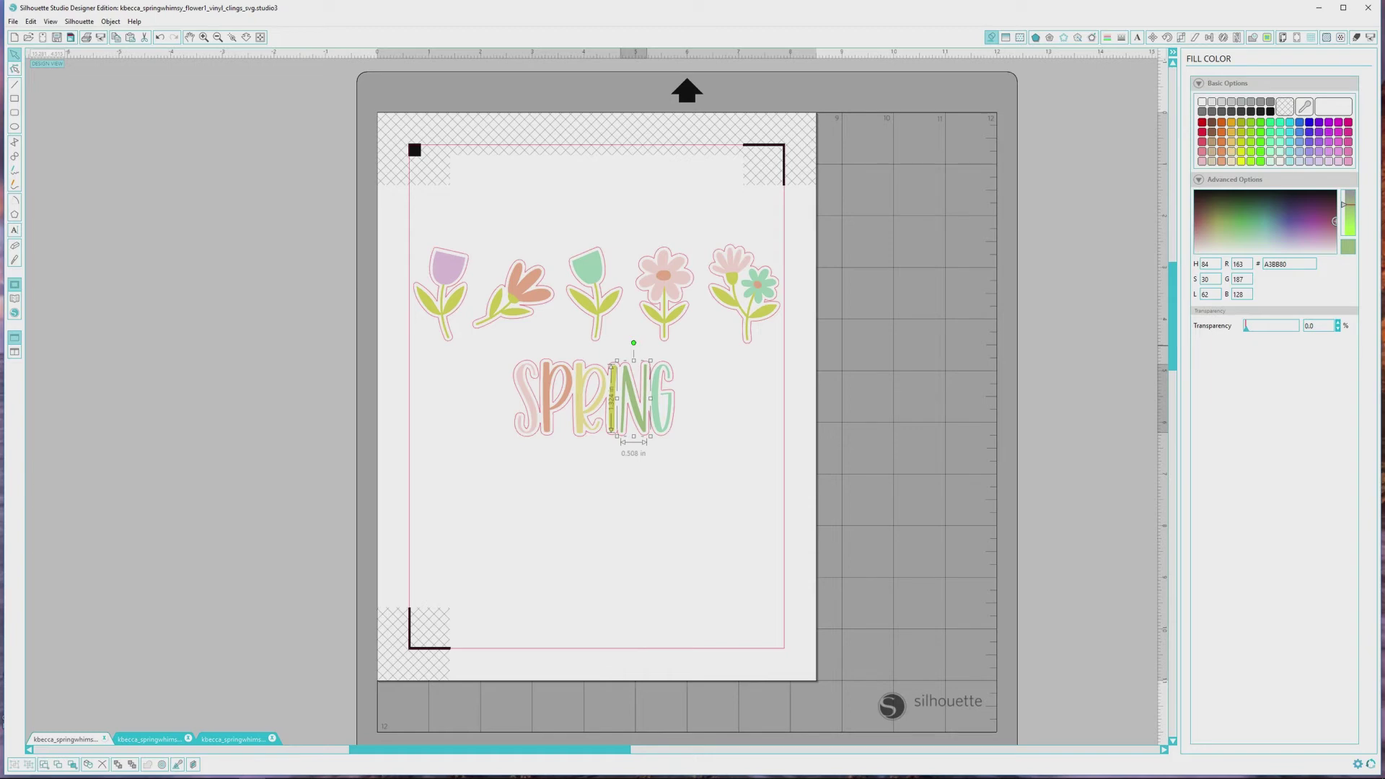
pyautogui.moveTo(1286, 264); pyautogui.dragTo(1263, 264)
pyautogui.hotkey('ctrl', 'v')
pyautogui.press('Return')
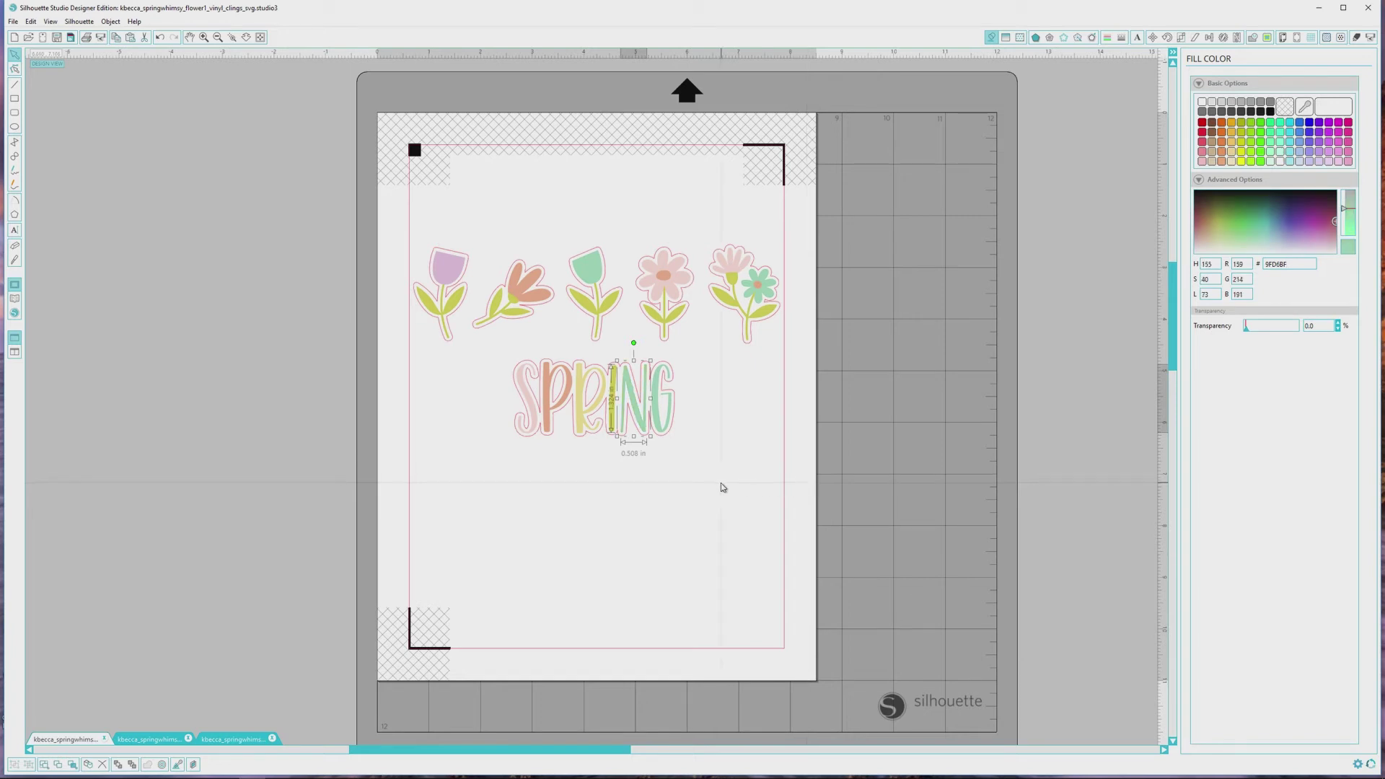
pyautogui.click(706, 464)
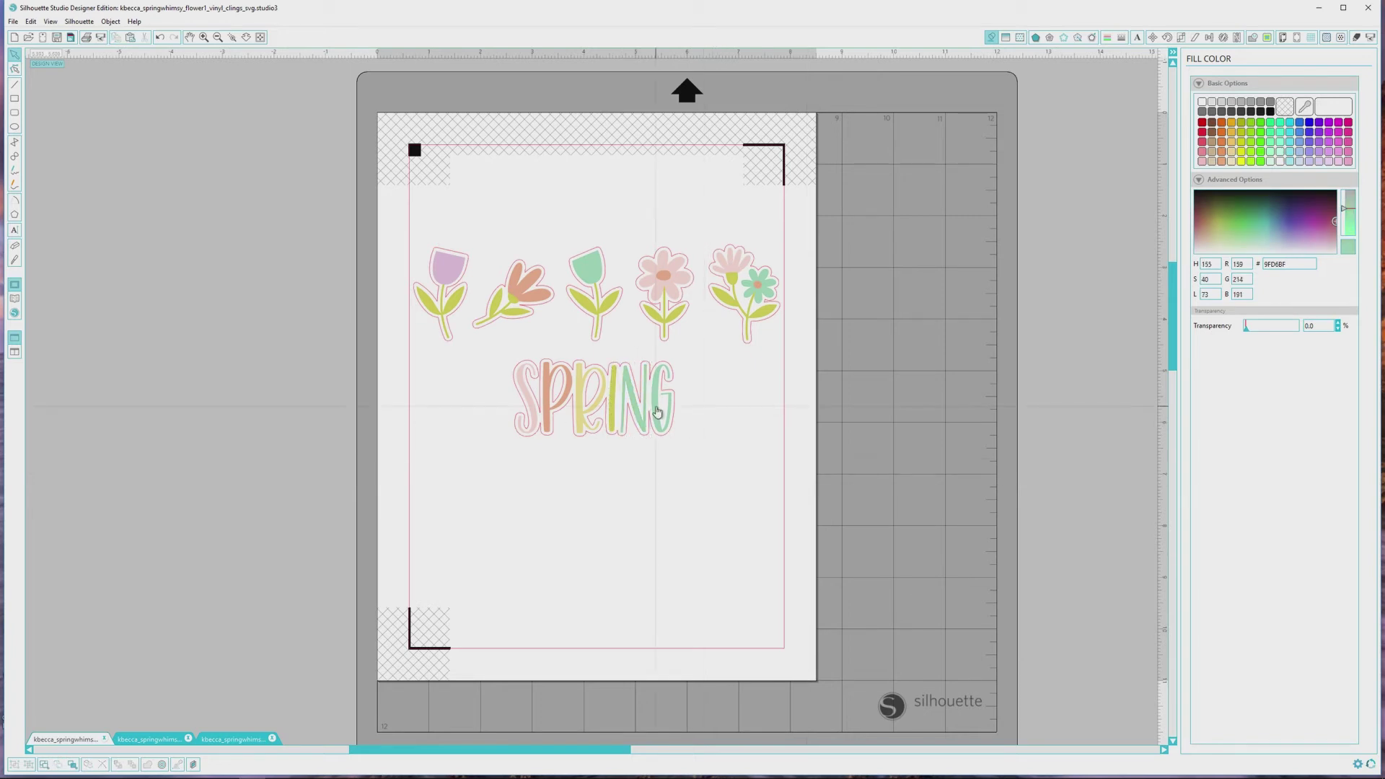
# - Copy the purple tulip head's fill colour code E6C5E0 and apply it to the letter G of SPRING
pyautogui.click(455, 276)
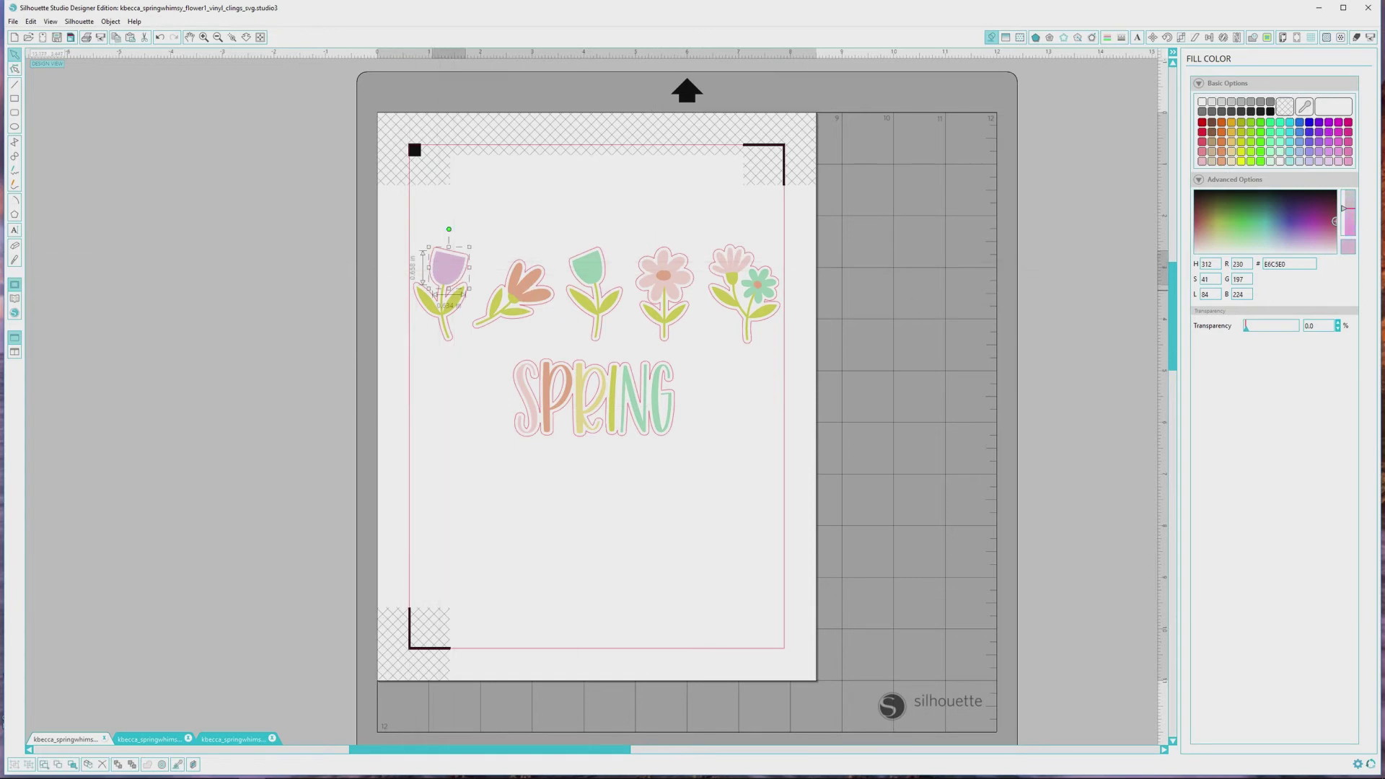
pyautogui.doubleClick(1287, 264)
pyautogui.hotkey('ctrl', 'c')
pyautogui.click(177, 764)
pyautogui.press('Escape')
pyautogui.click(655, 415)
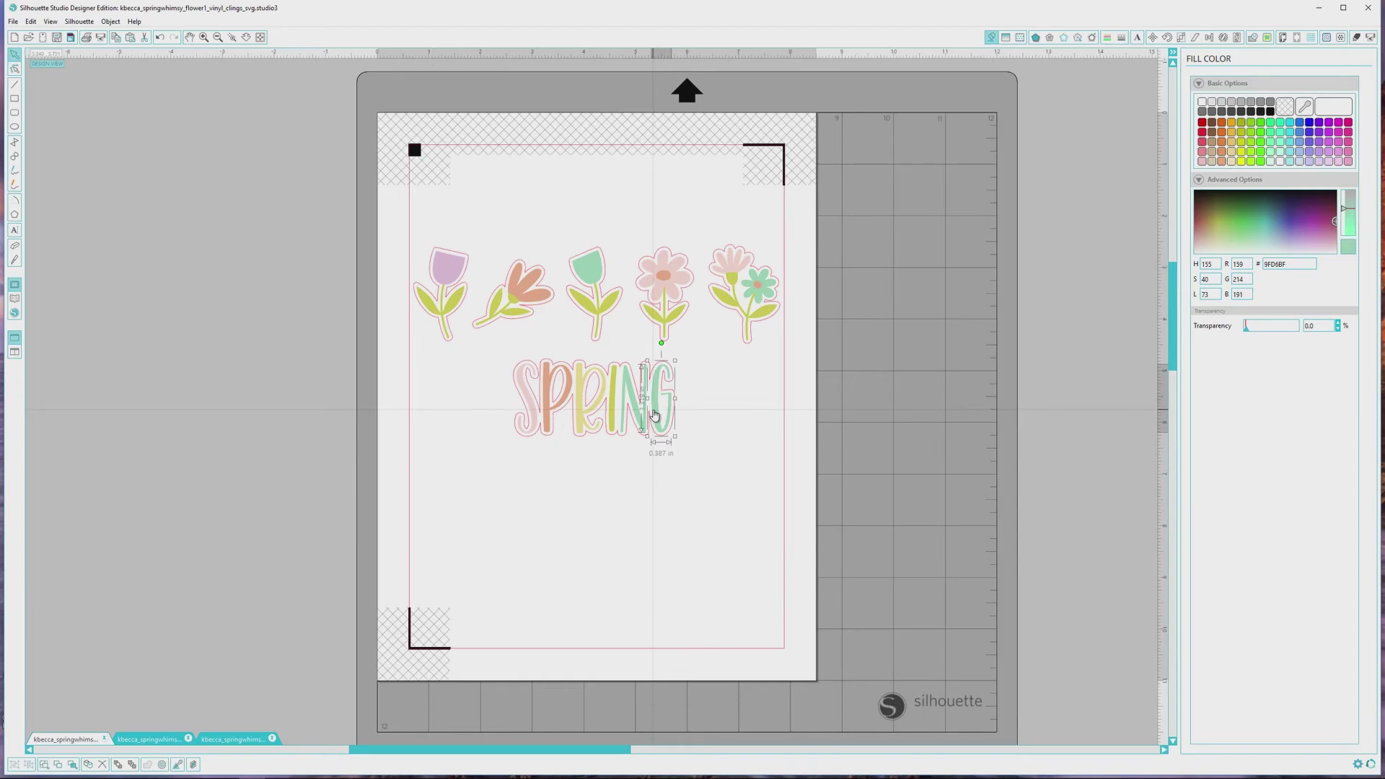
pyautogui.click(1280, 264)
pyautogui.hotkey('ctrl', 'v')
pyautogui.press('Return')
pyautogui.click(717, 477)
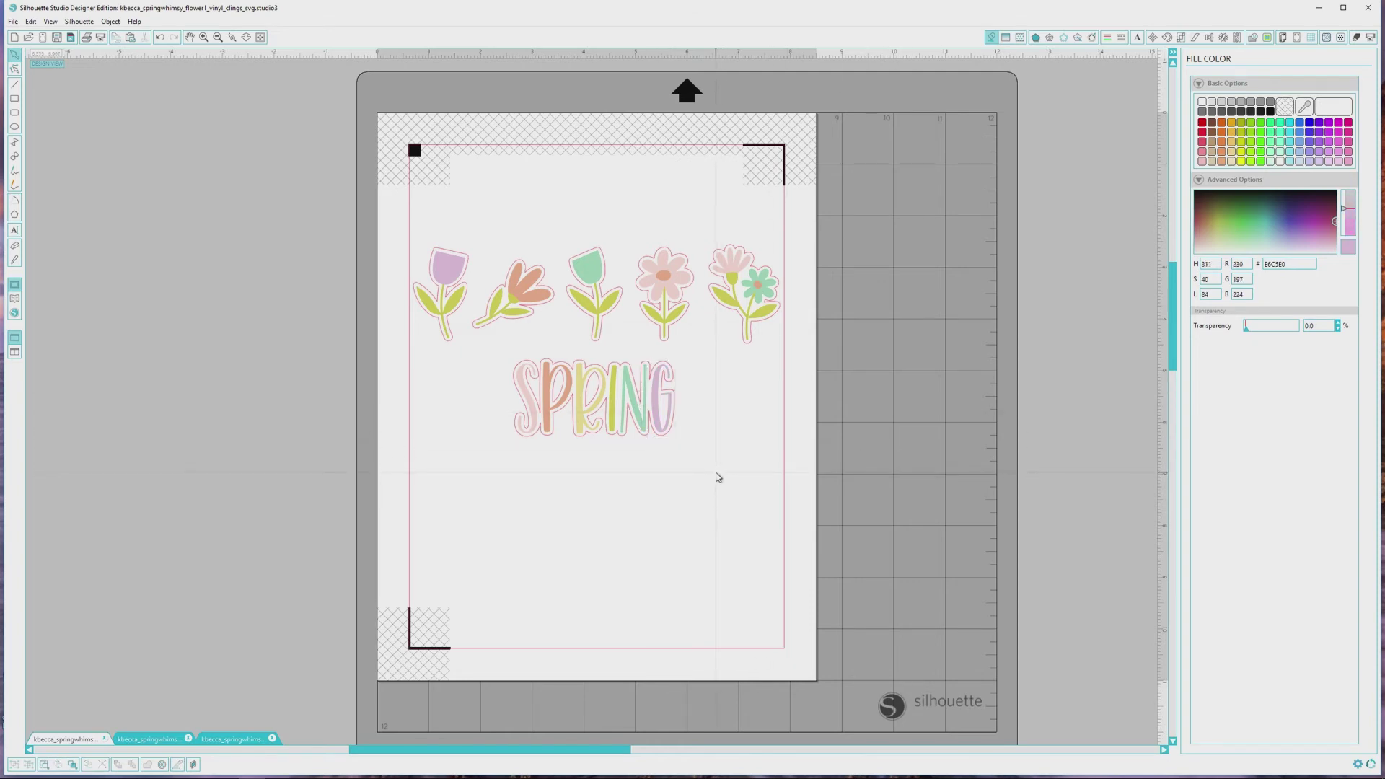
# - Regroup the purple tulip with its cut outline, and regroup the SPRING letters with theirs
pyautogui.moveTo(392, 230); pyautogui.dragTo(471, 362)
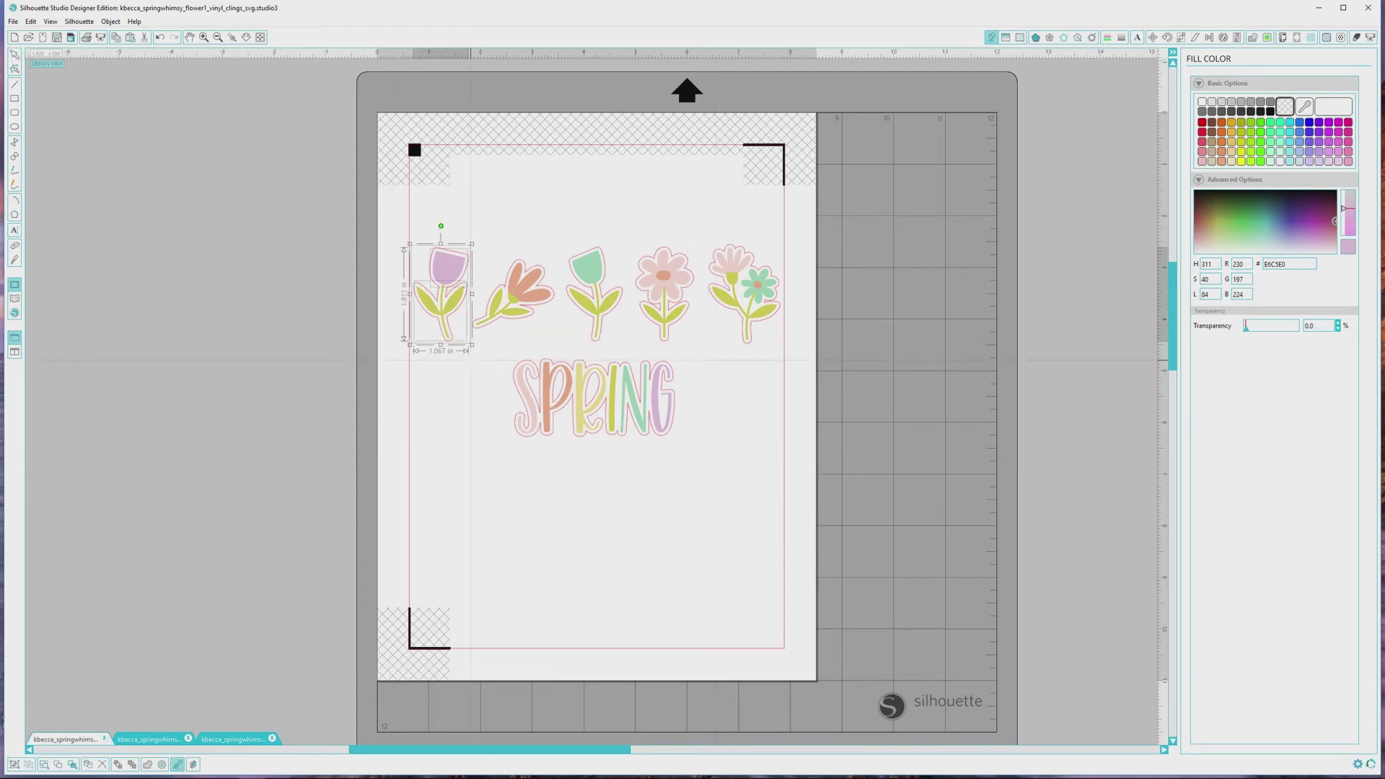
pyautogui.moveTo(485, 349); pyautogui.dragTo(739, 472)
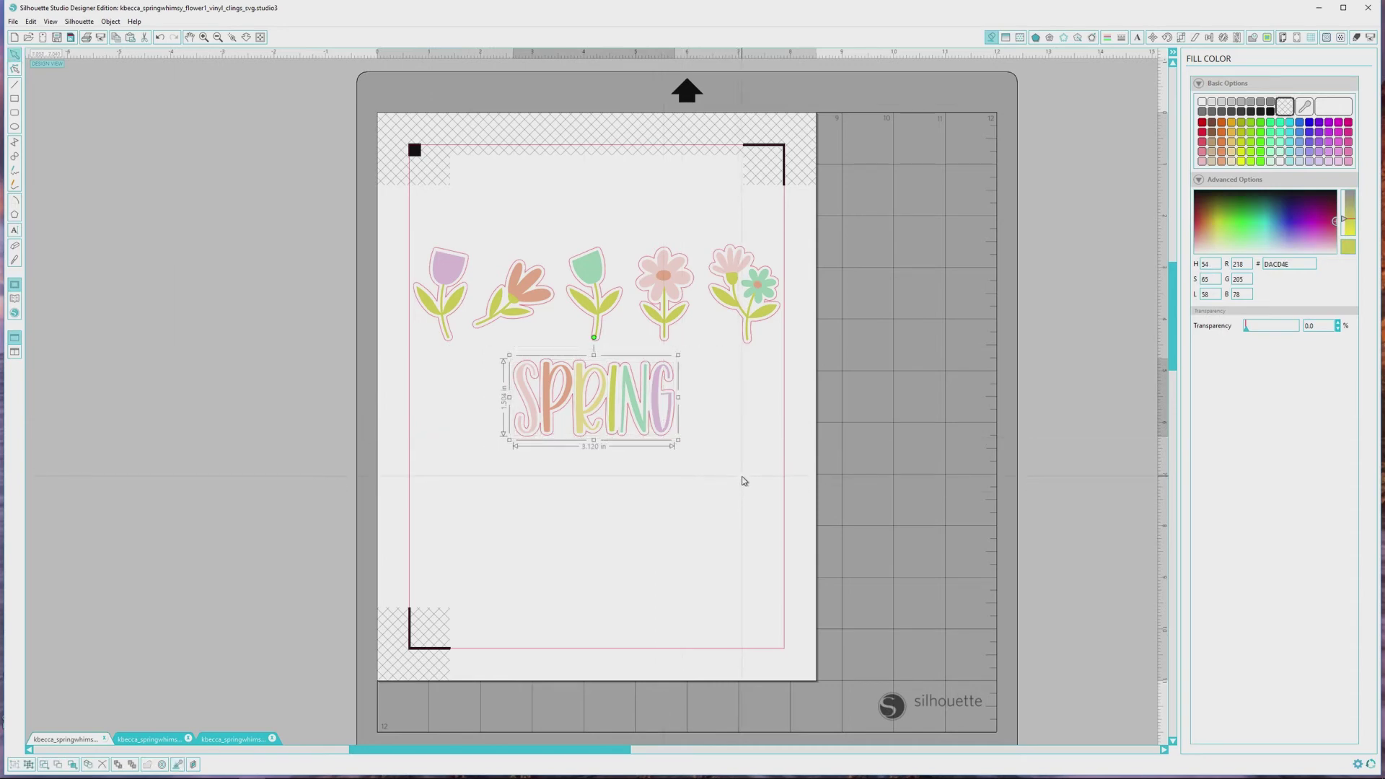
pyautogui.click(743, 480)
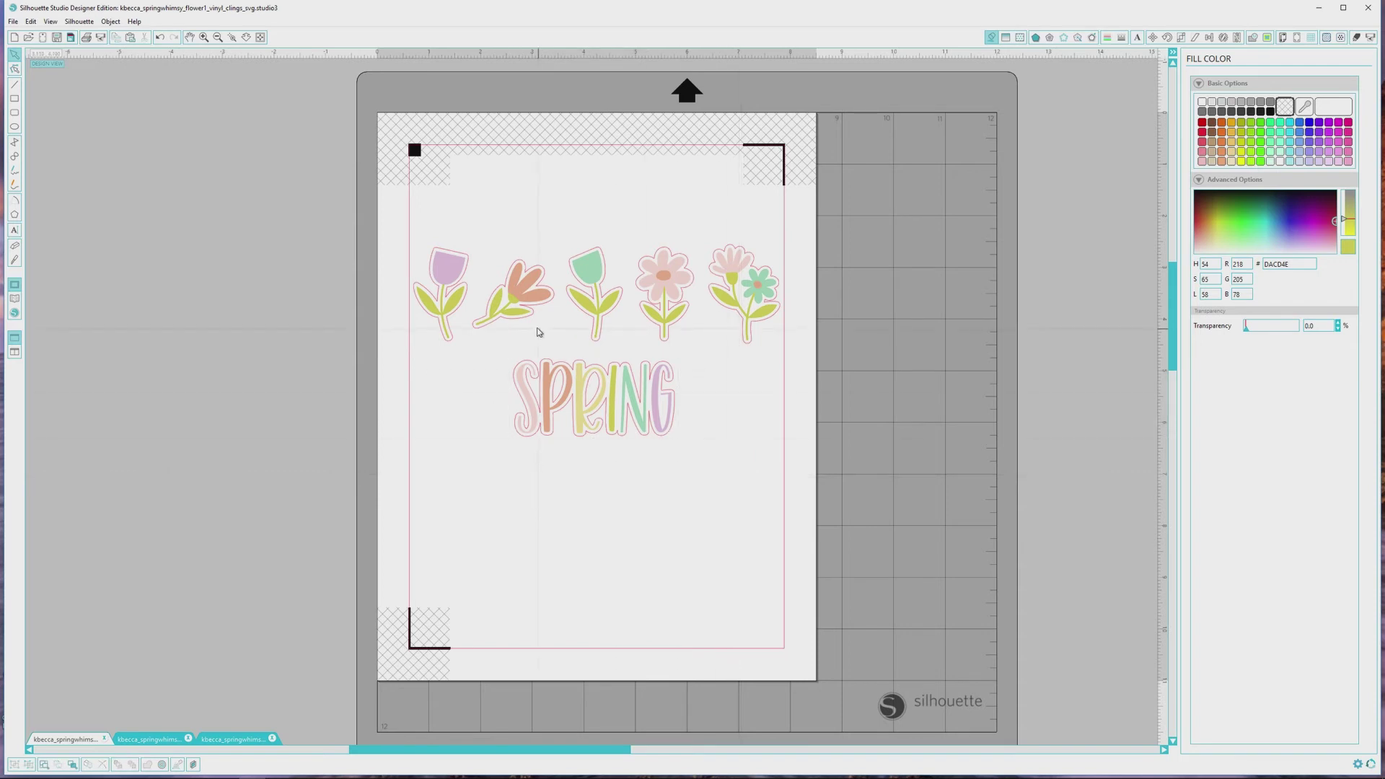
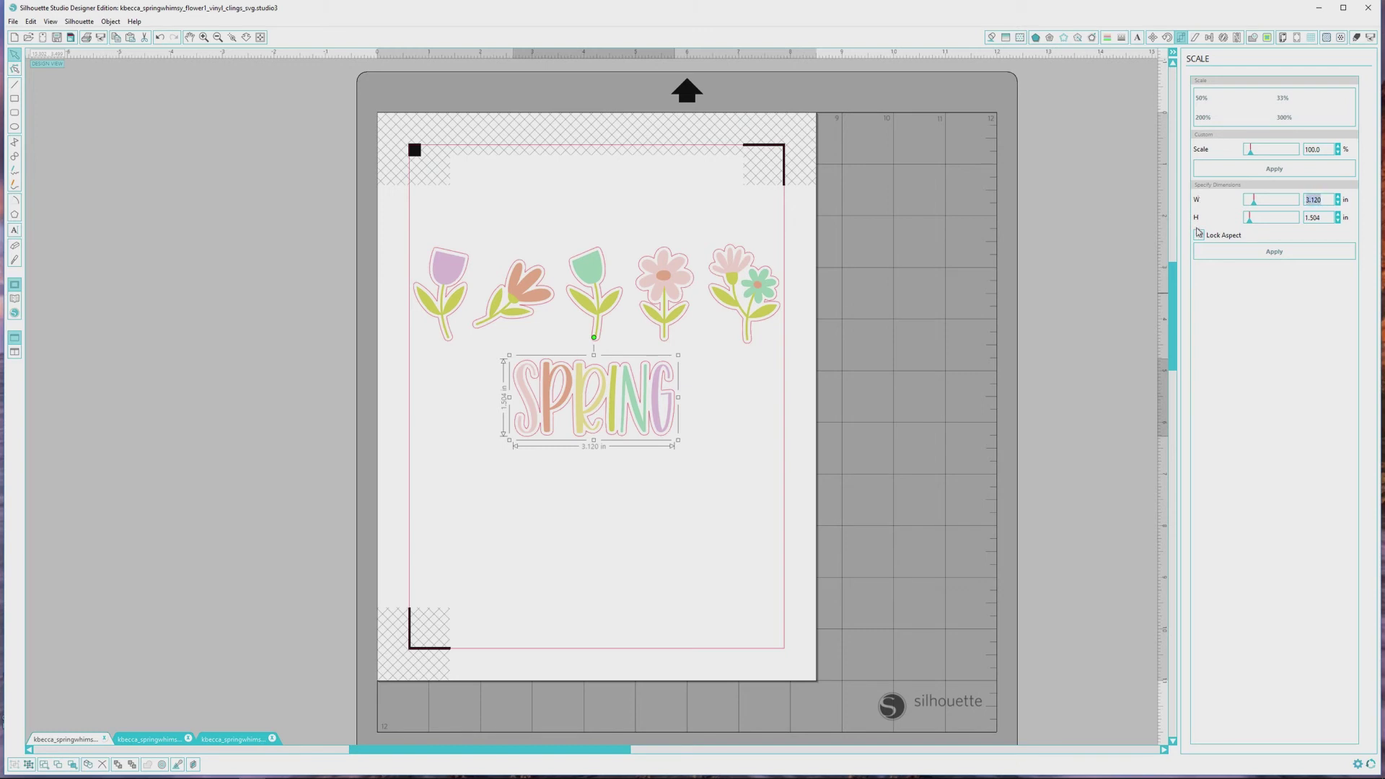
# - Resize the SPRING word to 5 in wide with its aspect locked and move it to the lower end of the page
pyautogui.write('5')
pyautogui.click(1200, 236)
pyautogui.click(1274, 252)
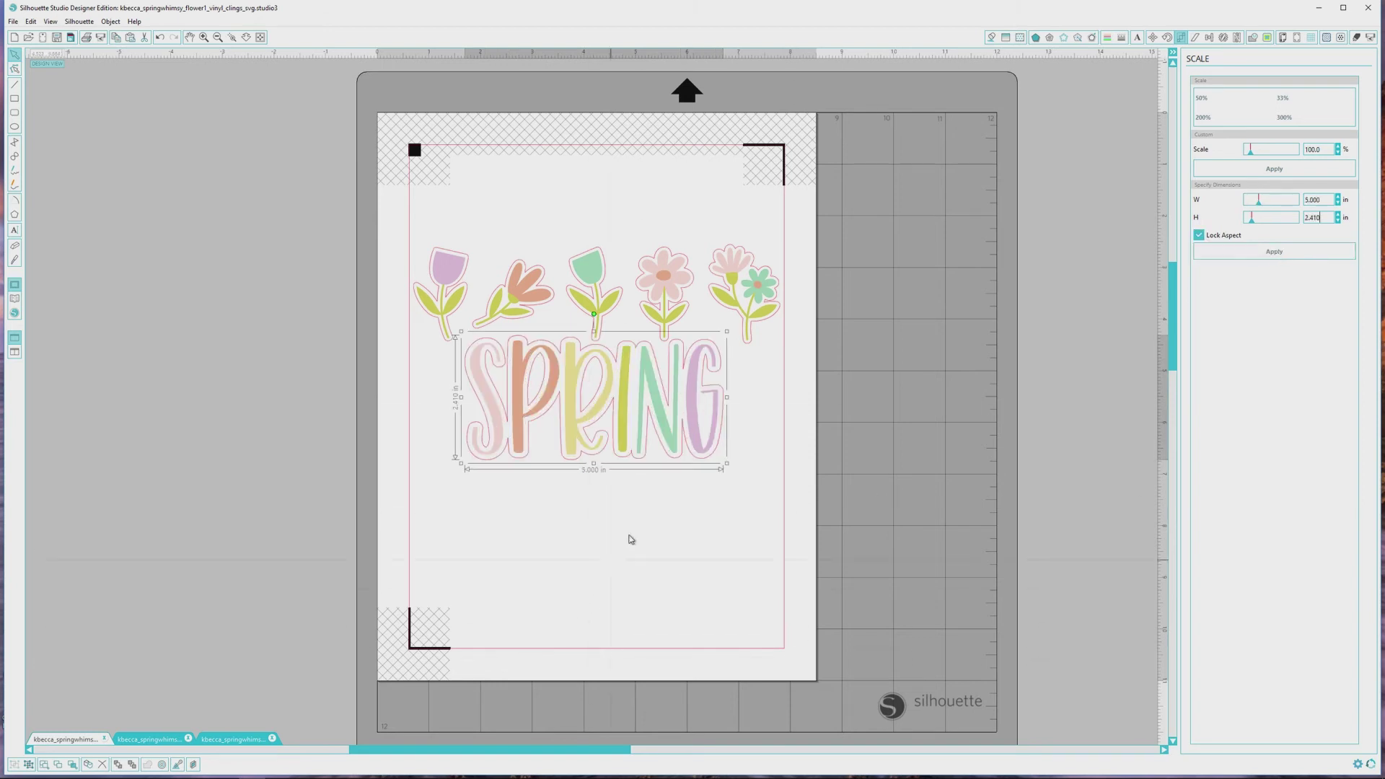
pyautogui.moveTo(674, 416); pyautogui.dragTo(668, 598)
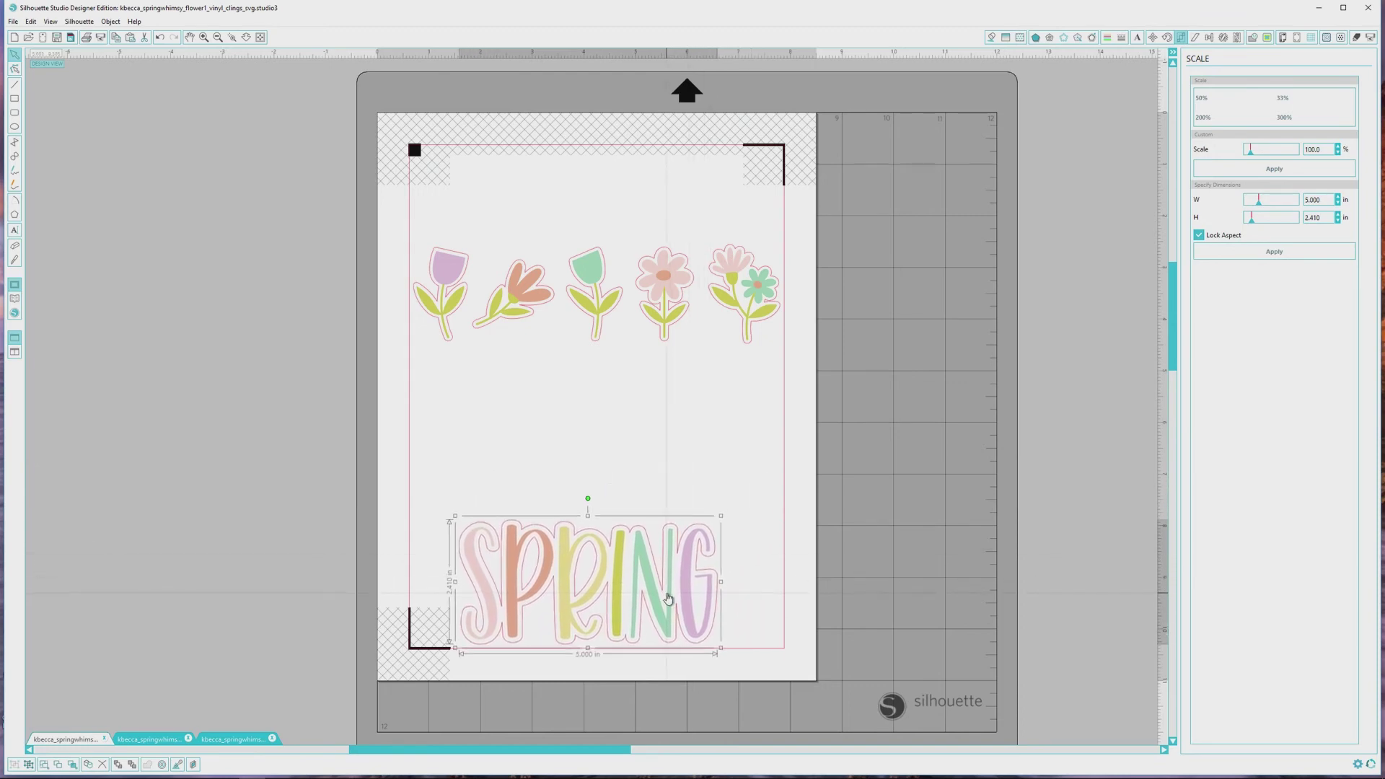
pyautogui.click(570, 466)
# - Scale all five flower stickers to 225%
pyautogui.moveTo(429, 223); pyautogui.dragTo(797, 383)
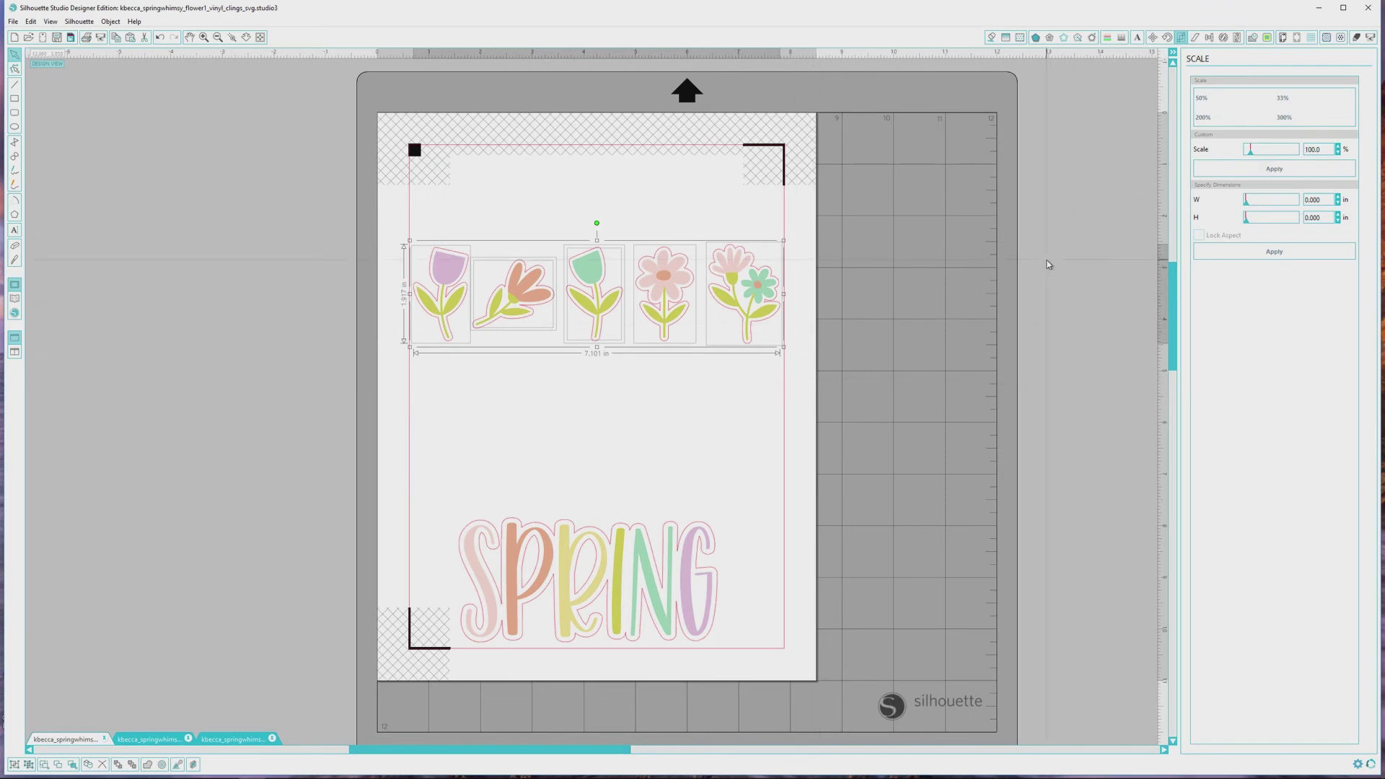
pyautogui.write('225')
pyautogui.click(1262, 170)
pyautogui.click(736, 472)
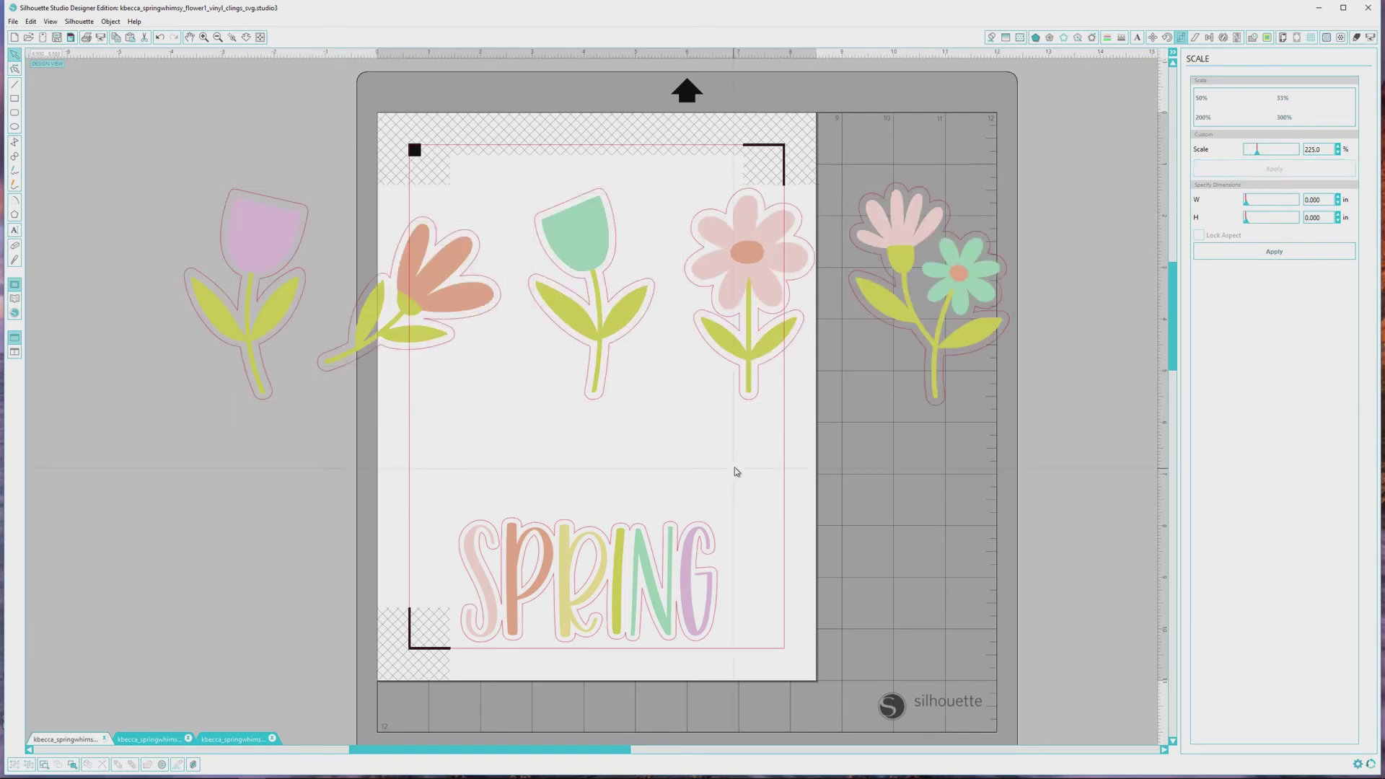
# - Check the width and height of each of the five enlarged flower stickers
pyautogui.click(254, 261)
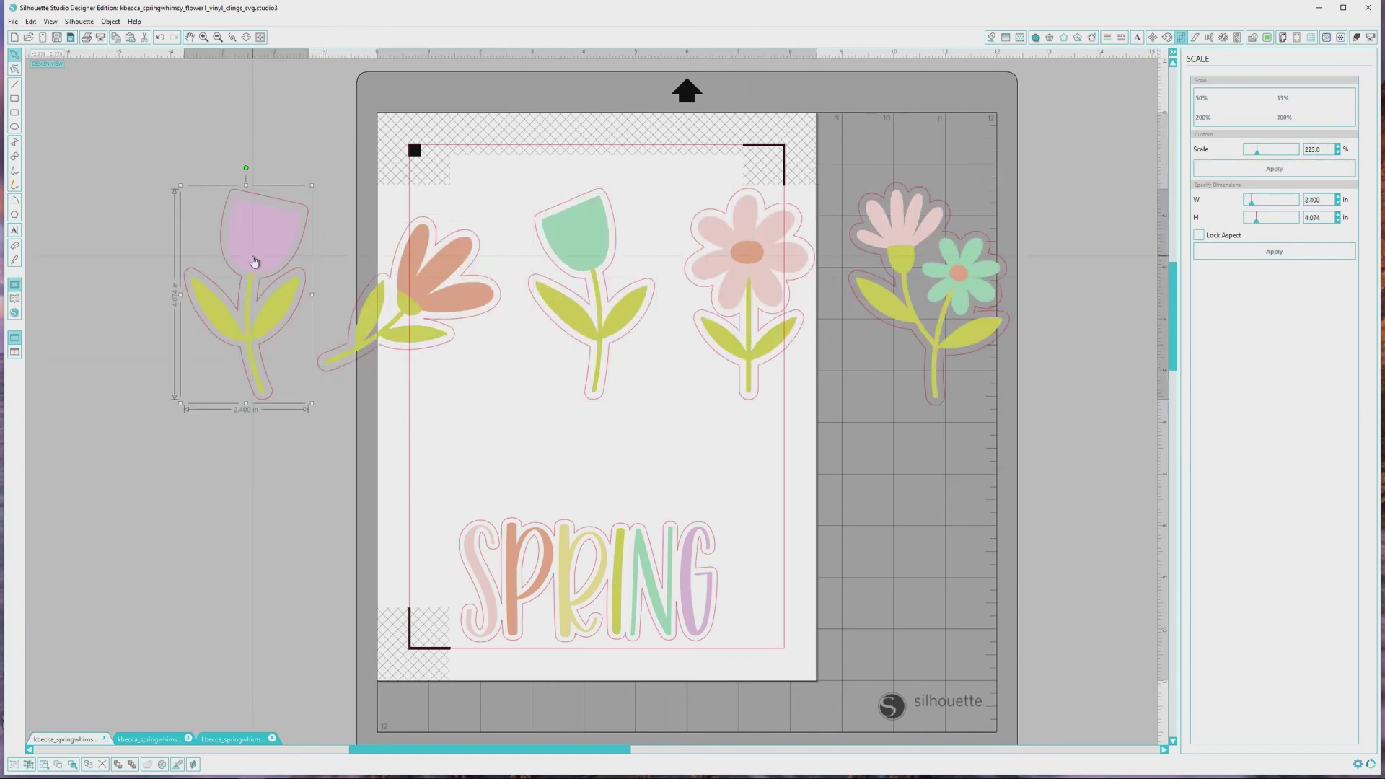
pyautogui.click(436, 315)
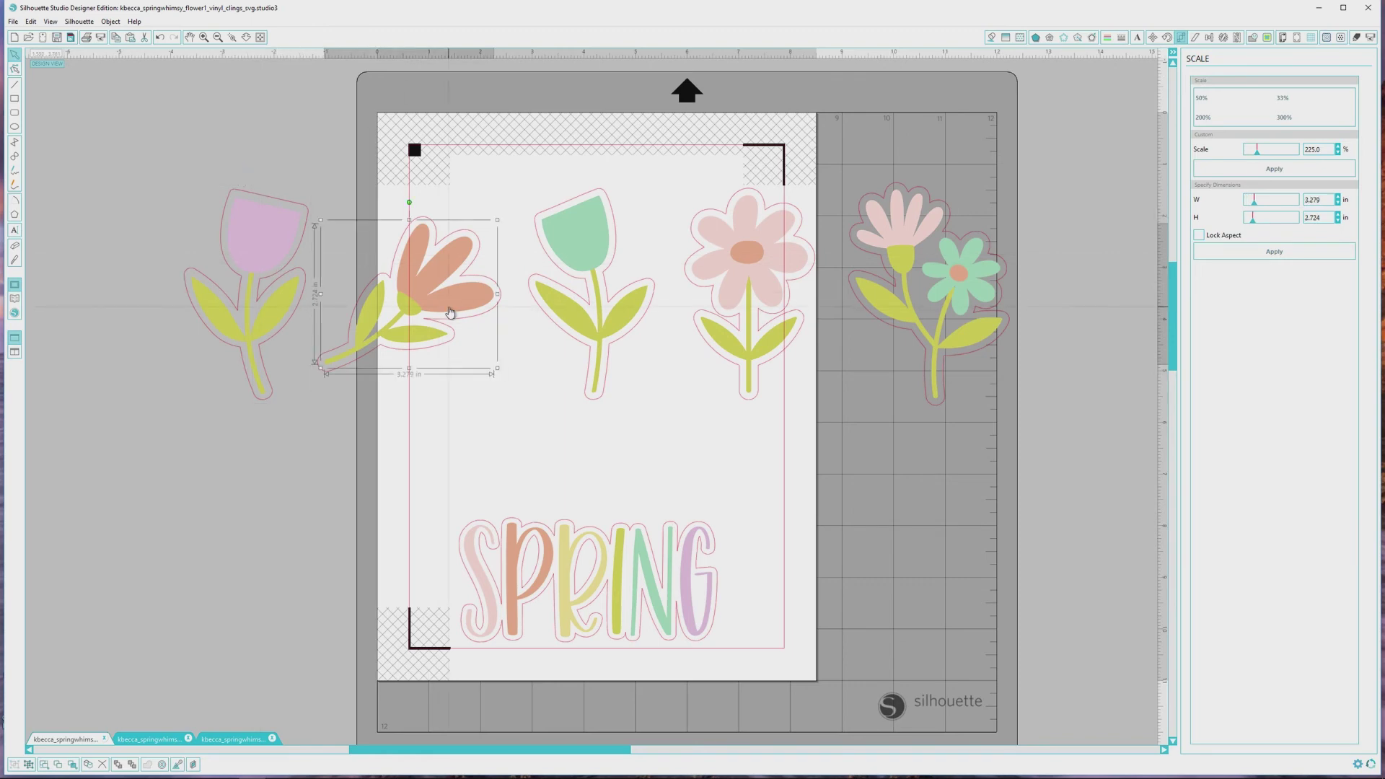
pyautogui.click(583, 318)
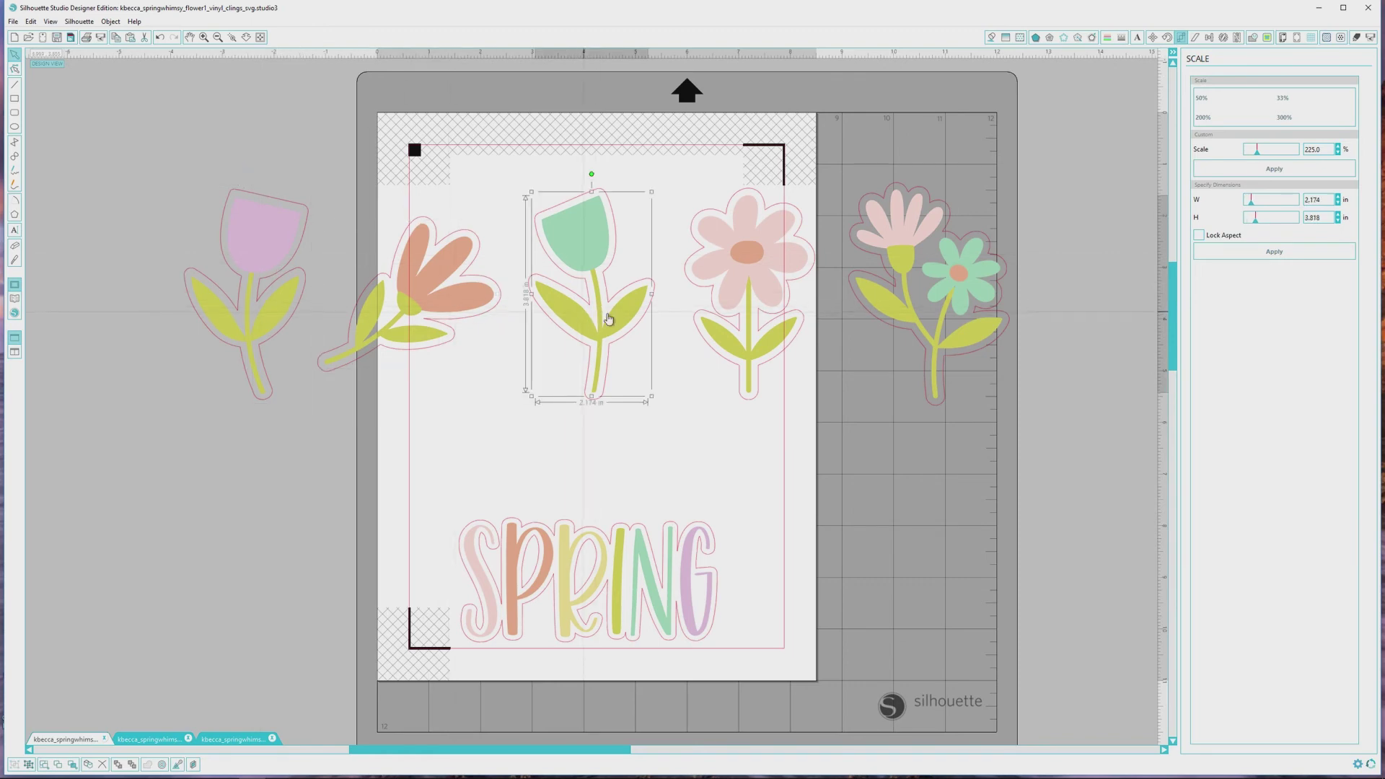
pyautogui.click(751, 284)
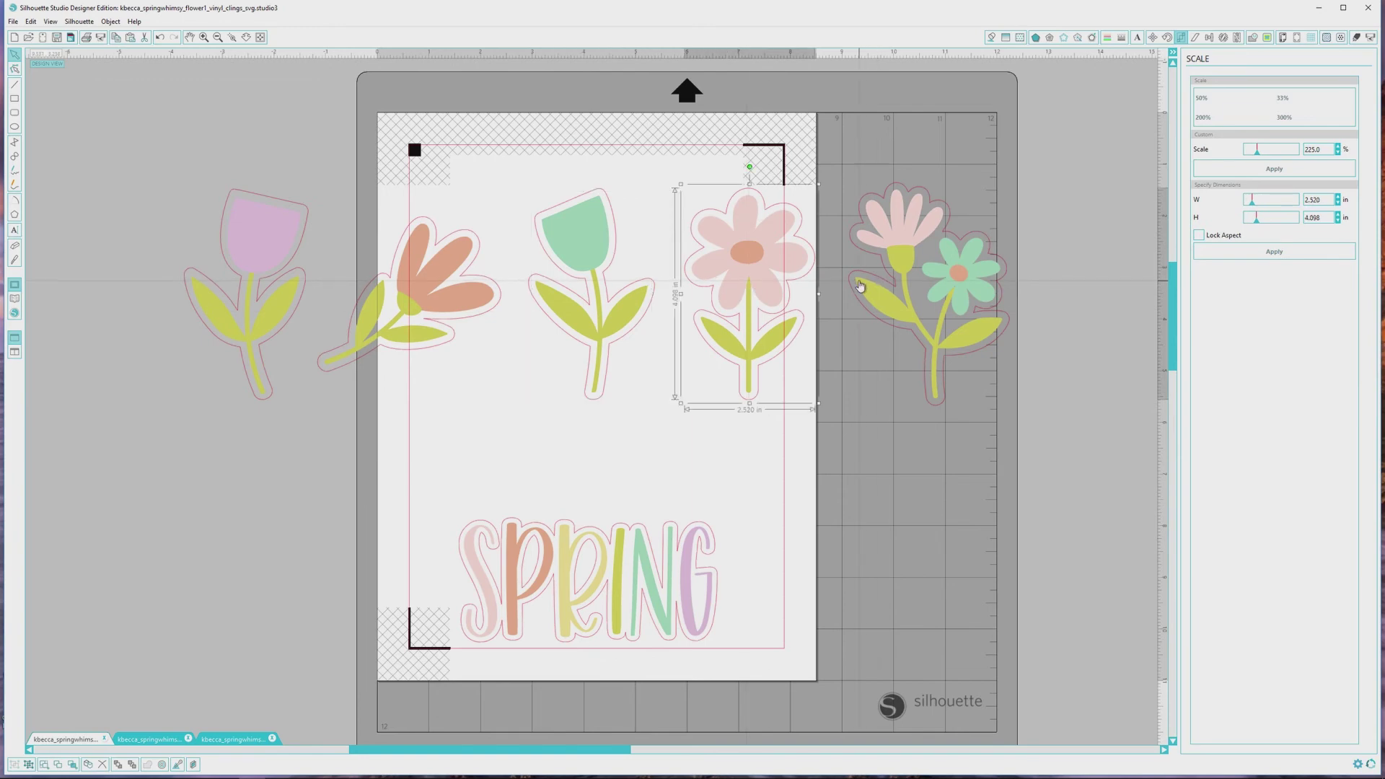
pyautogui.click(881, 287)
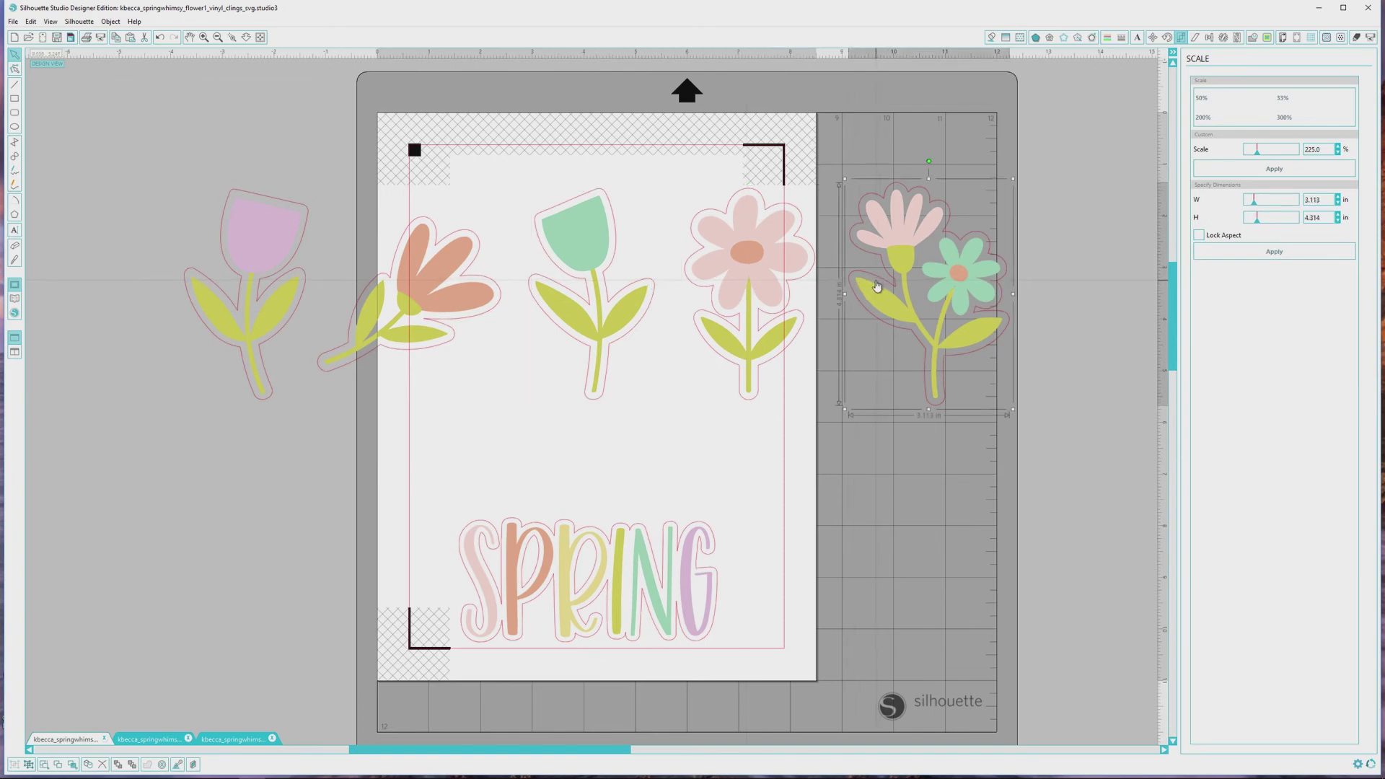
# - Open the custom rotation options for the mint tulip sticker
pyautogui.click(110, 21)
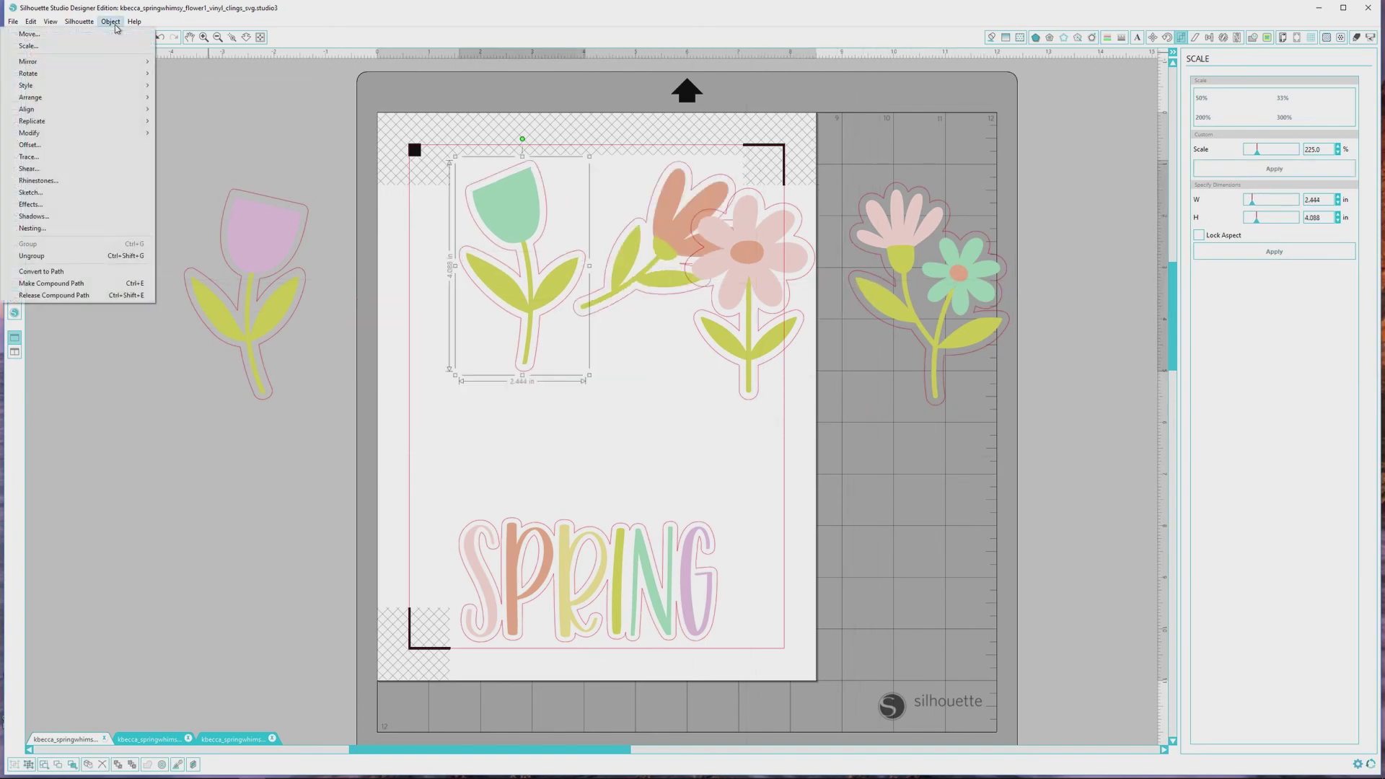
pyautogui.moveTo(104, 80)
pyautogui.click(195, 188)
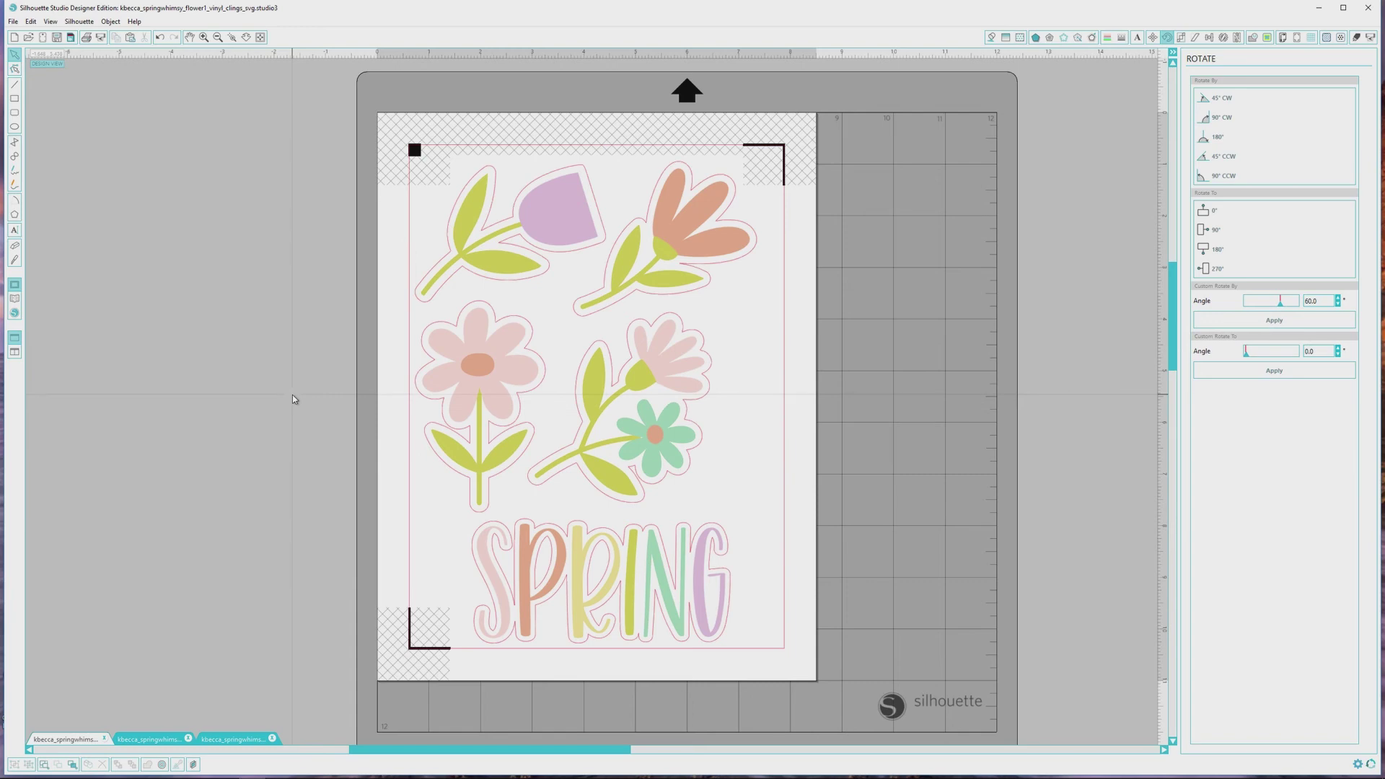
# - Save the page with the arranged flower stickers and the SPRING word
pyautogui.click(16, 23)
pyautogui.click(90, 104)
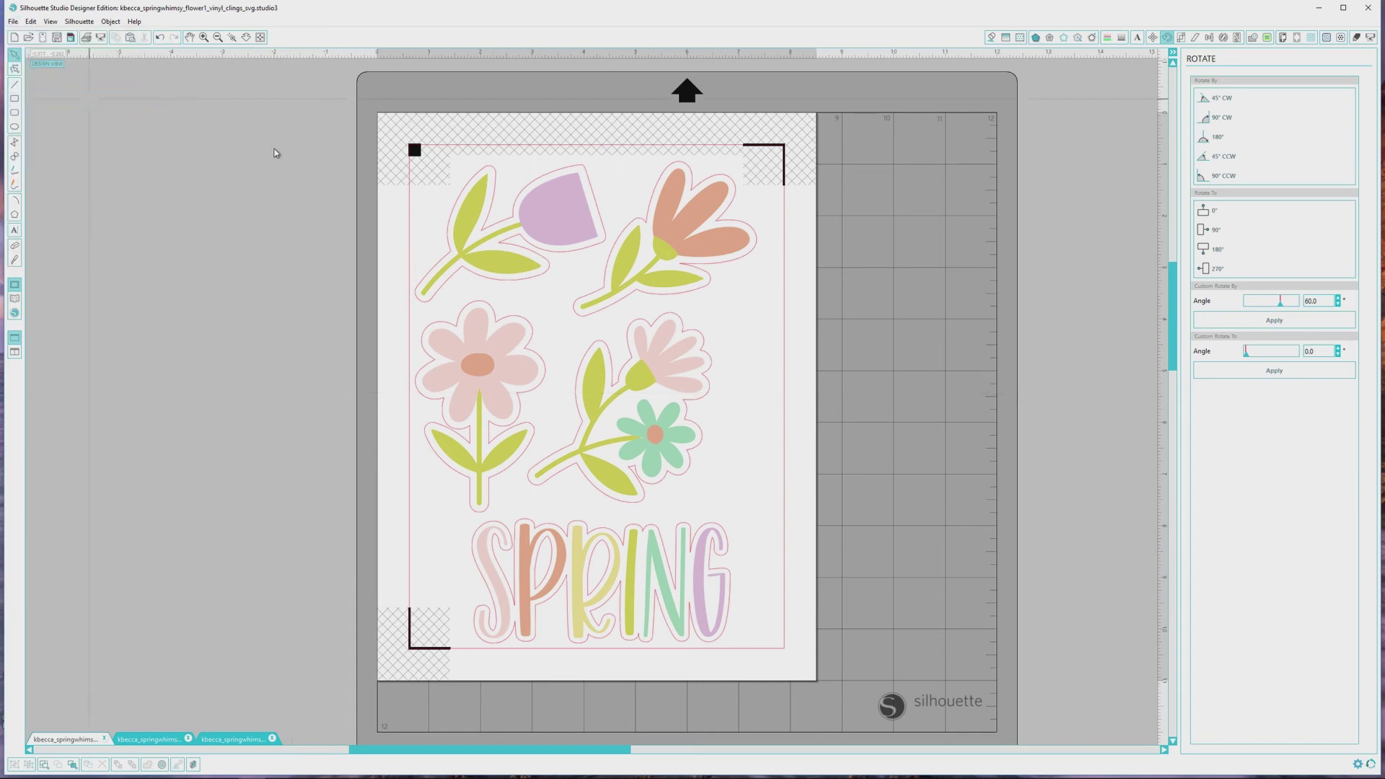